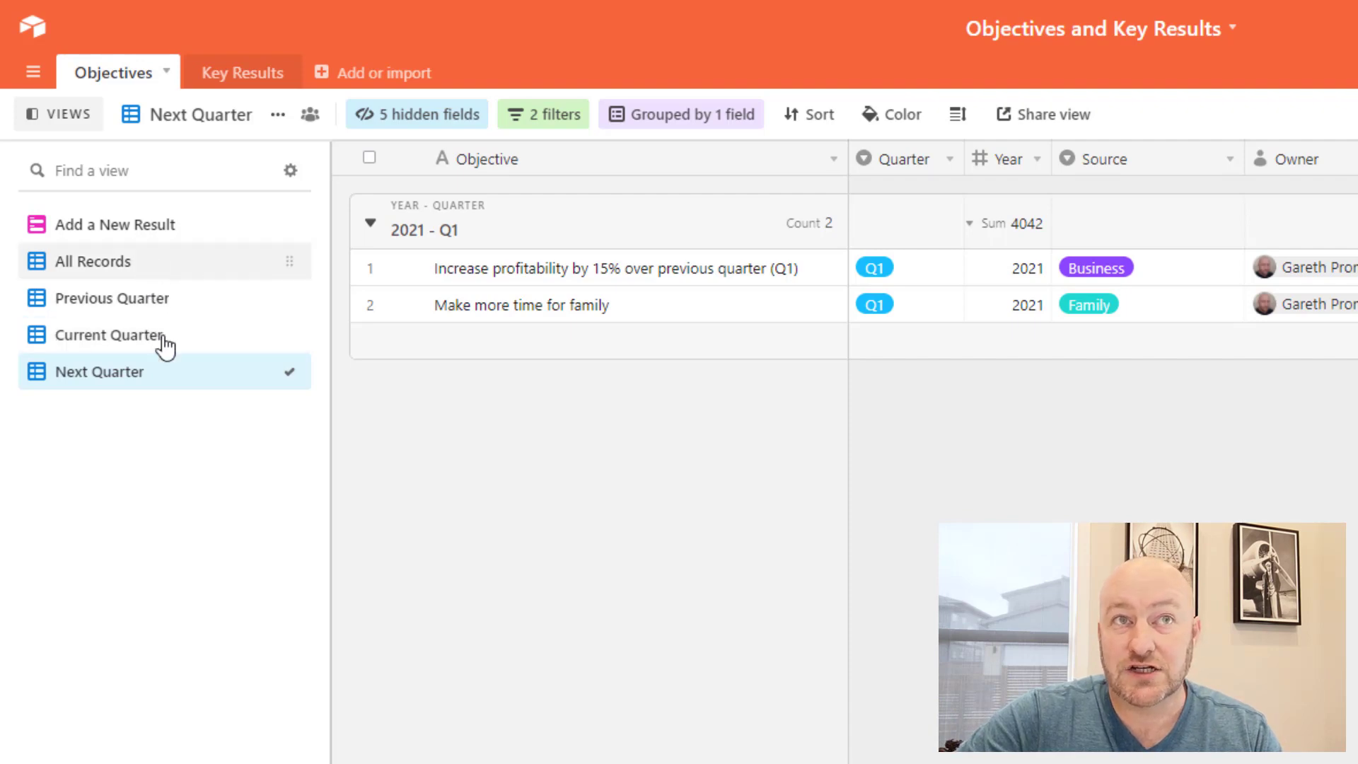
Scroll through All Records, then open Previous Quarter and select its 2020 – Q3 Example objective.
left_click(144, 279)
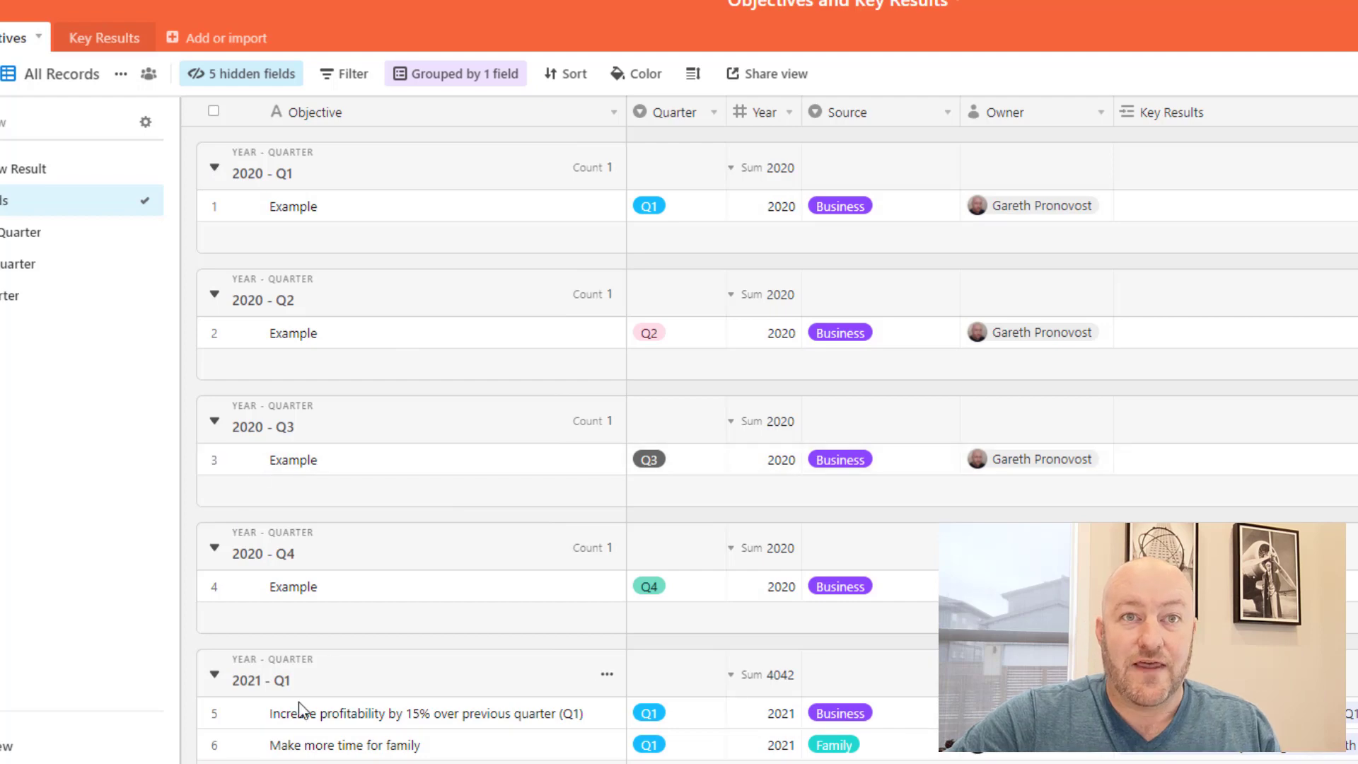
scroll(291, 703, "down", 5)
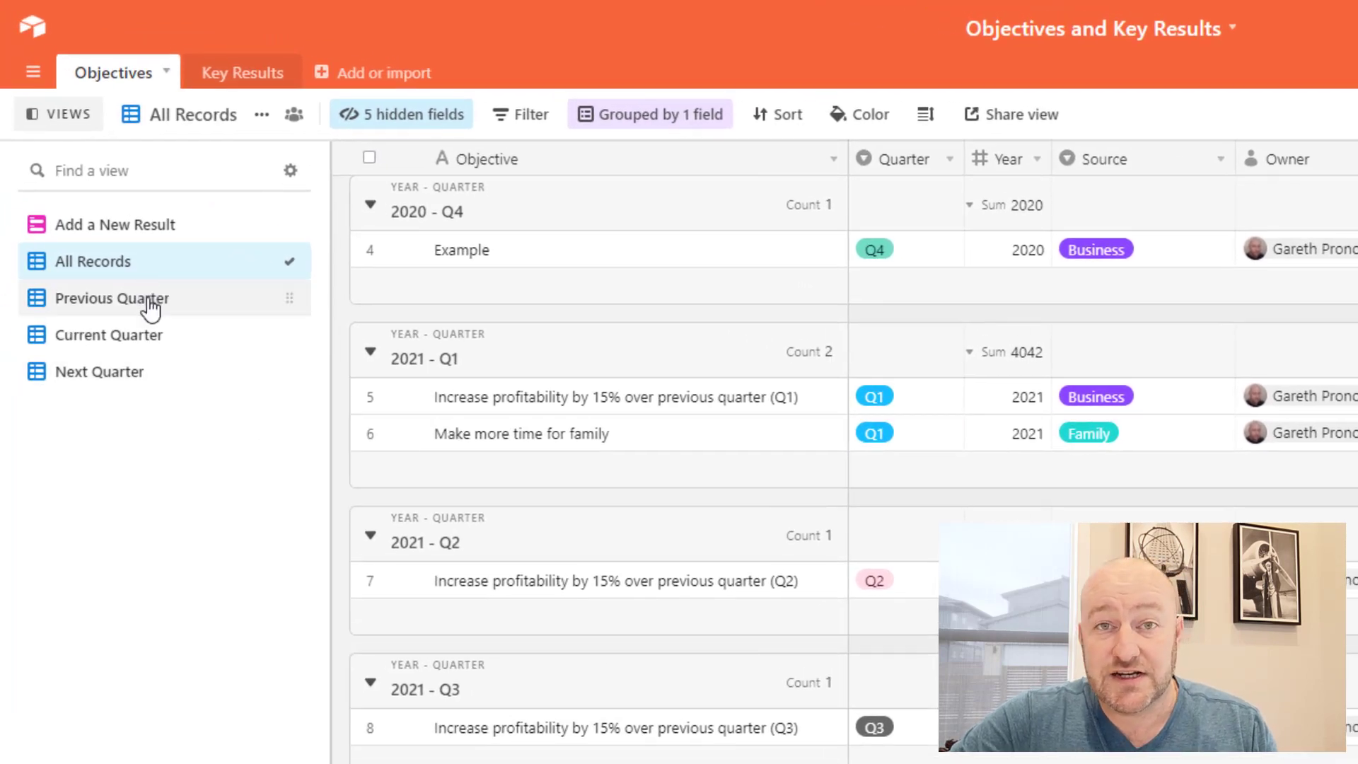
left_click(150, 304)
left_click(593, 274)
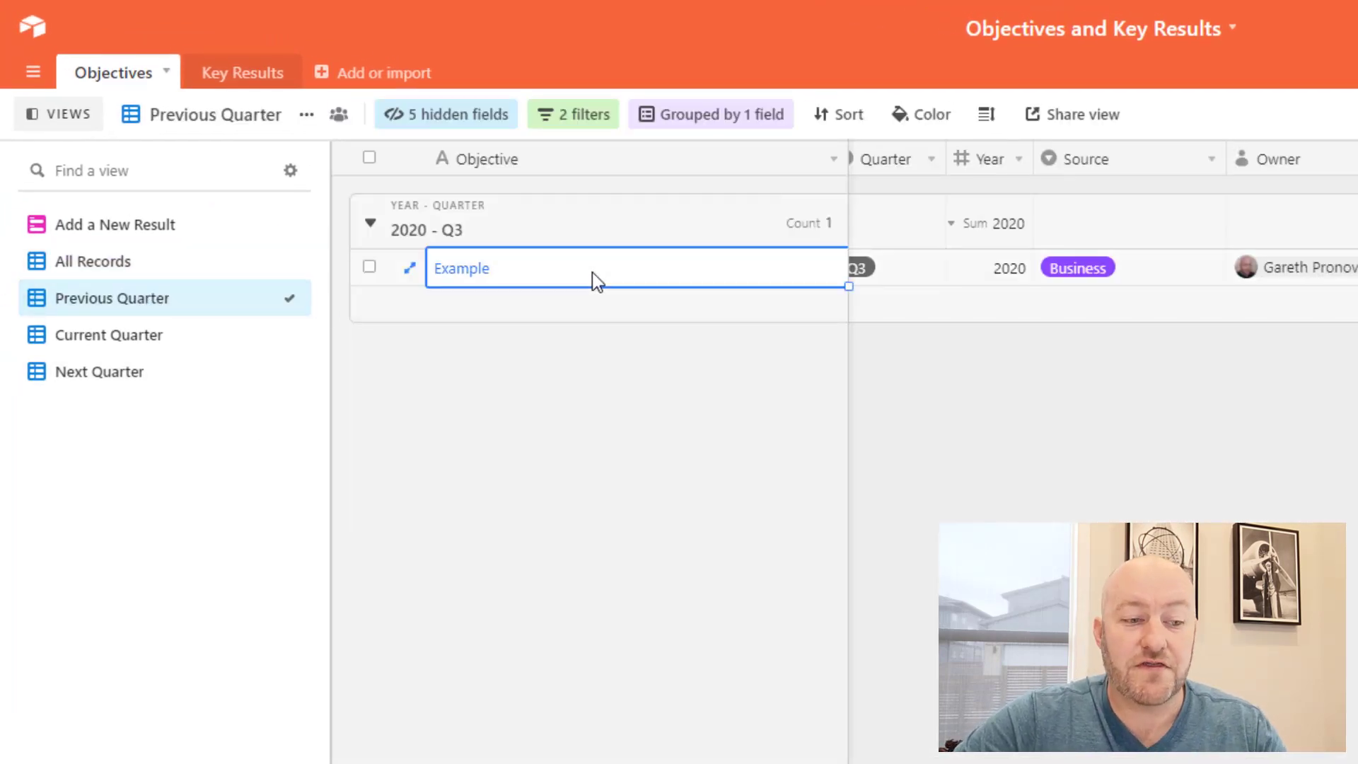
key("Right")
key("Left")
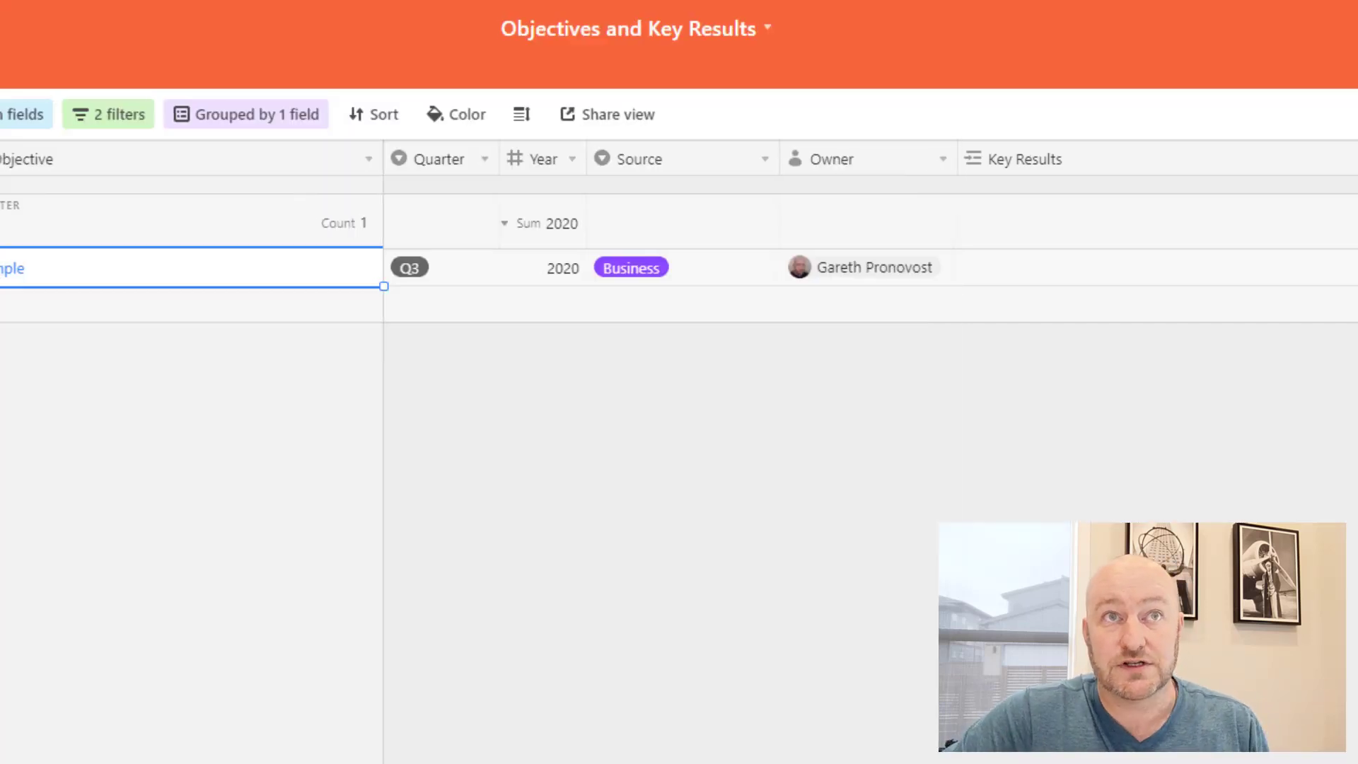
Switch back to the All Records view, grouped from 2020 – Q4 through 2021 – Q3.
left_click(121, 273)
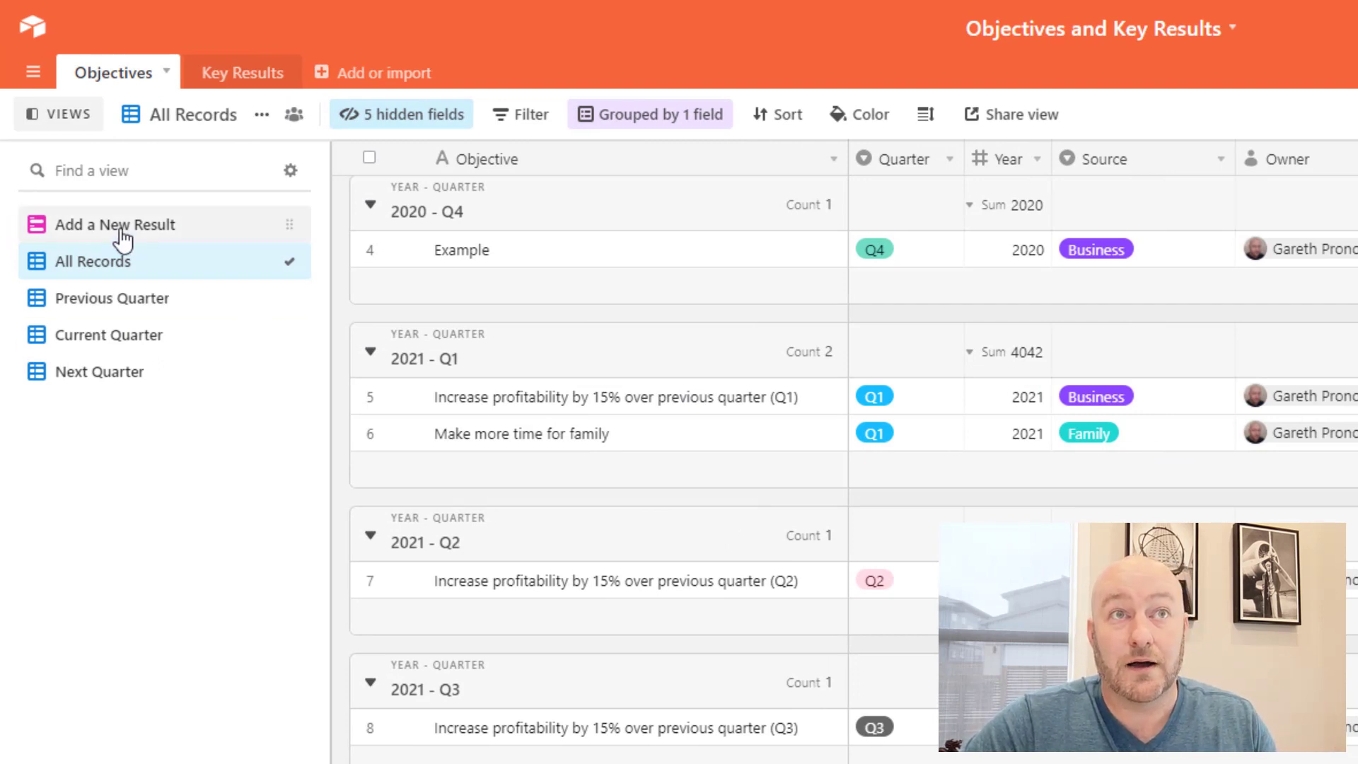
Rename the Add a New Result form to 'Add a New Objective'.
left_click(123, 235)
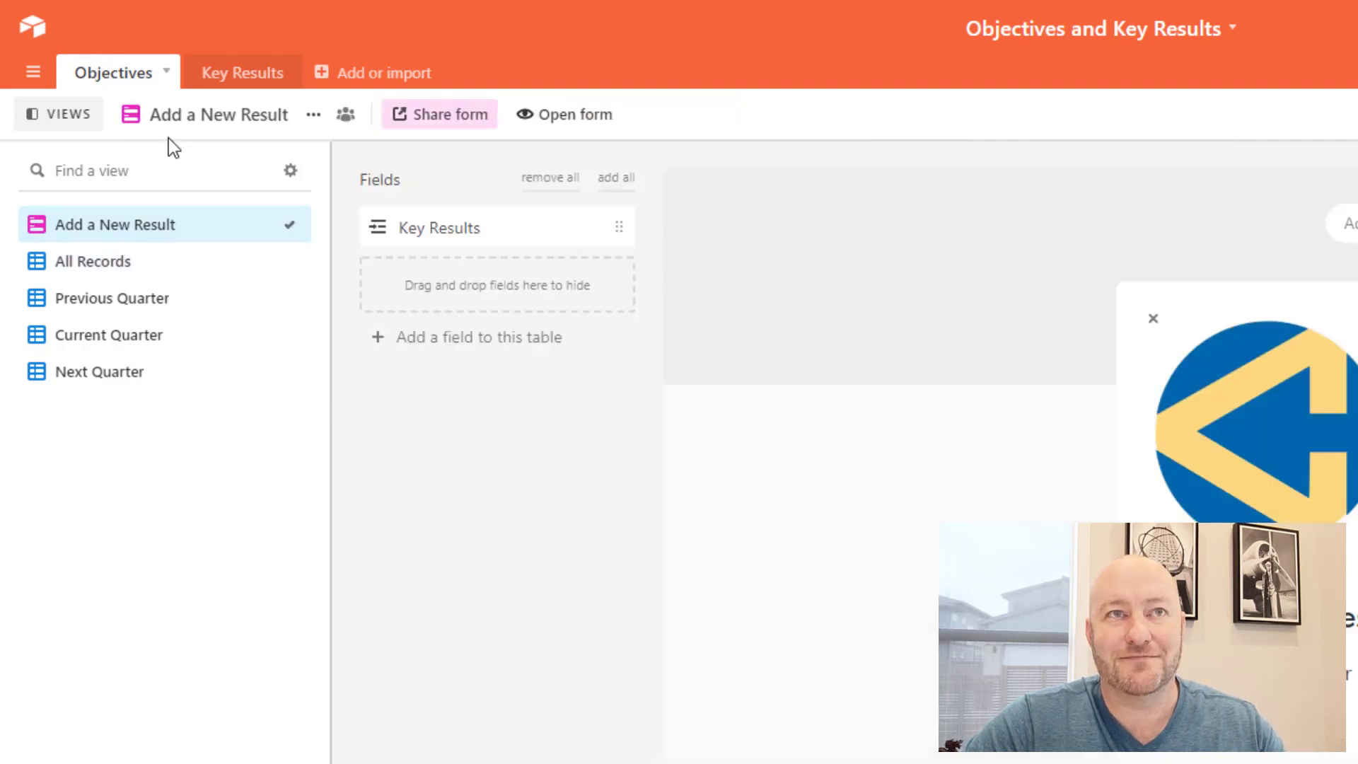
double_click(216, 116)
left_click(213, 113)
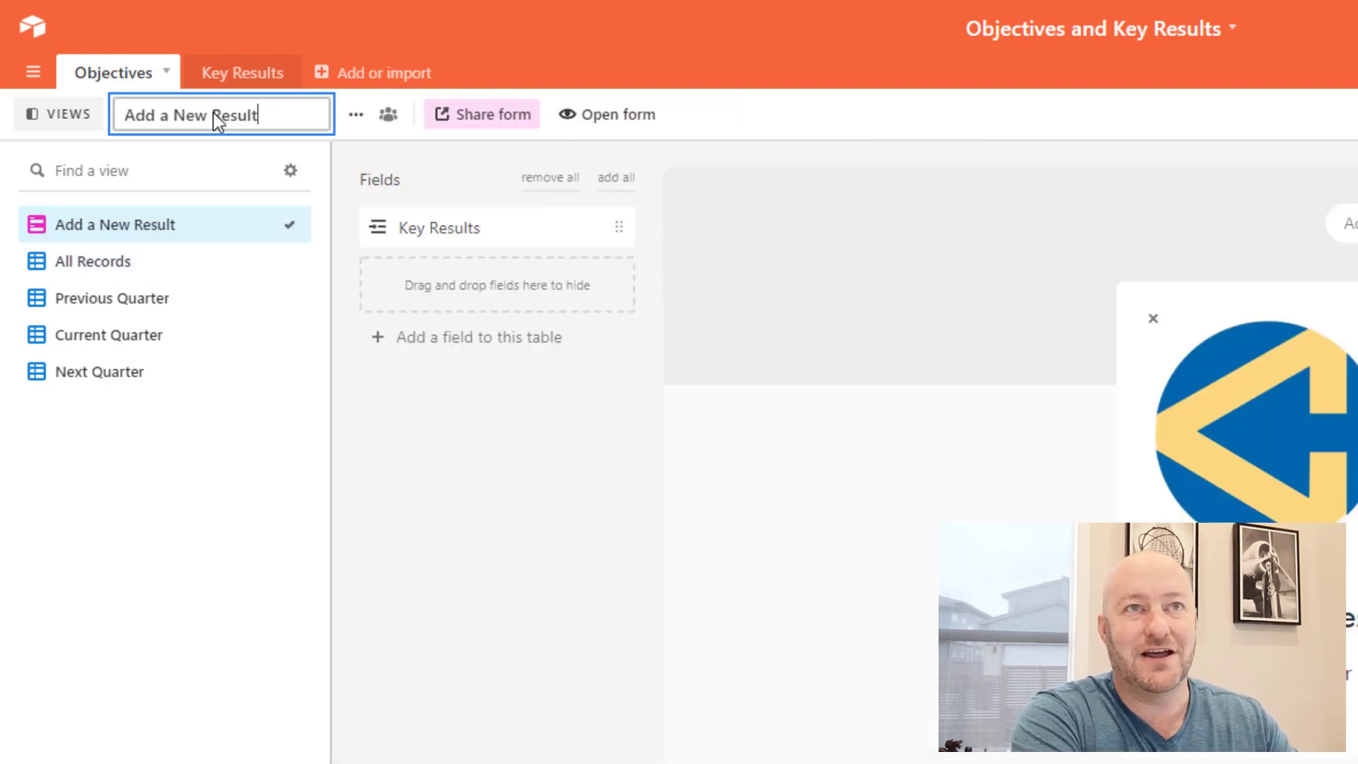
double_click(214, 113)
type("Objective")
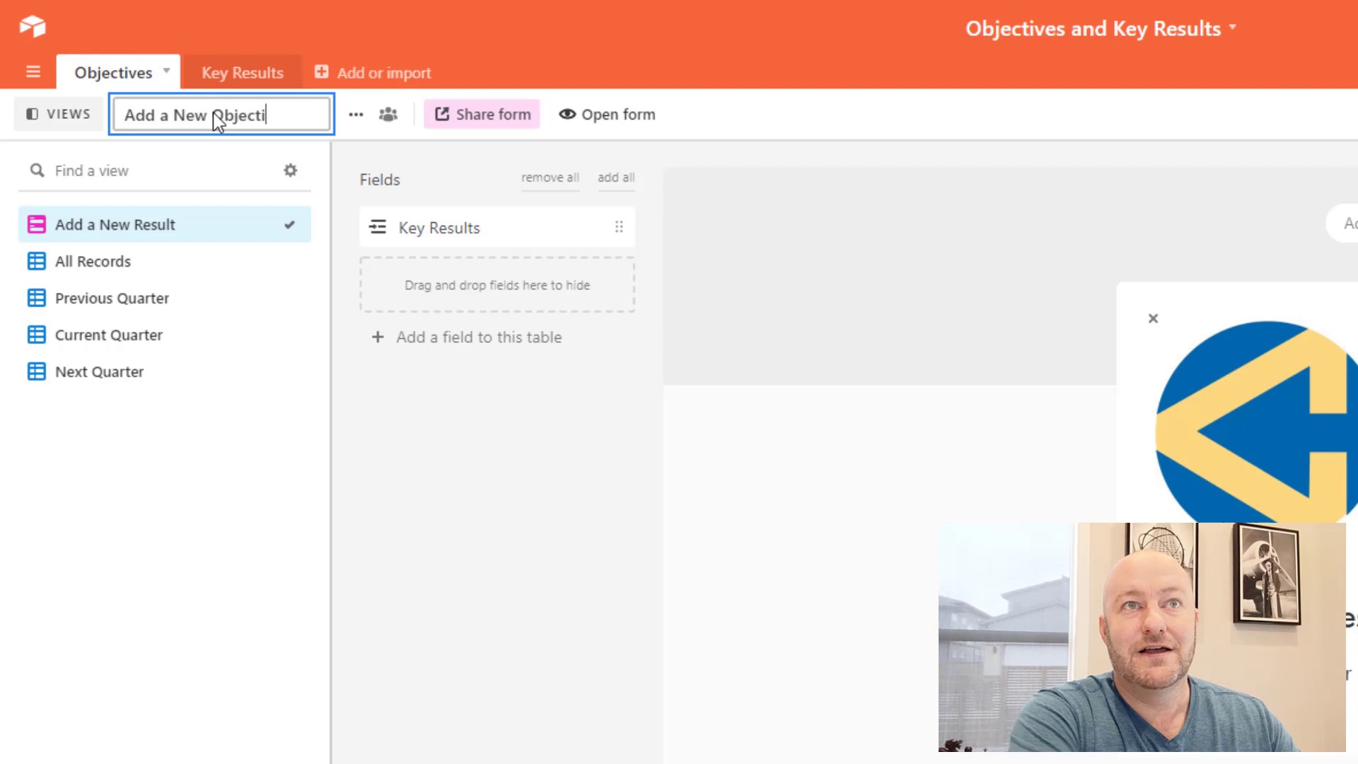
key("Return")
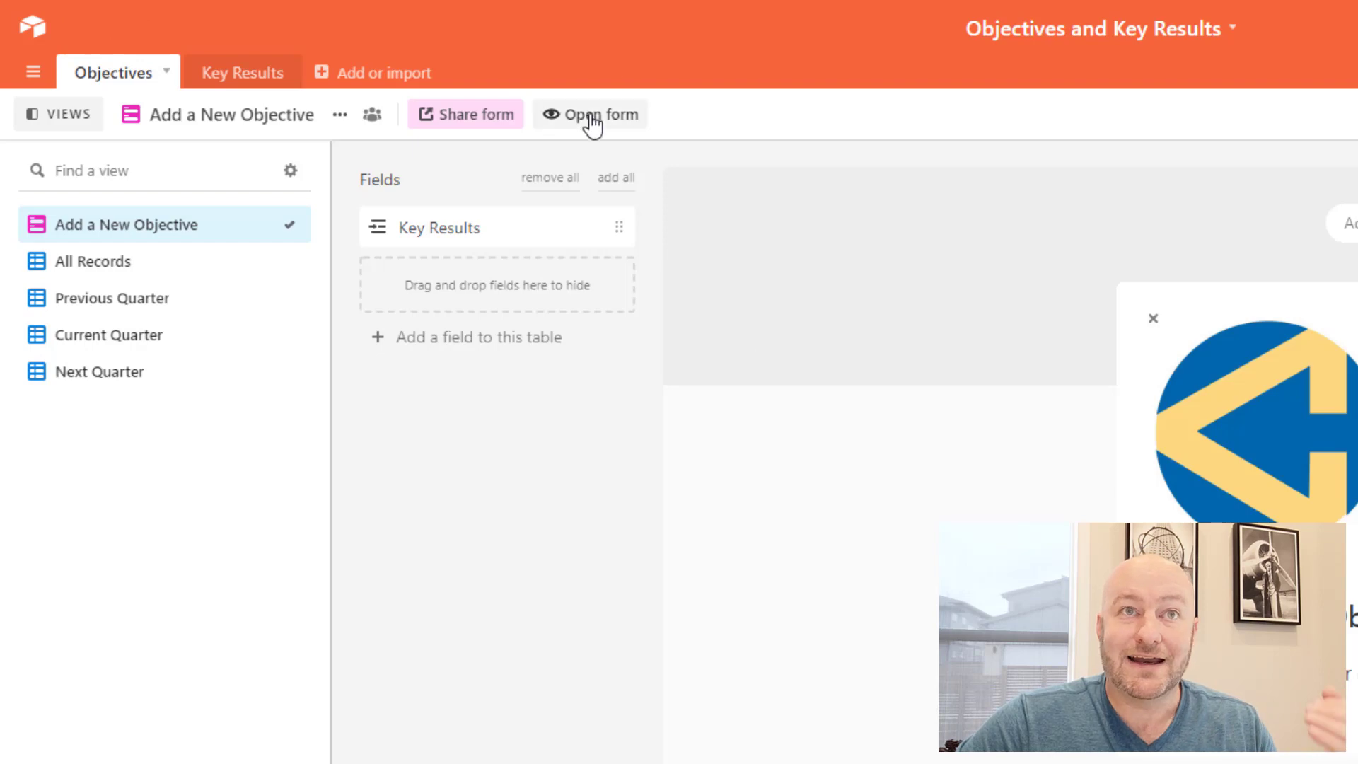
Mark the Objective and Quarter form questions as required.
scroll(989, 540, "down", 5)
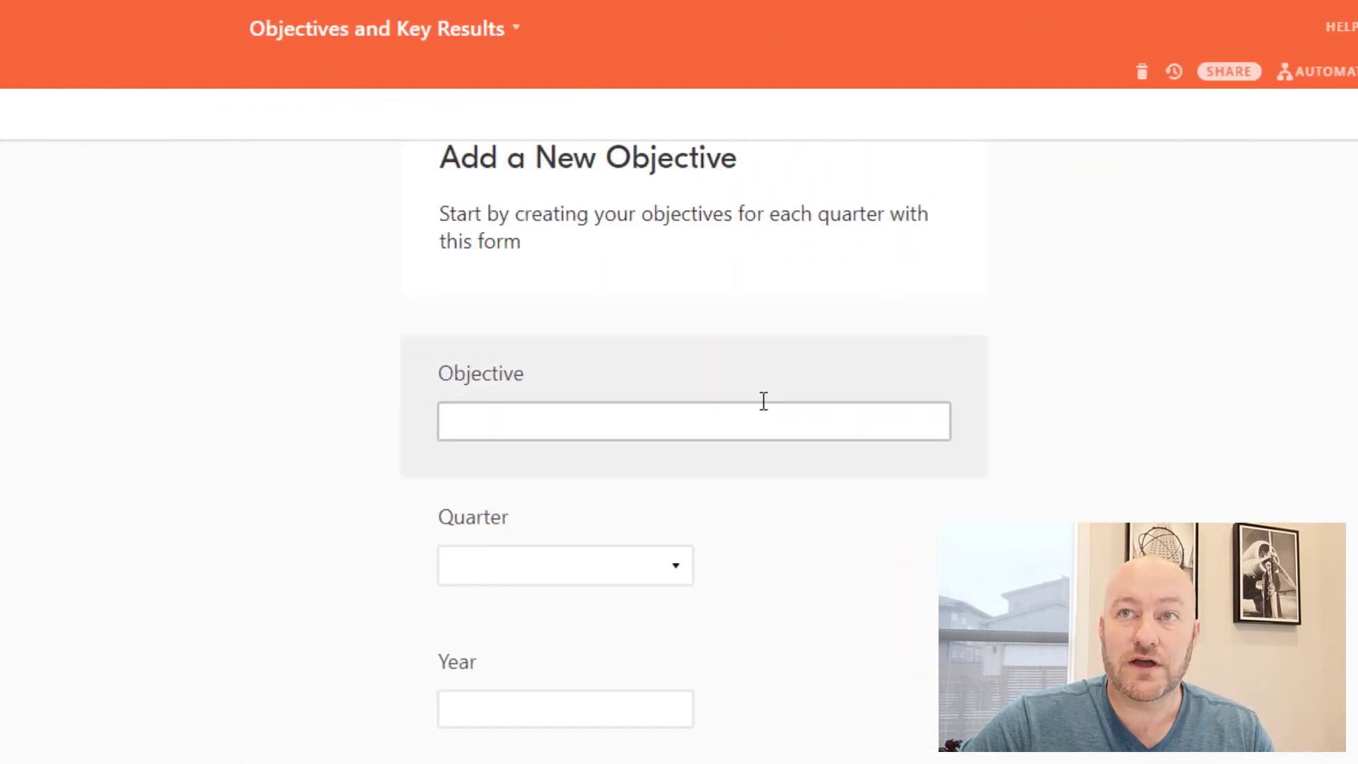
left_click(869, 397)
left_click(840, 375)
scroll(710, 406, "down", 3)
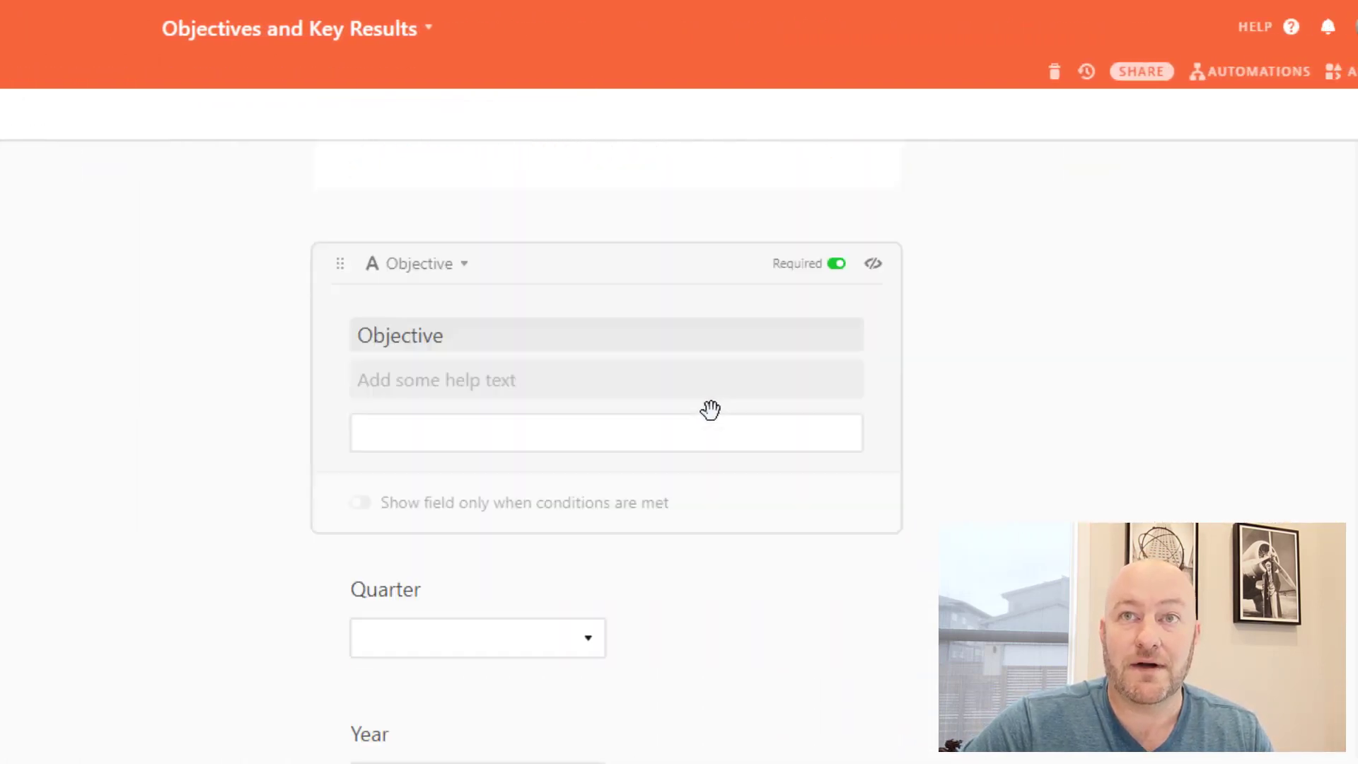
left_click(600, 479)
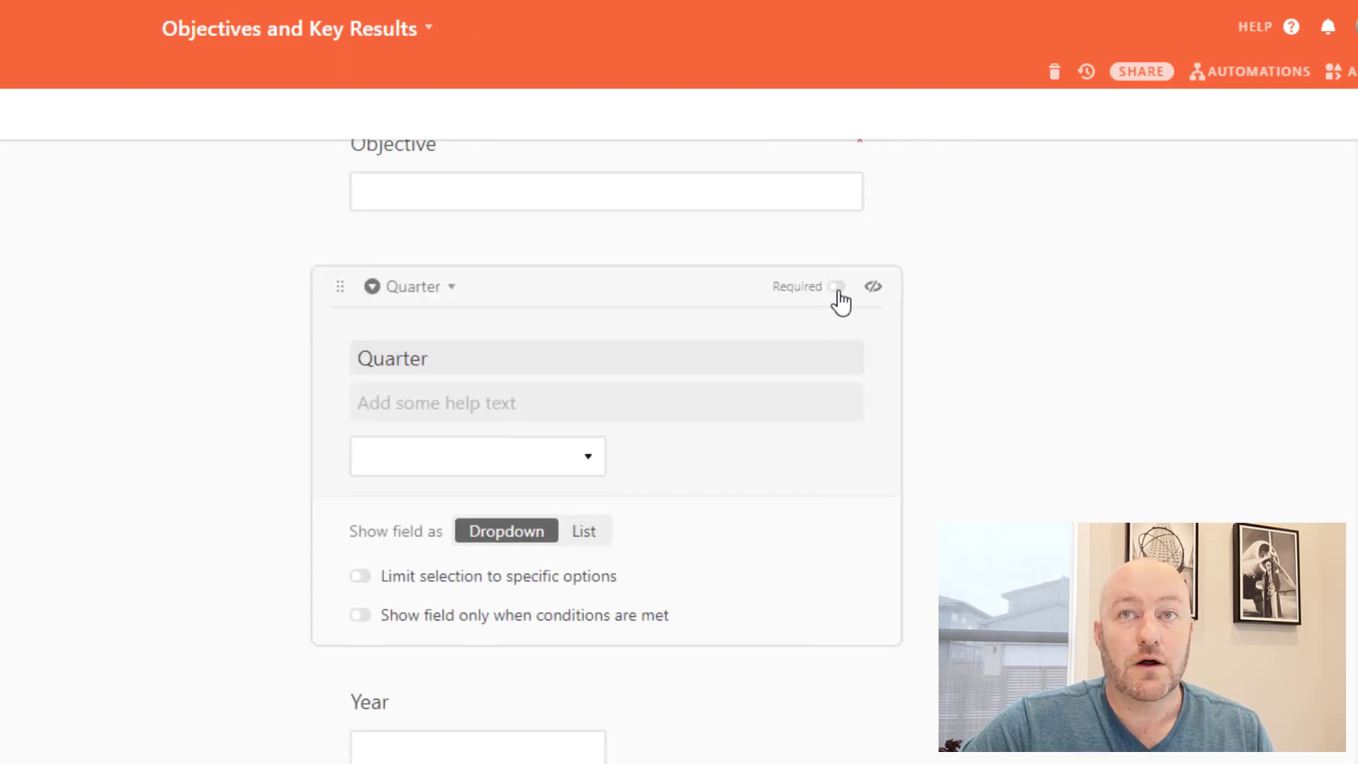
left_click(837, 289)
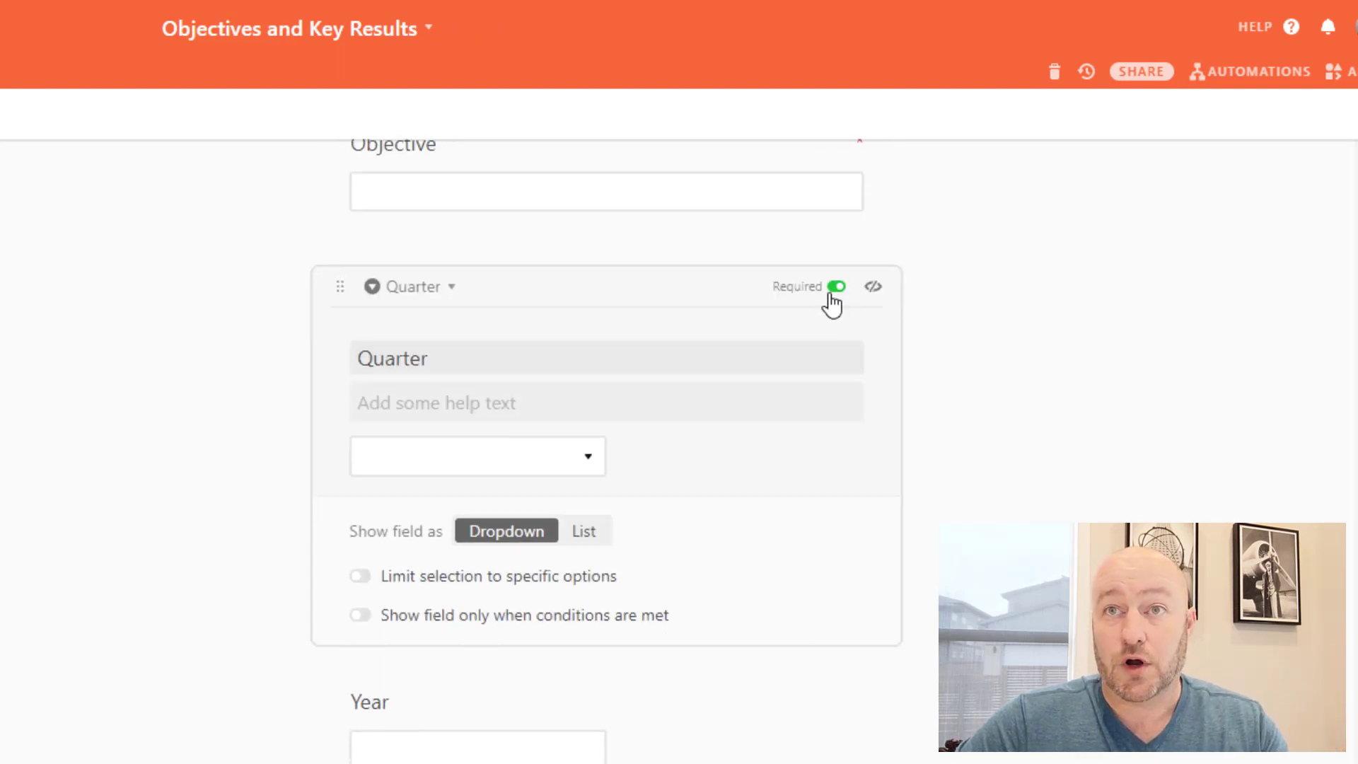
Make the Year, Source and Owner questions required as well.
scroll(799, 522, "down", 3)
left_click(797, 476)
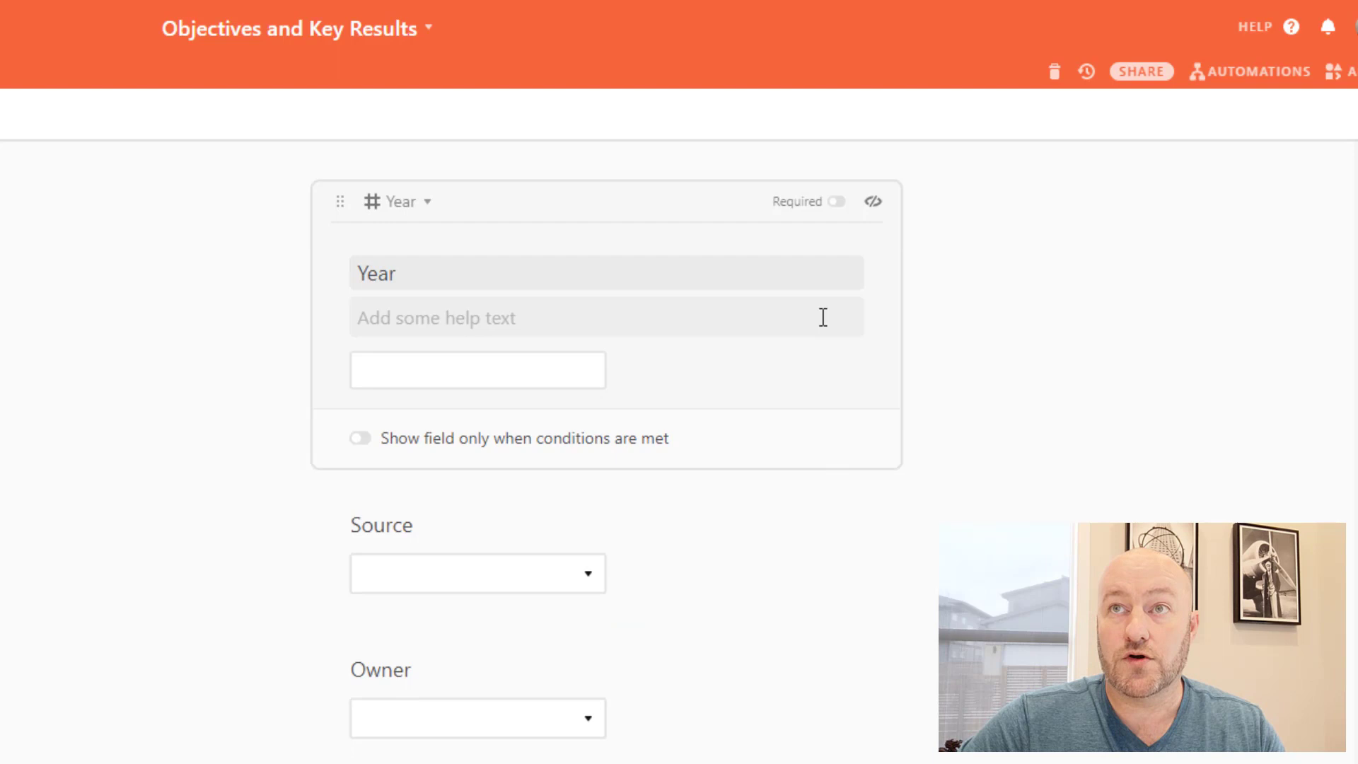
left_click(837, 202)
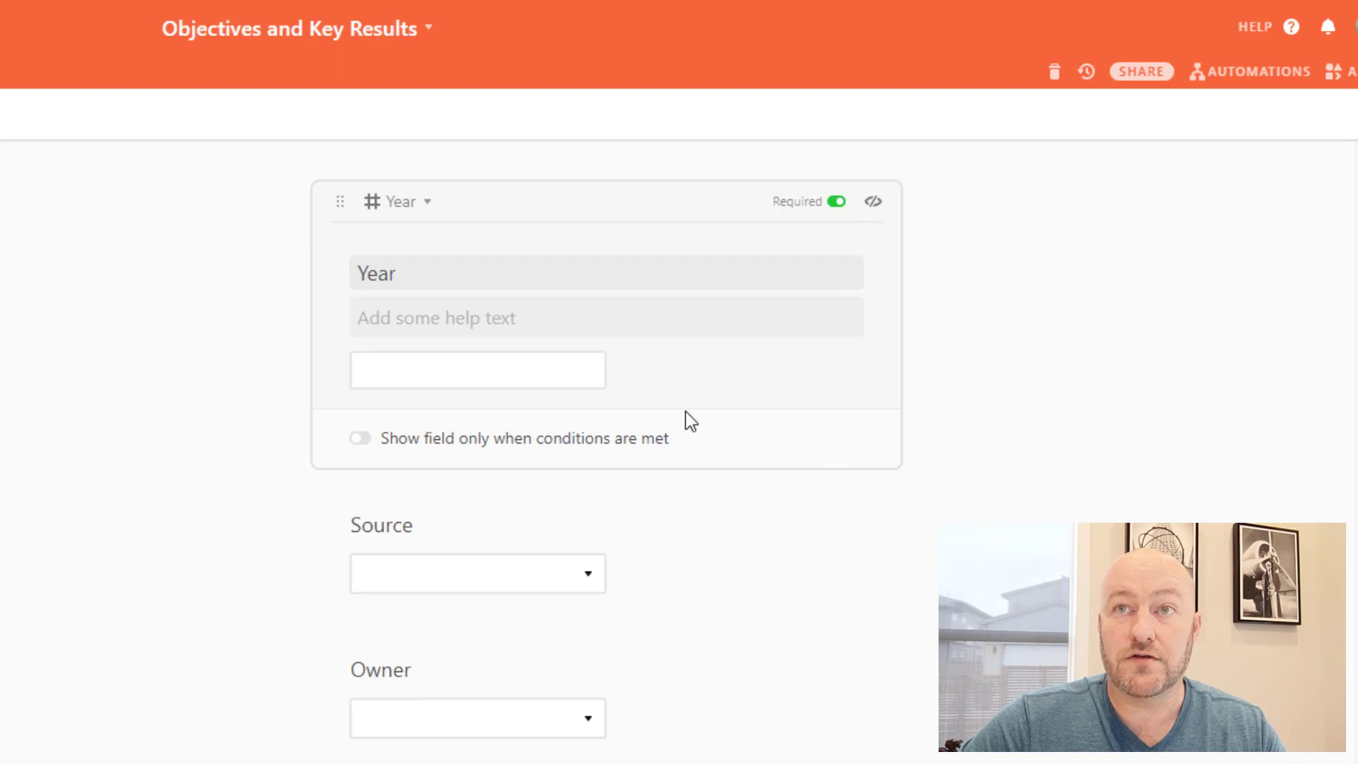
left_click(842, 528)
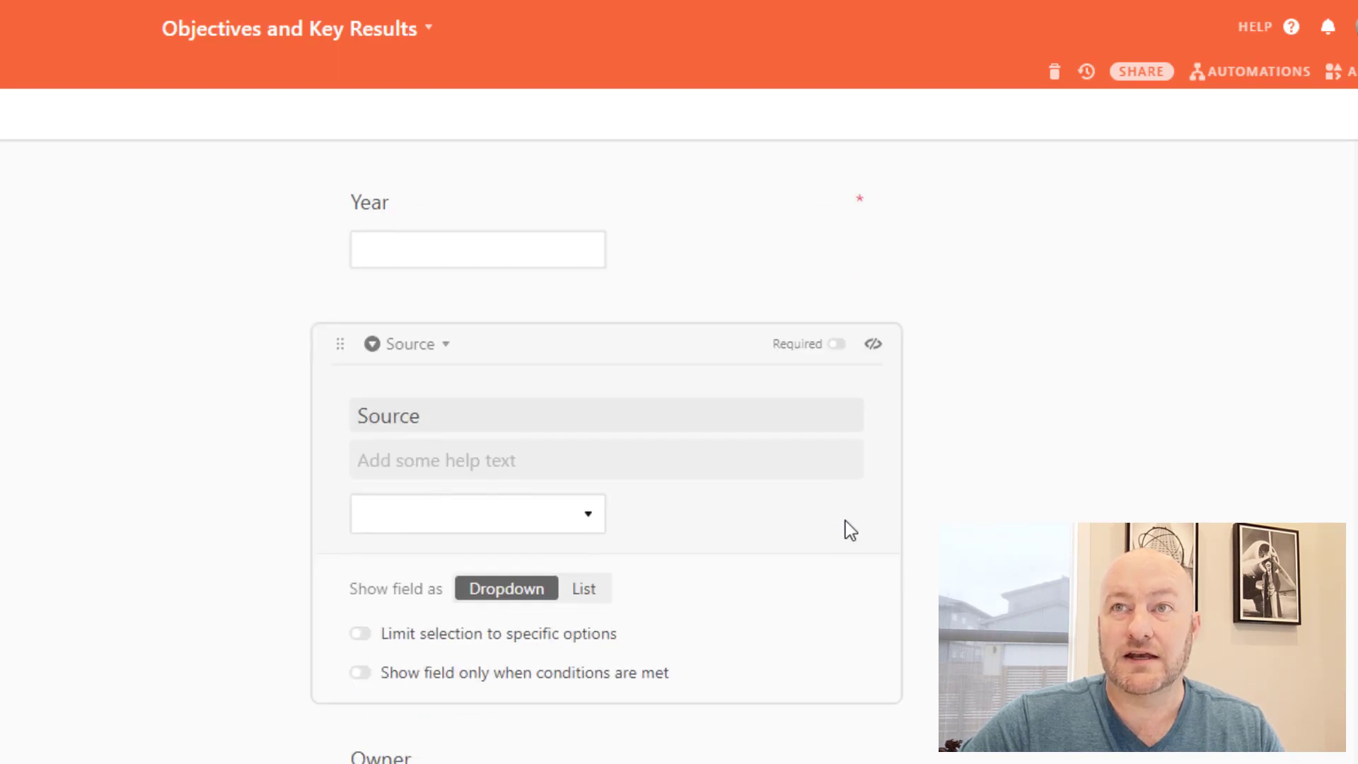
left_click(838, 344)
key("Escape")
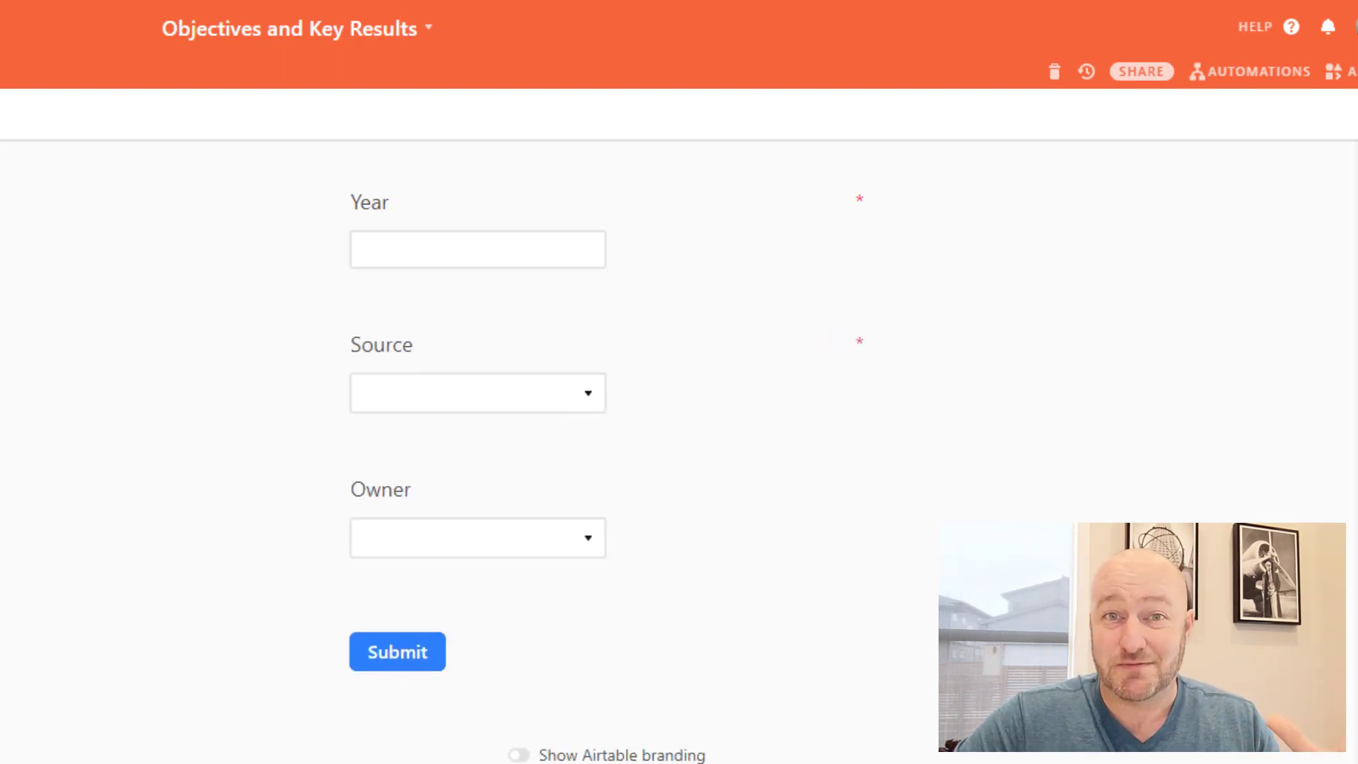
left_click(837, 486)
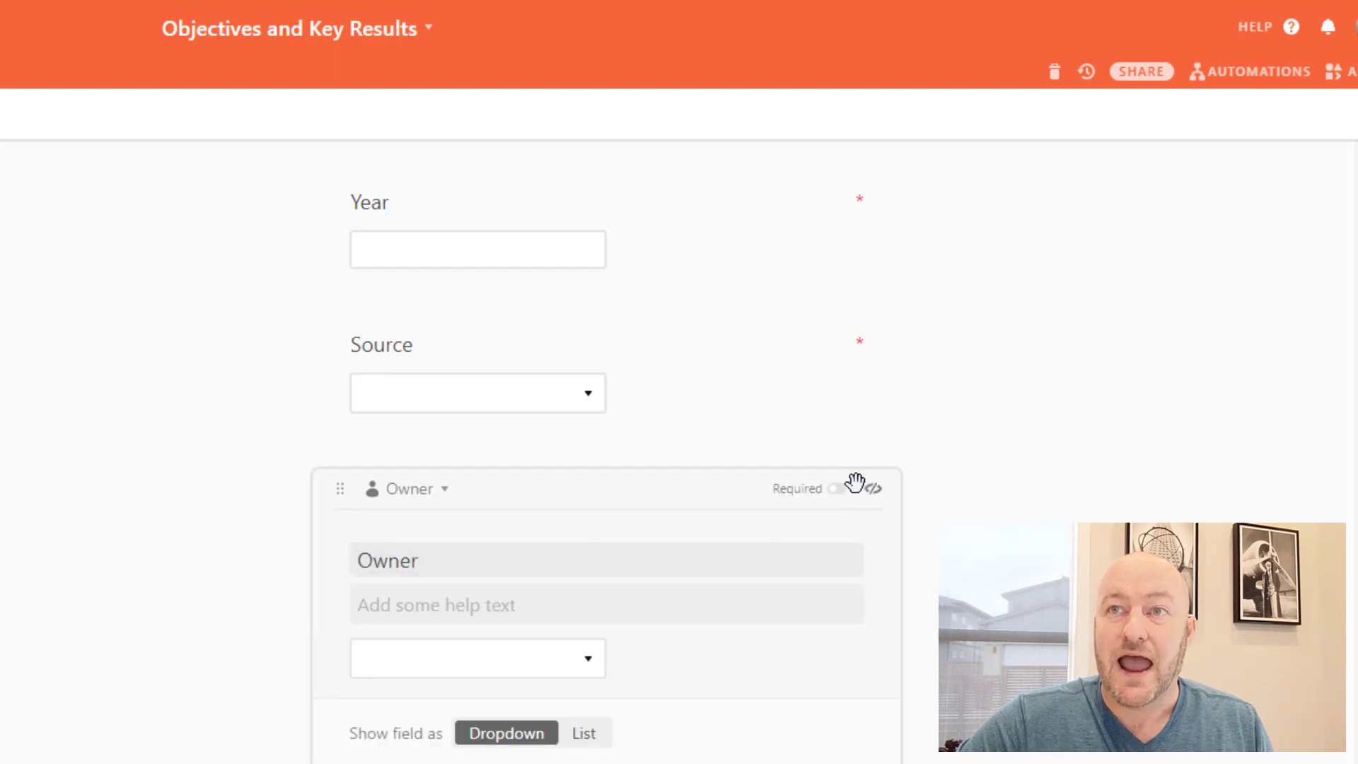
left_click(836, 490)
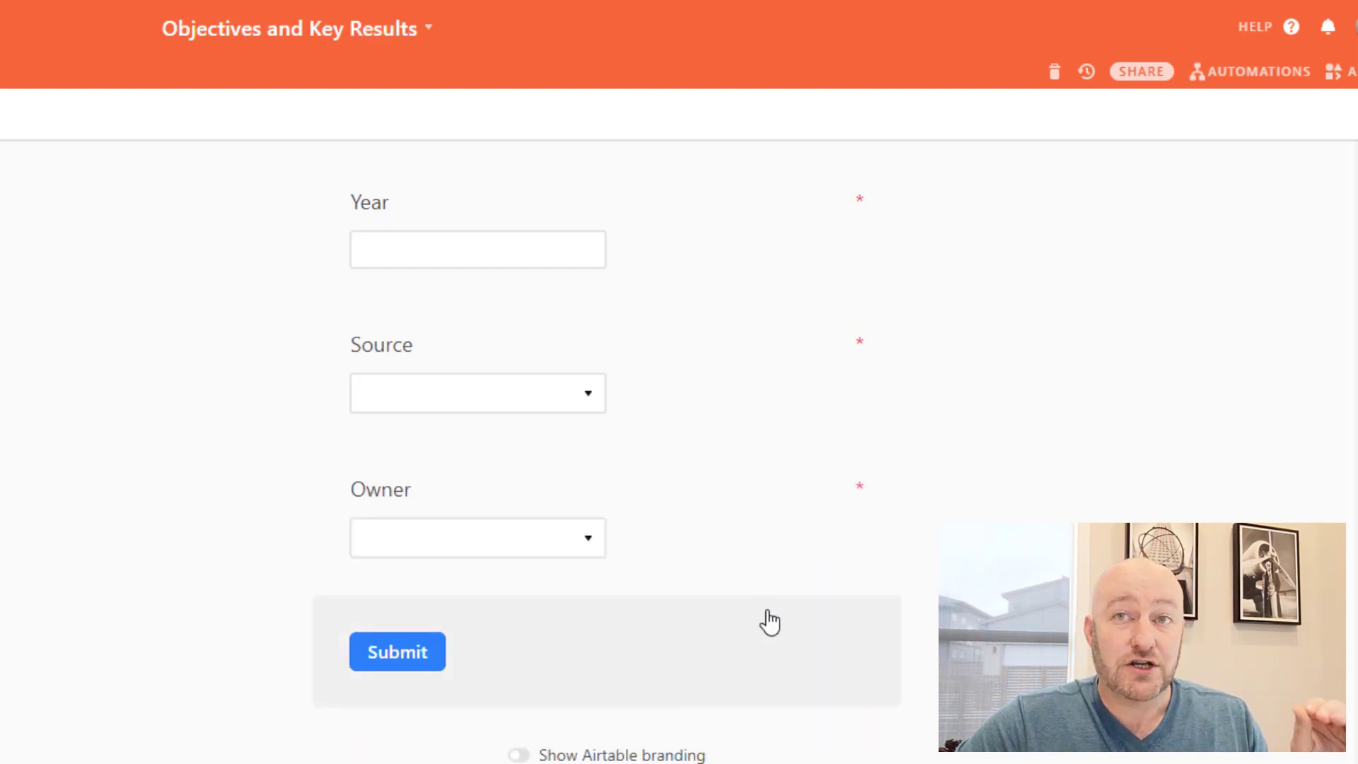
left_click(490, 551)
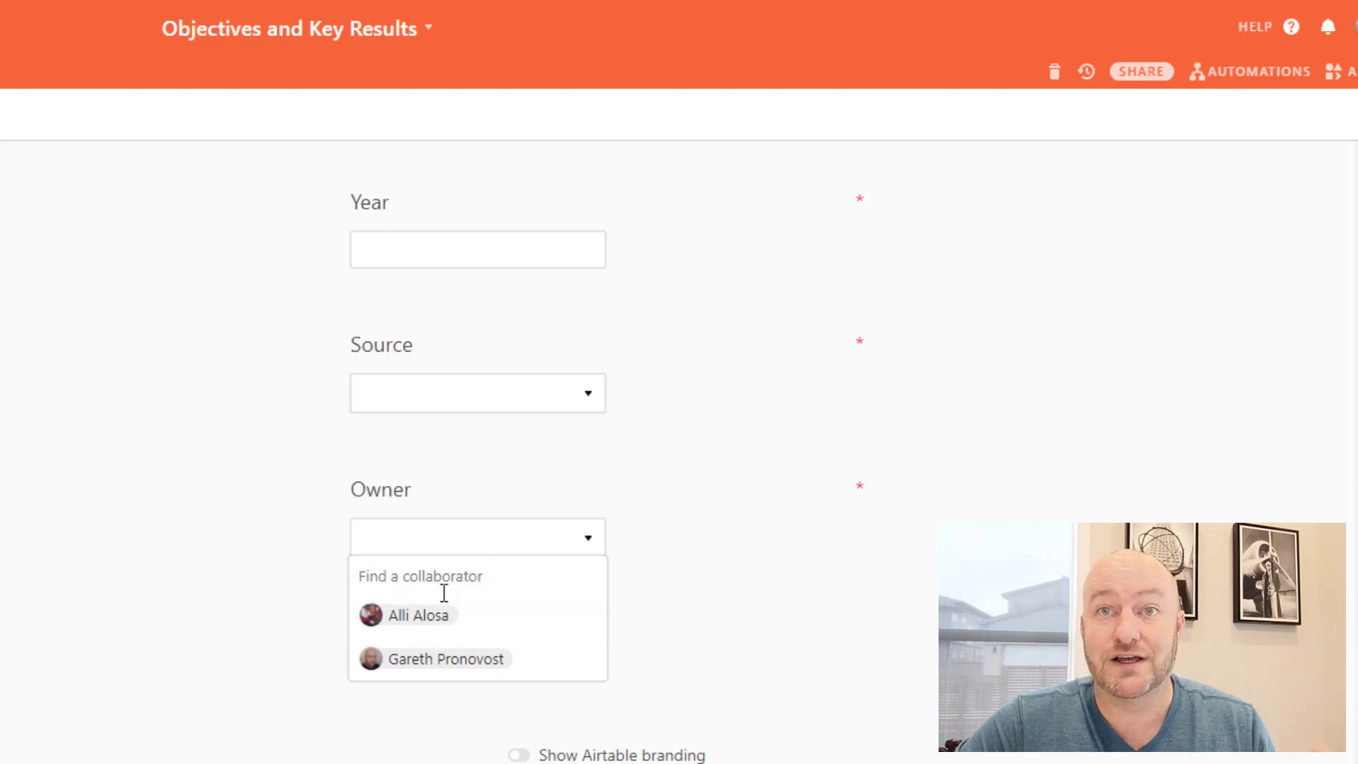
left_click(191, 577)
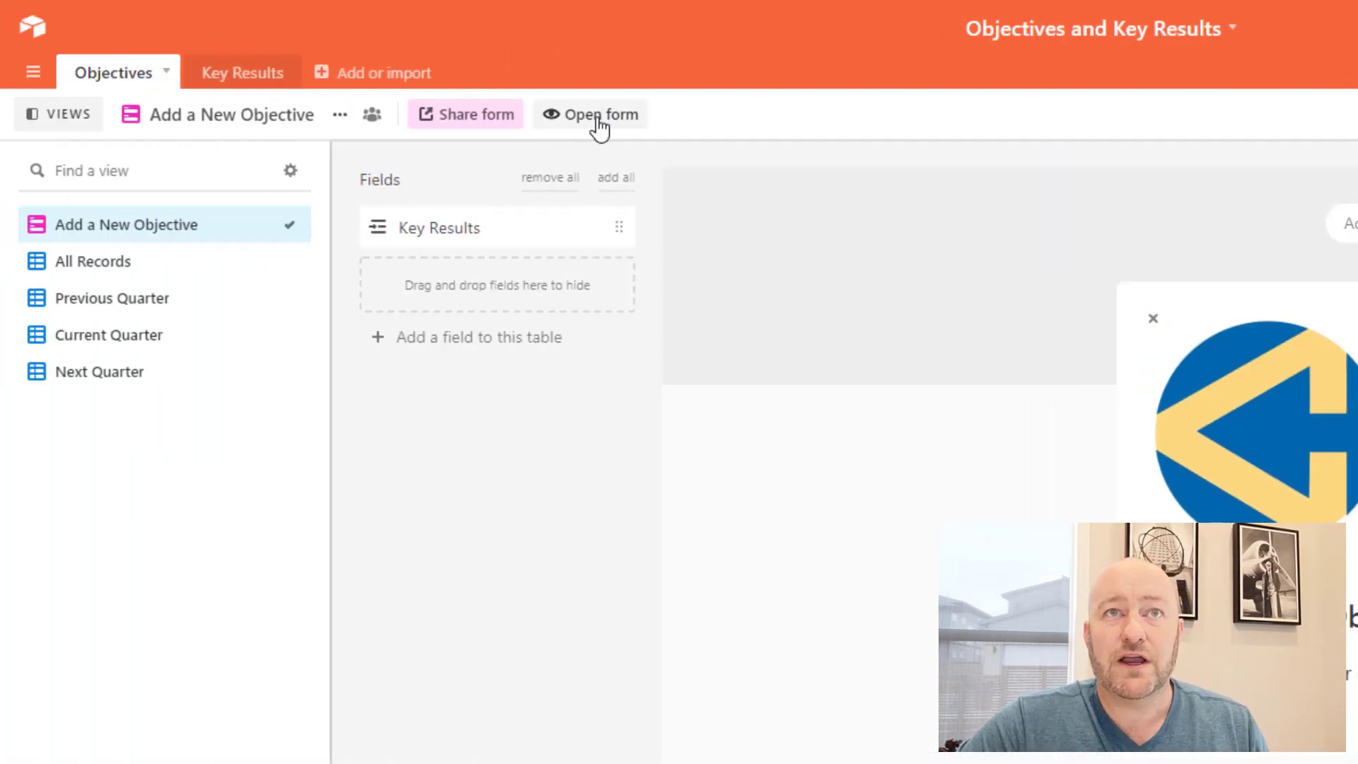
In the live form, enter objective 'Lose 10 lbs', quarter Q1 and year 2021.
left_click(597, 119)
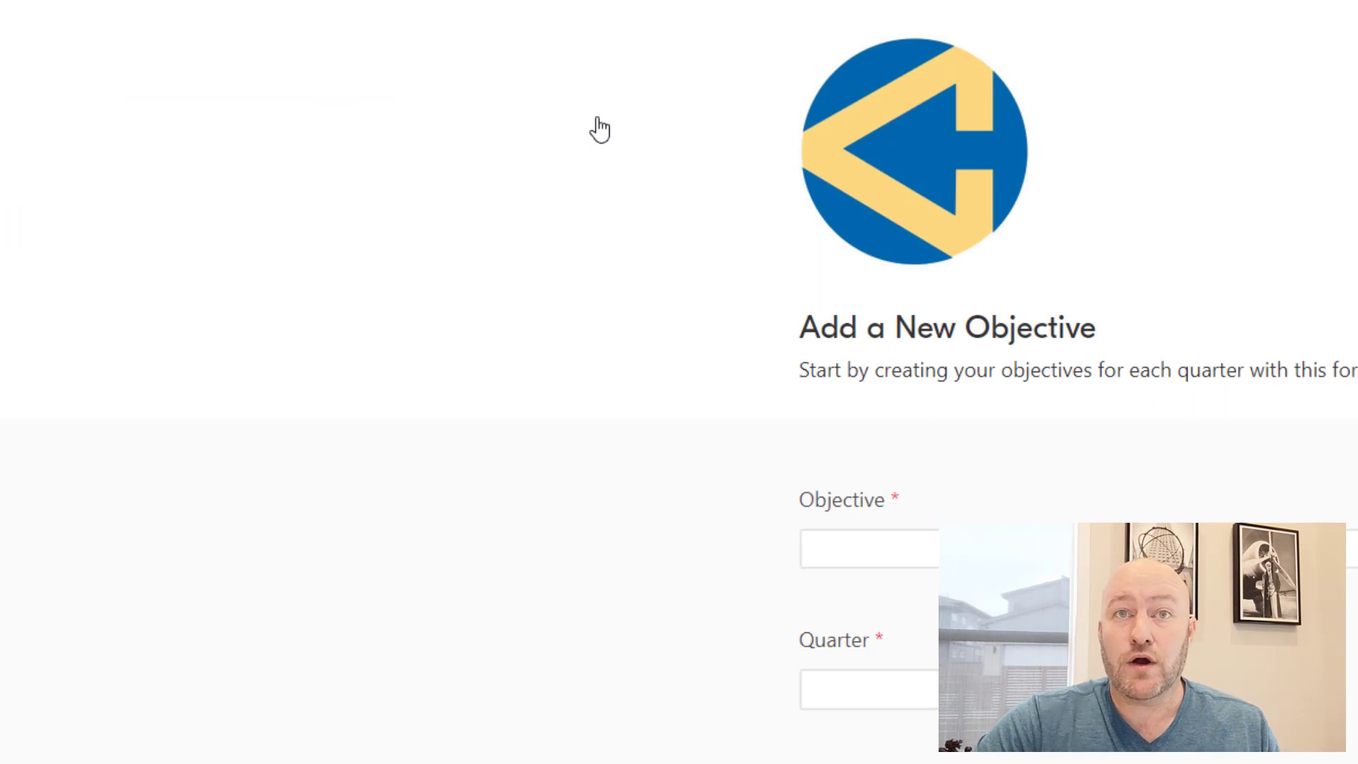
left_click(1053, 558)
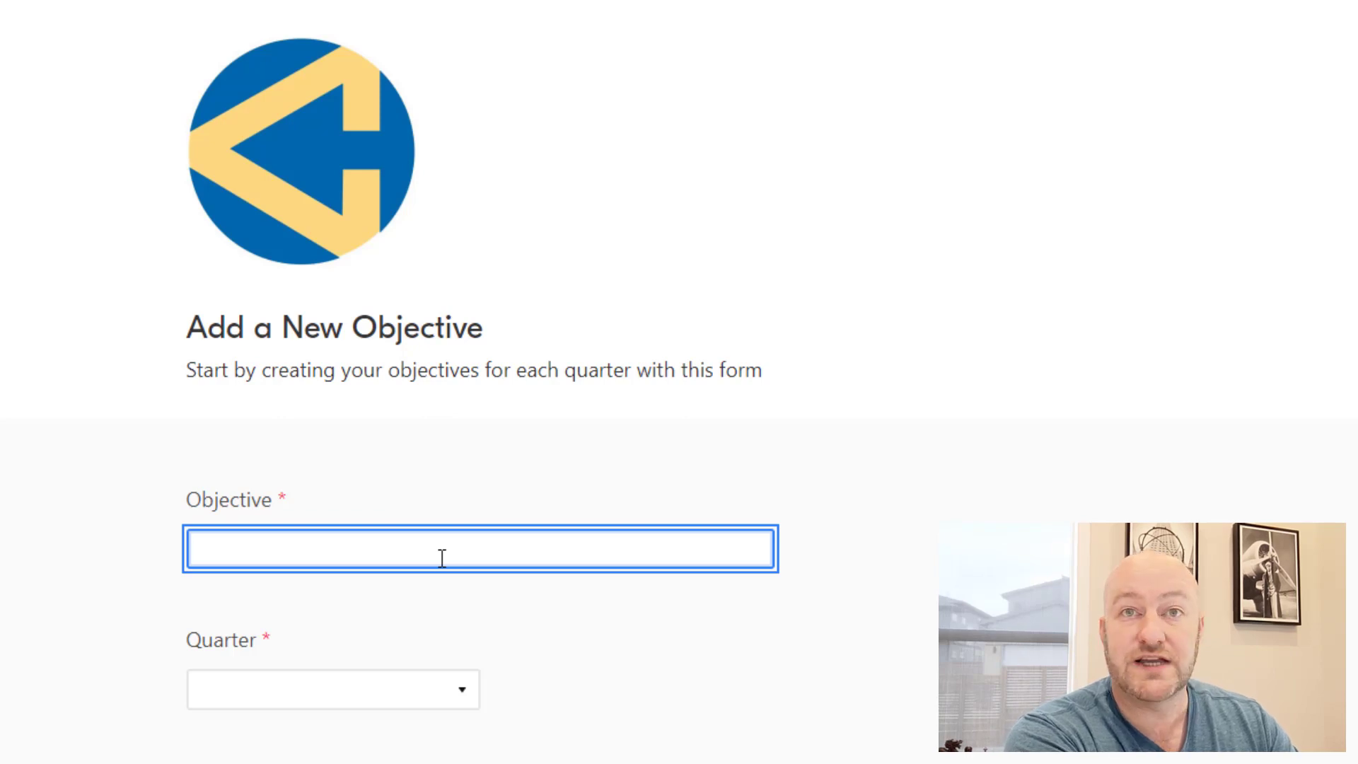
type("Lose 10 lbs")
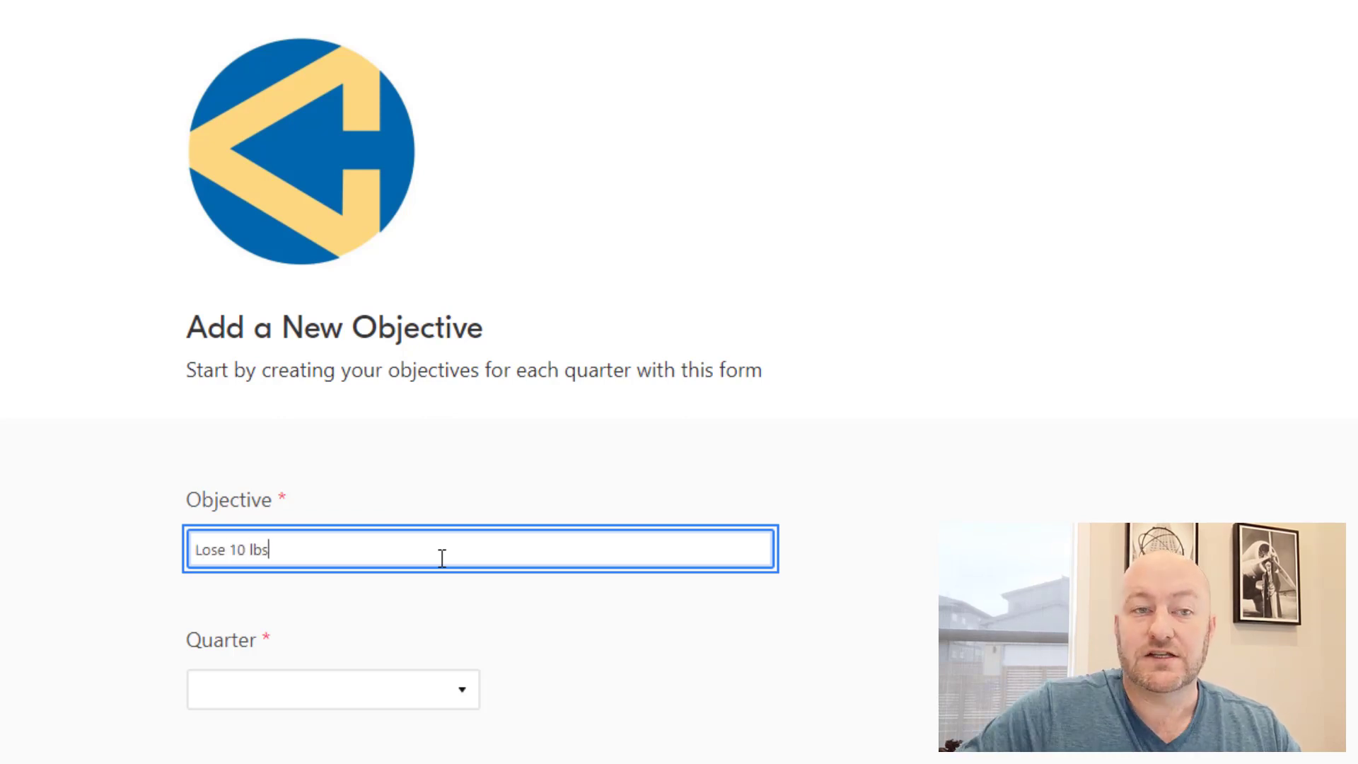
key("Tab")
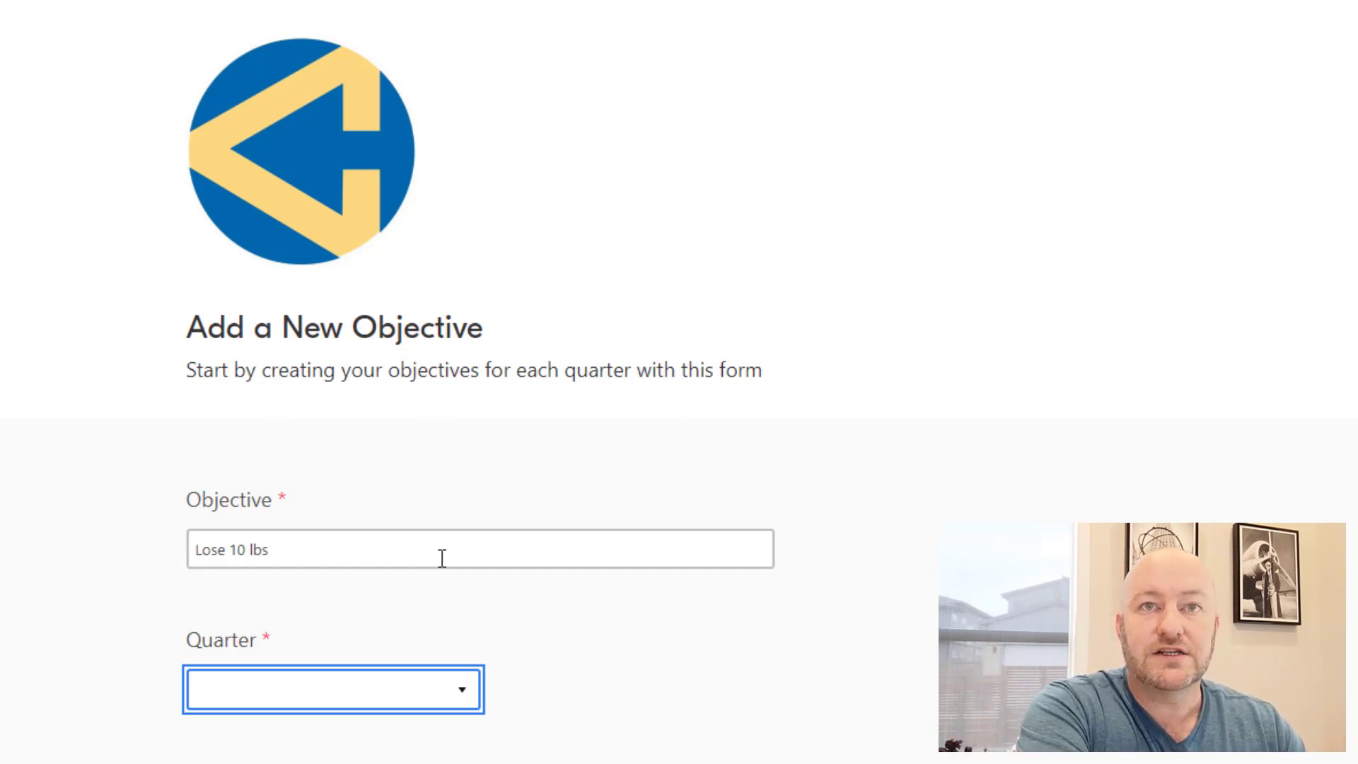
type("q")
key("Return")
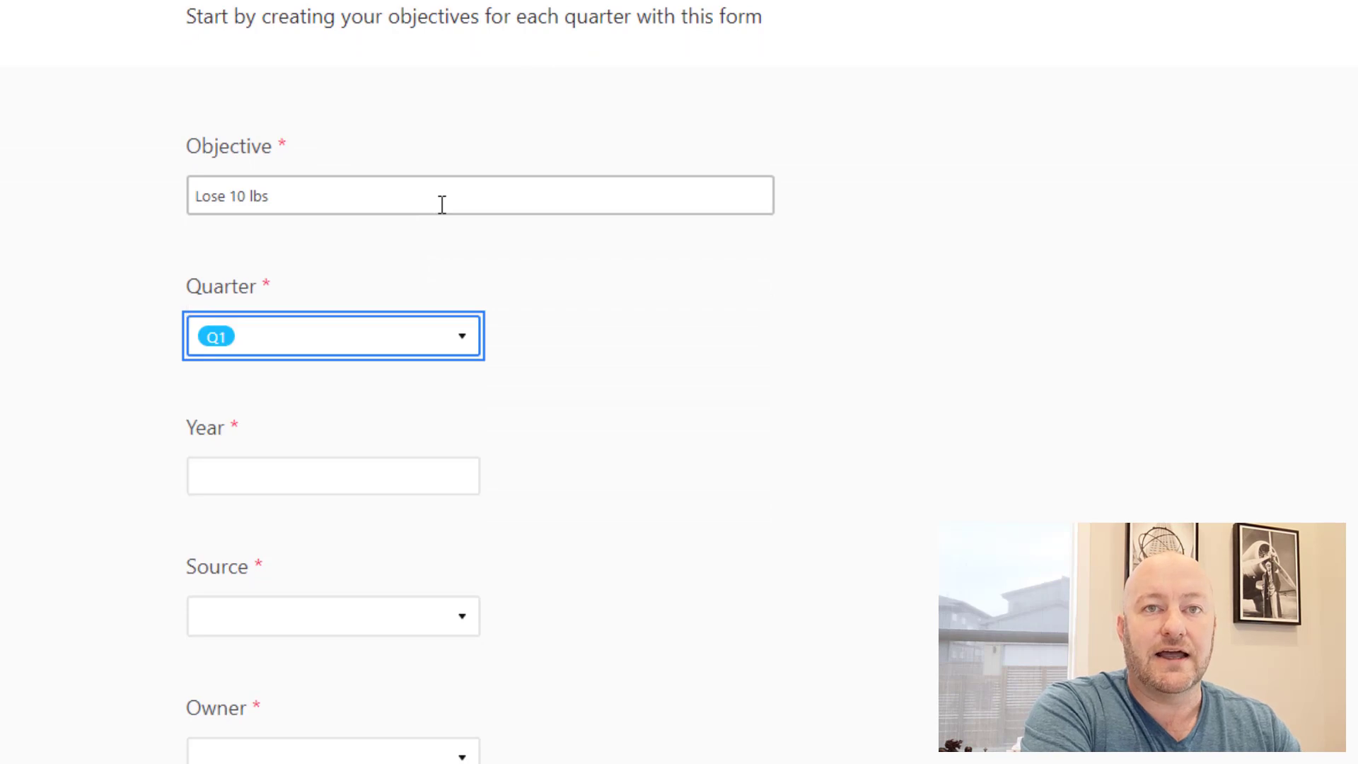
key("Tab")
type("2021")
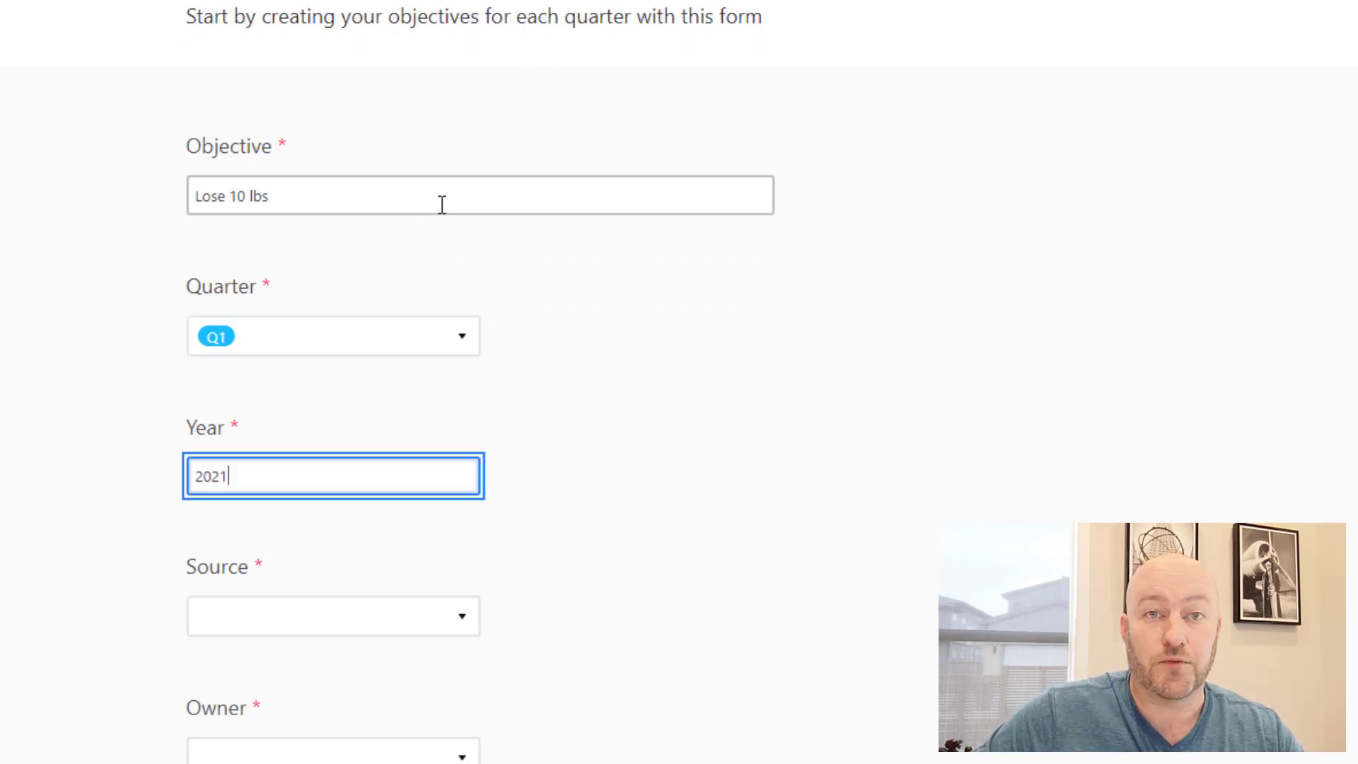
key("Tab")
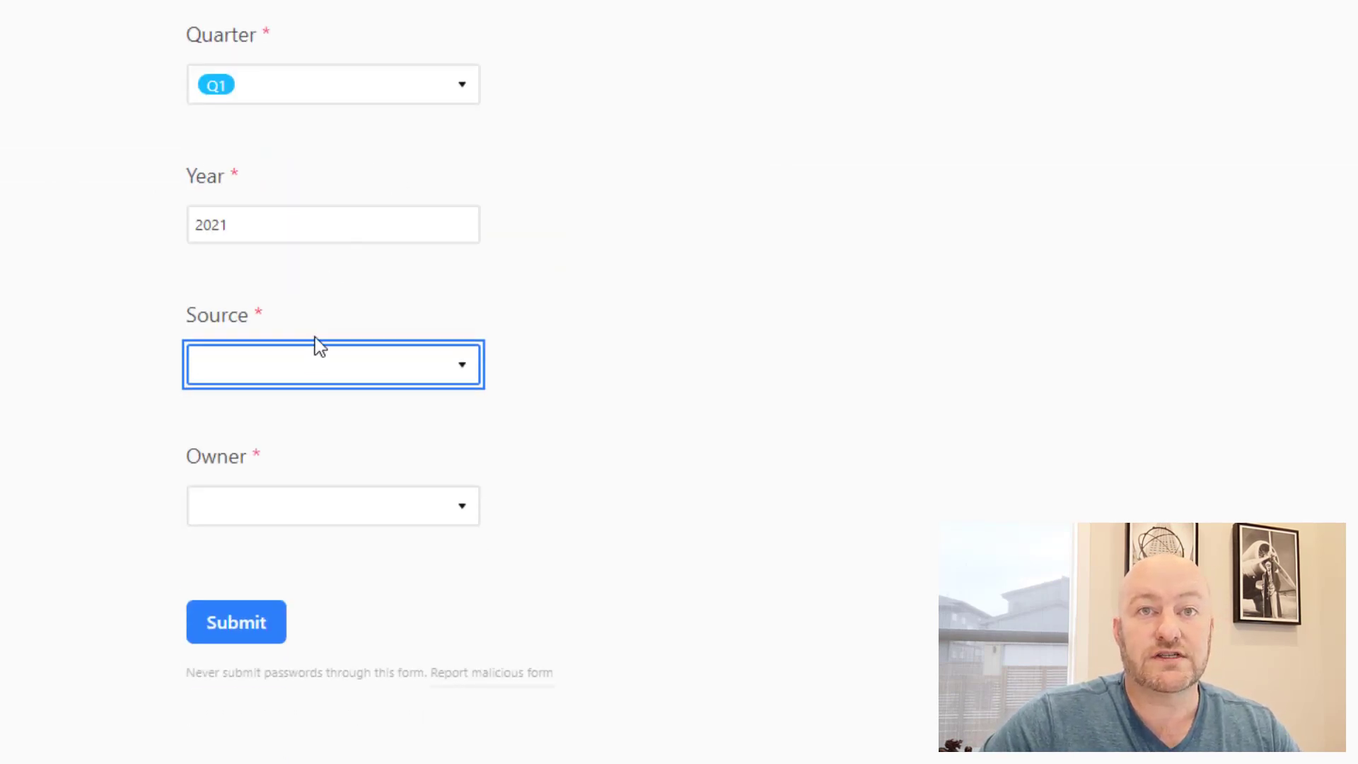
Choose Family as the source and assign an owner from the collaborator list.
left_click(307, 620)
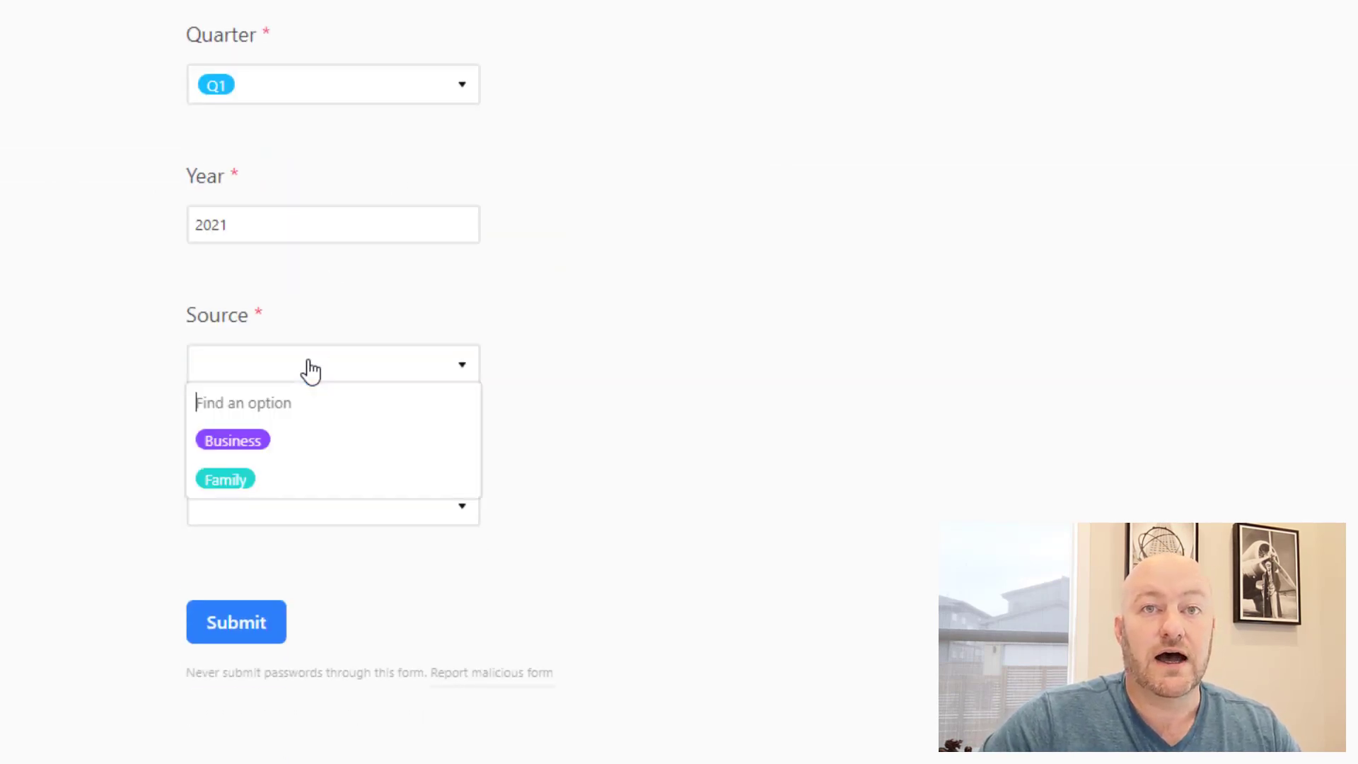
left_click(252, 479)
left_click(266, 511)
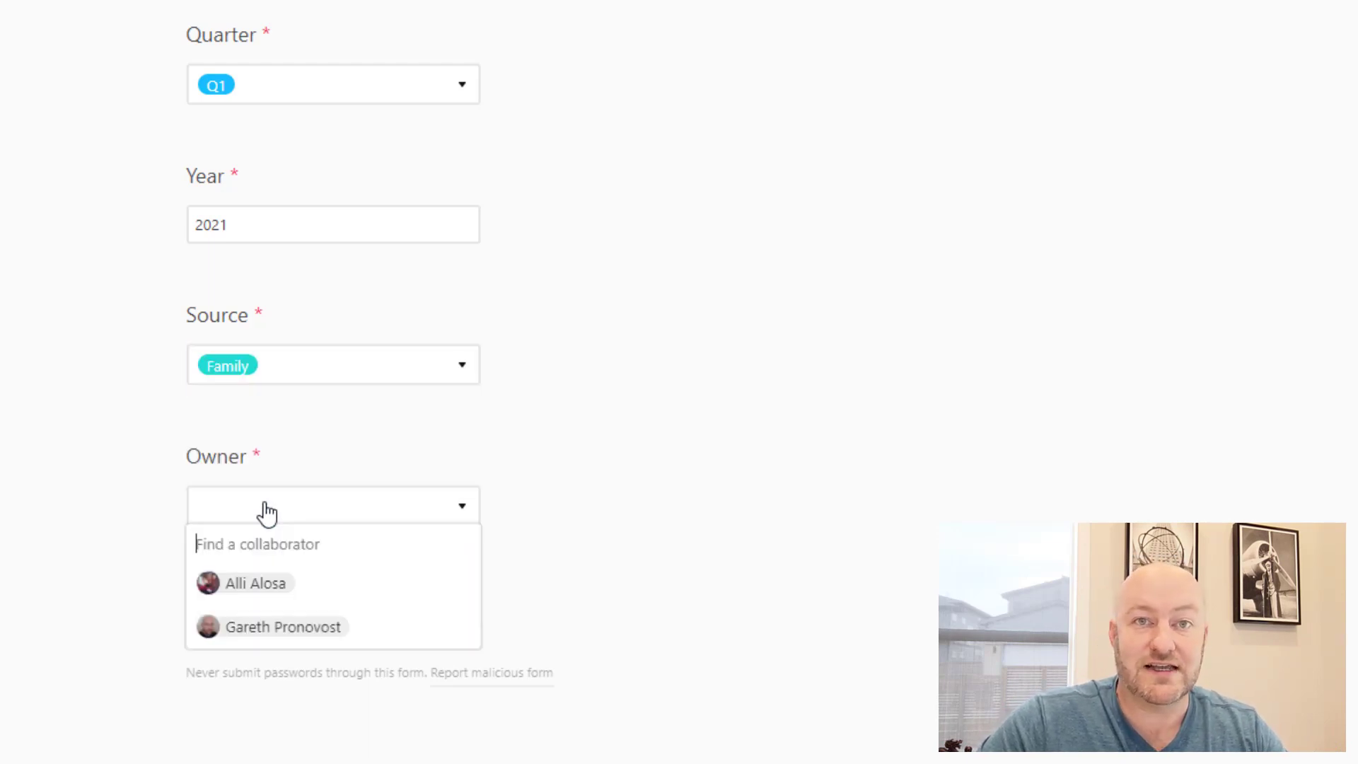
left_click(267, 640)
left_click(58, 510)
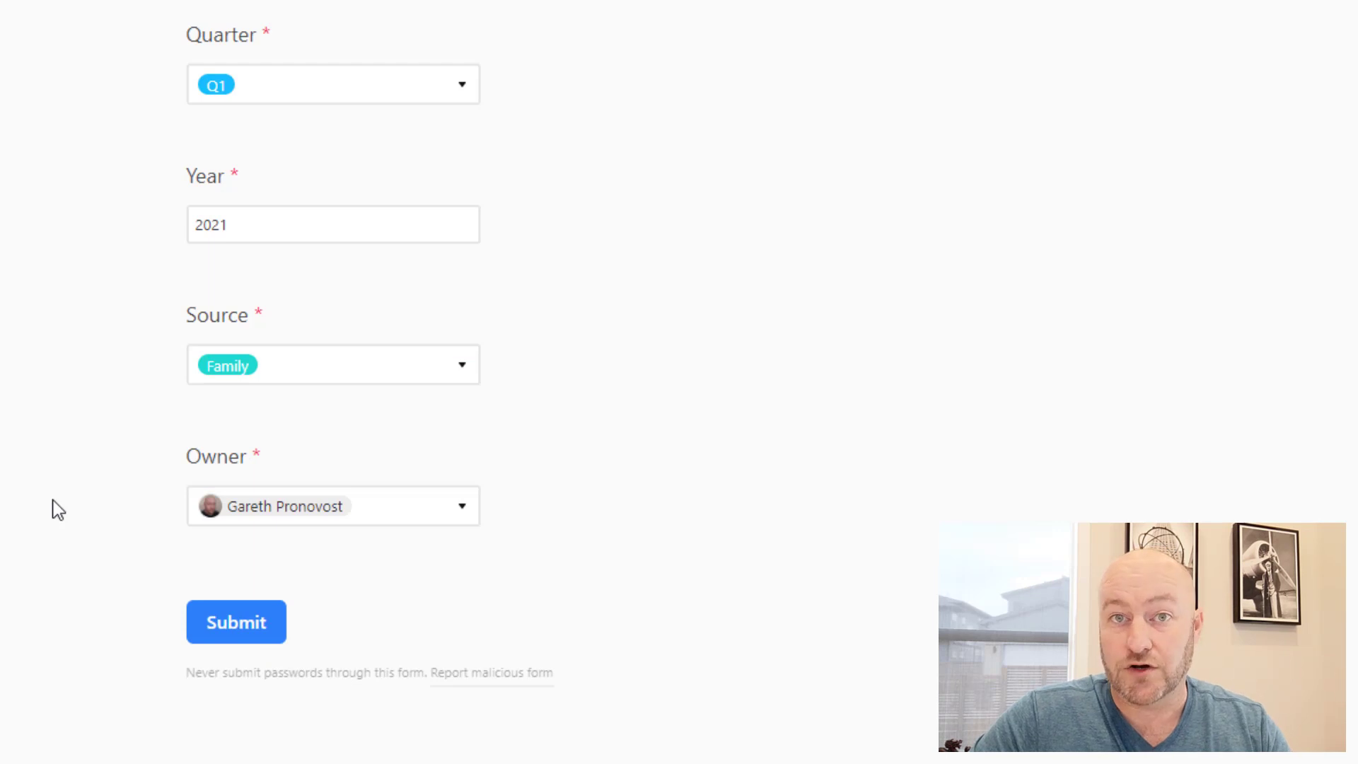
Submit the Lose 10 lbs objective and locate it under 2021 - Q1 in Next Quarter.
left_click(226, 624)
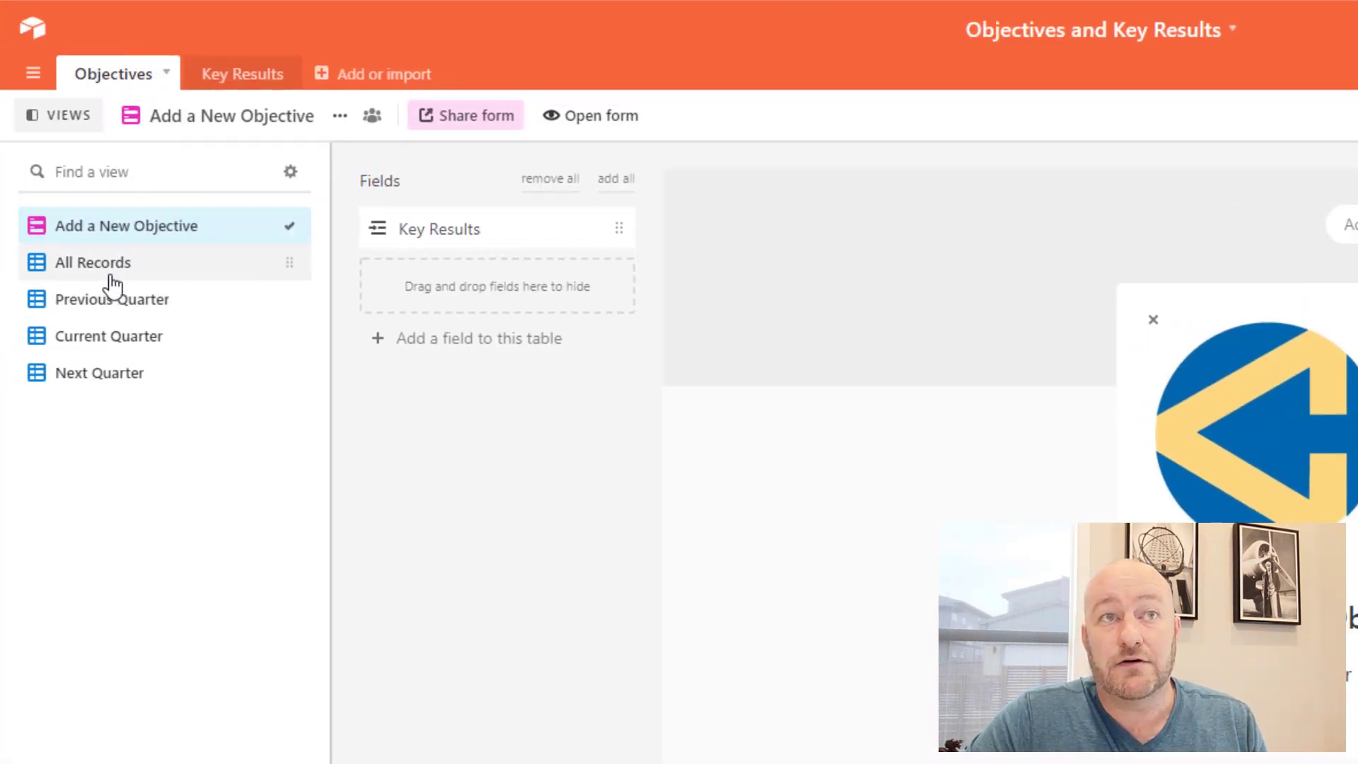
left_click(113, 385)
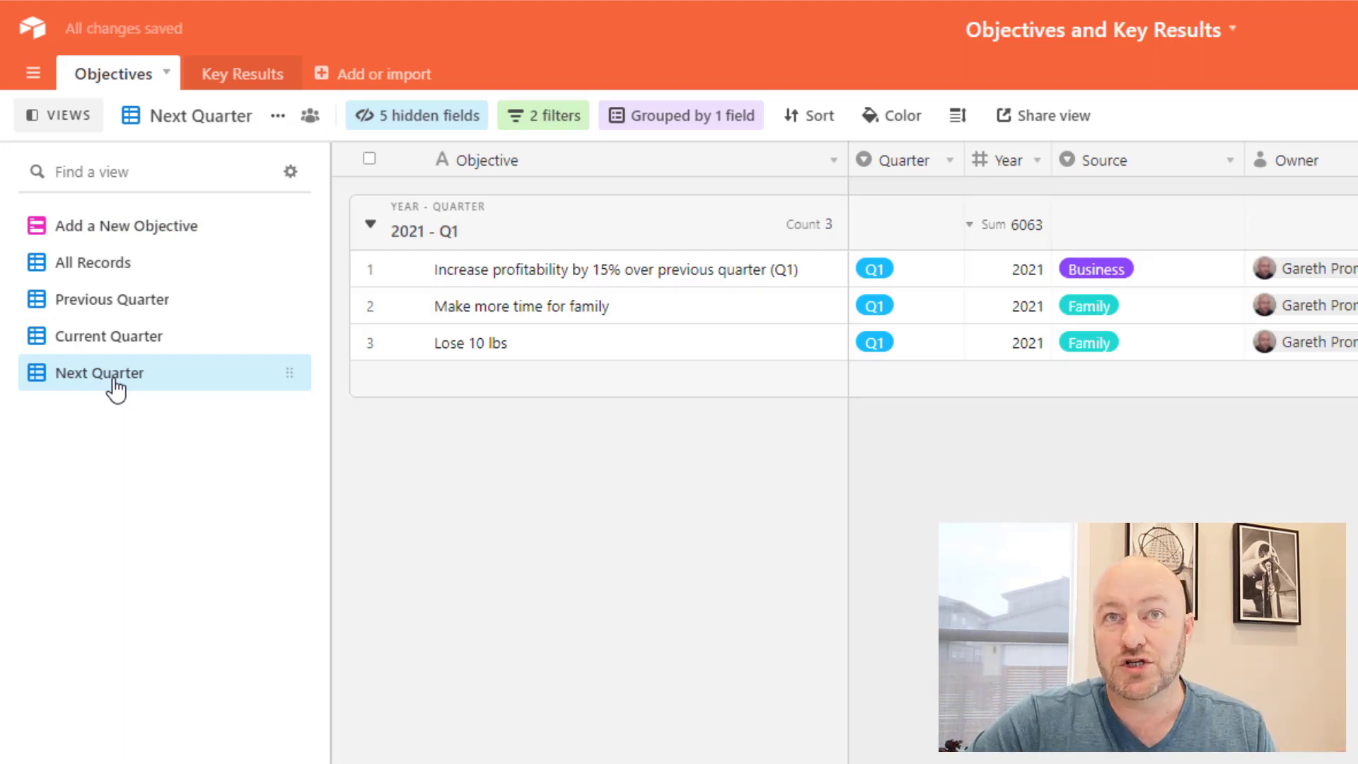
left_click(907, 346)
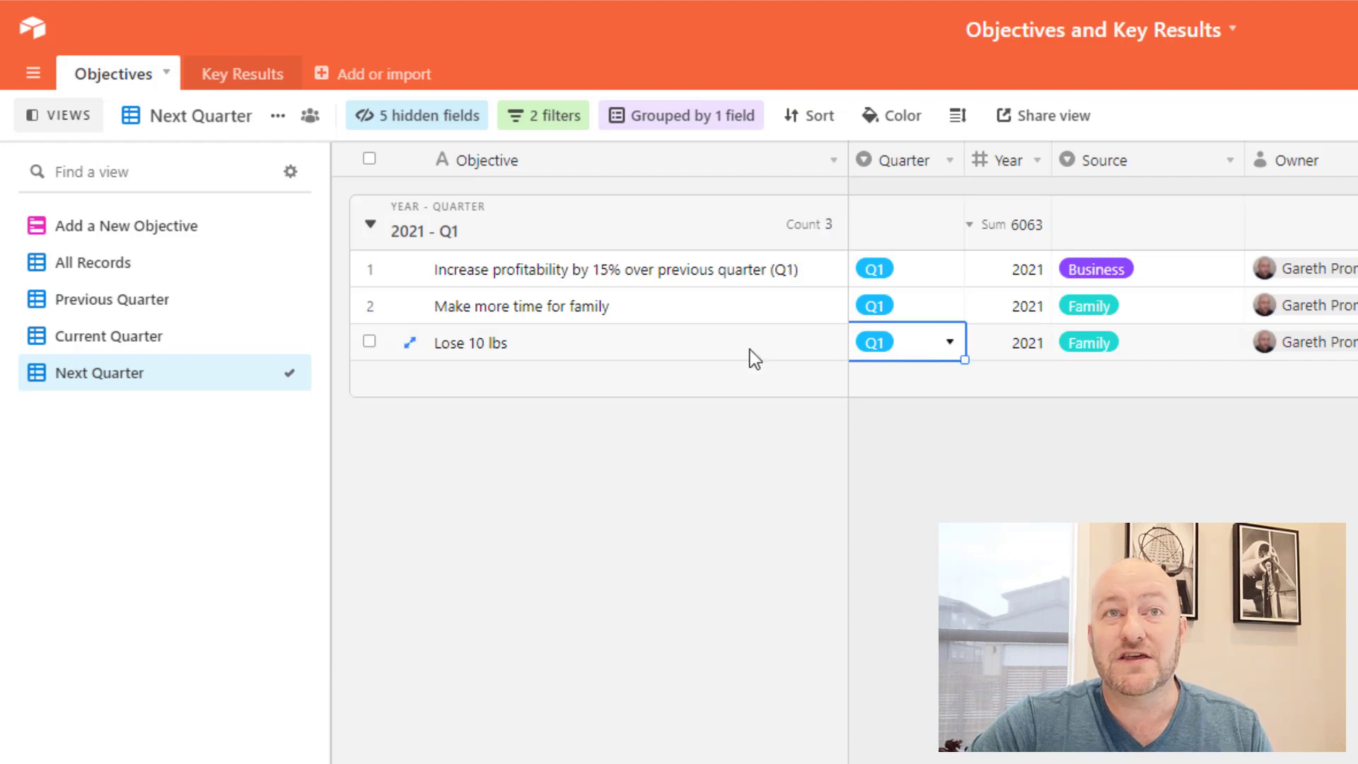
left_click(508, 346)
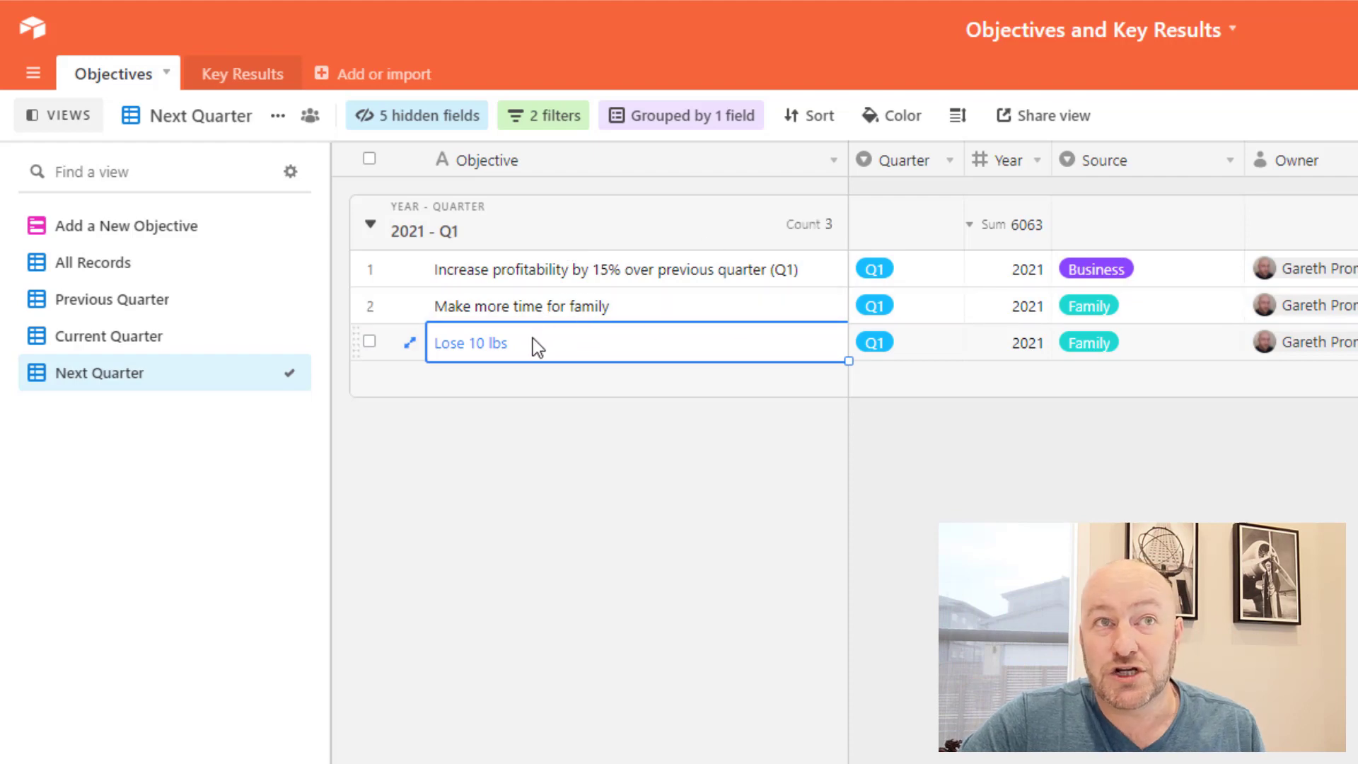
Open the Key Results table, look over its key results, then switch to the Add a New Key Result form.
left_click(253, 90)
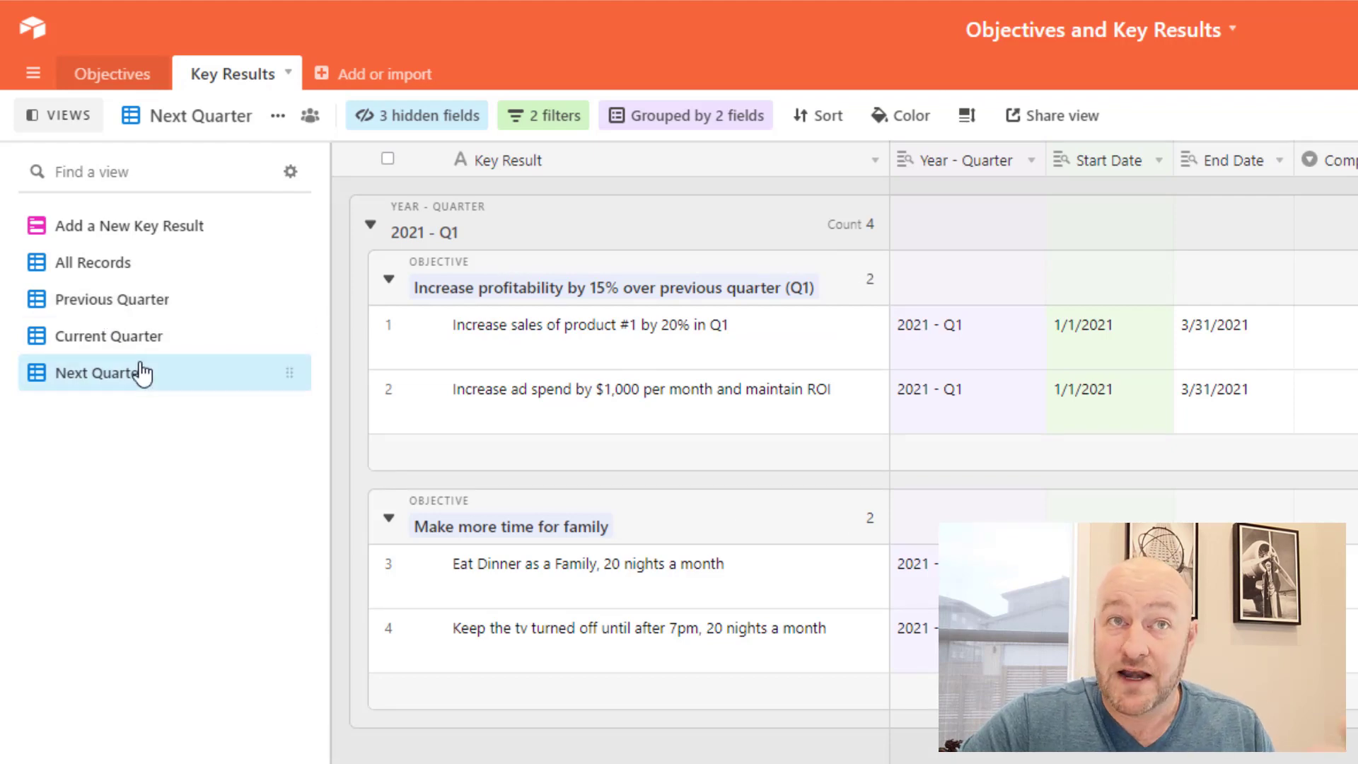
left_click(596, 334)
left_click(601, 408)
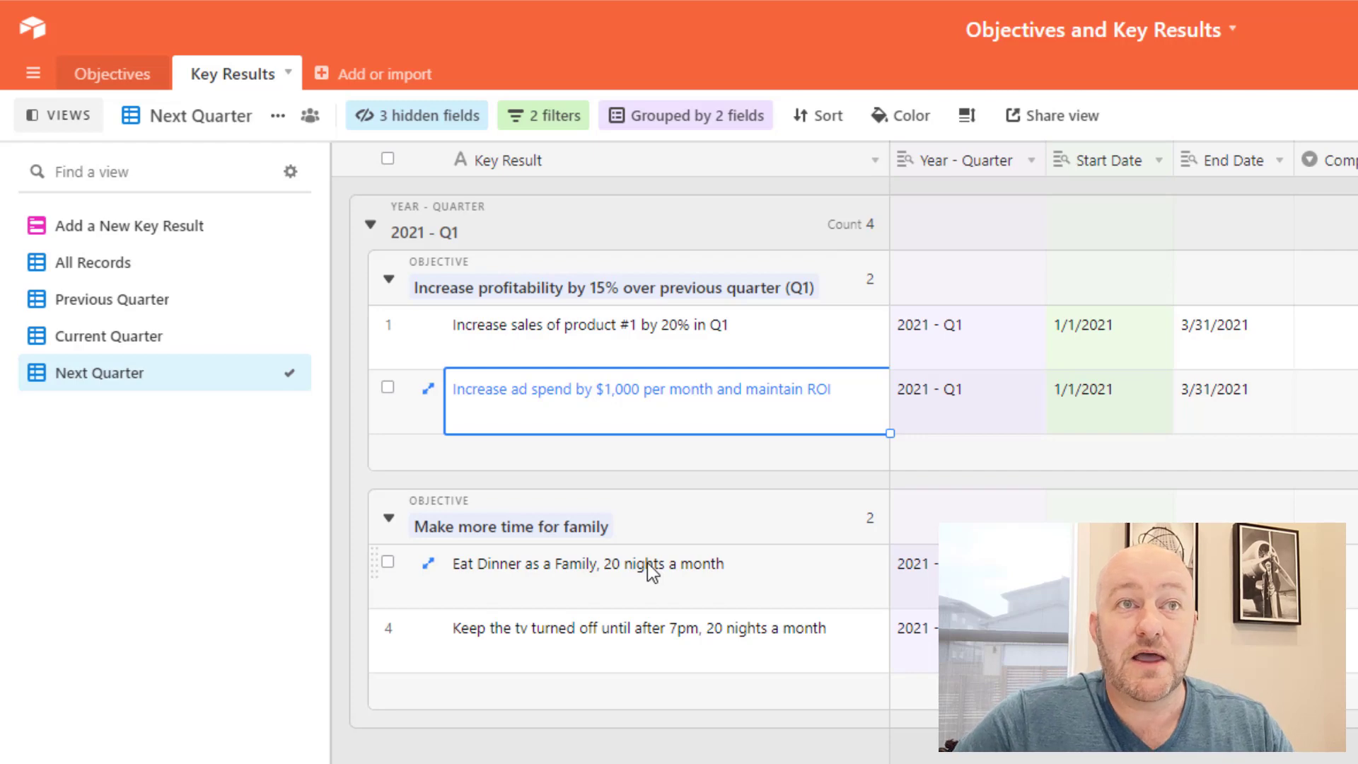
left_click(123, 228)
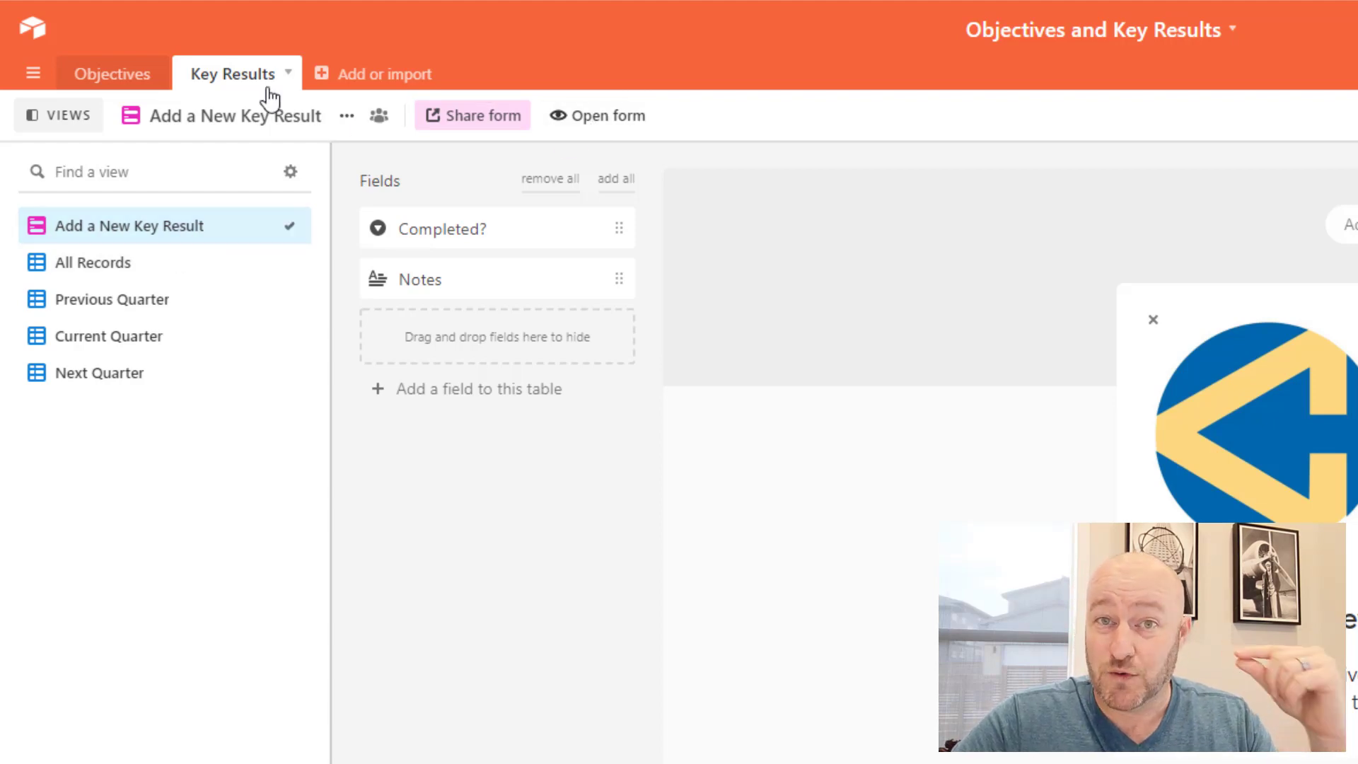
Open the Add a New Key Result form in its own browser tab, ready for input.
left_click(589, 116)
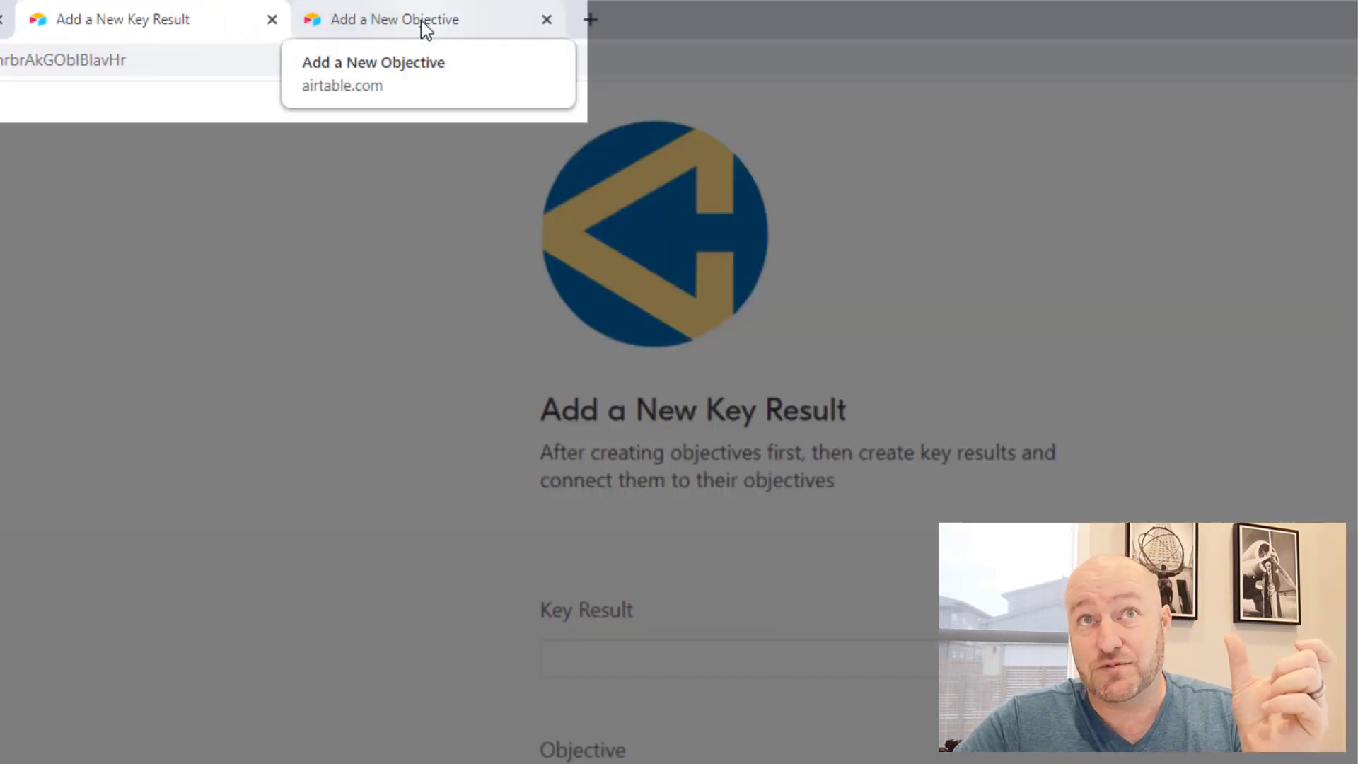
left_click(421, 20)
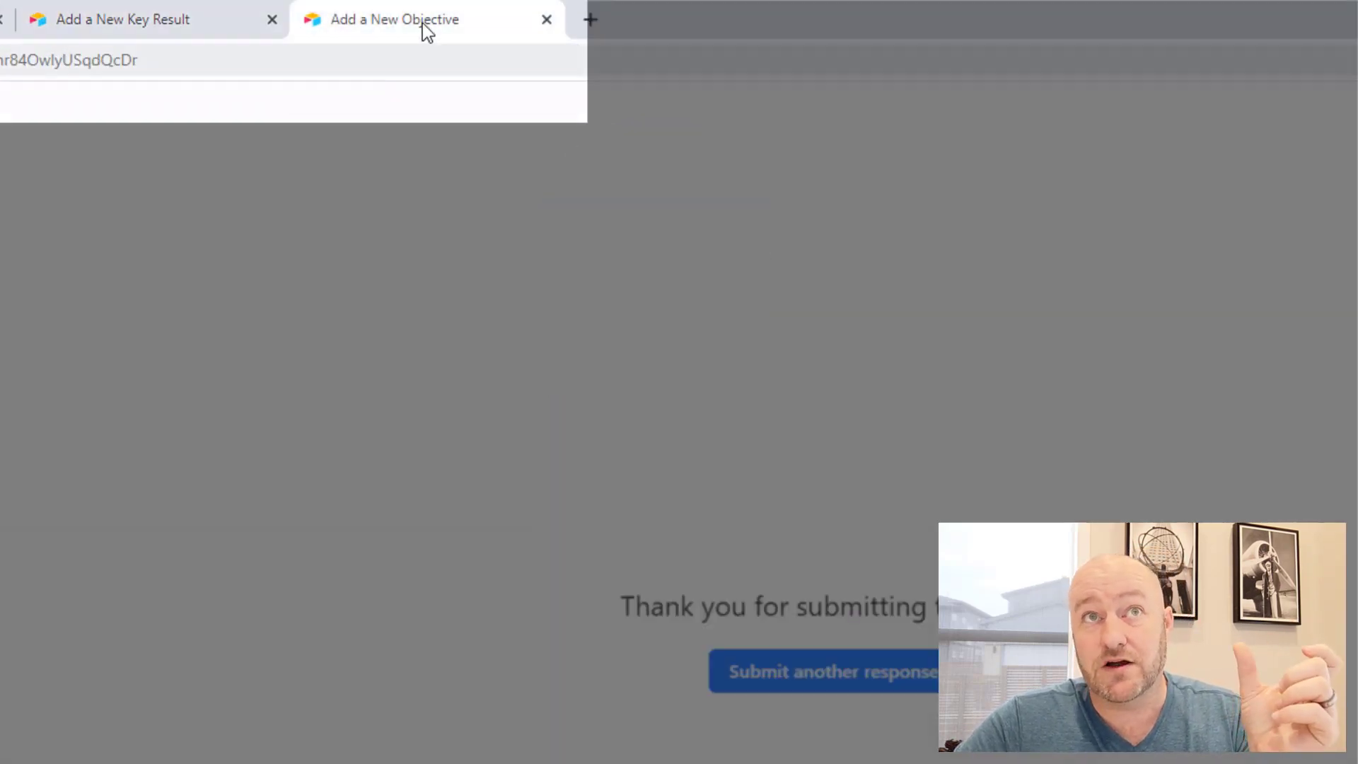
left_click(130, 21)
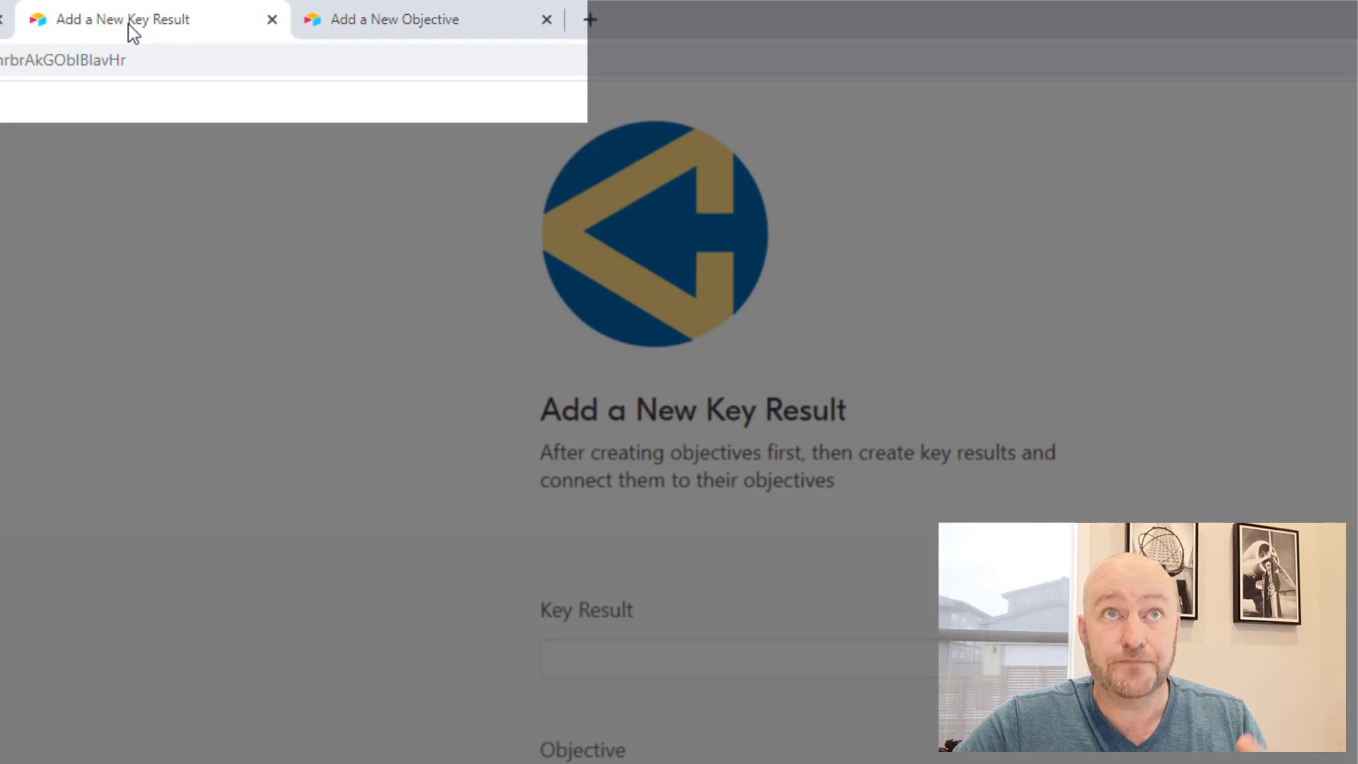
left_click(691, 661)
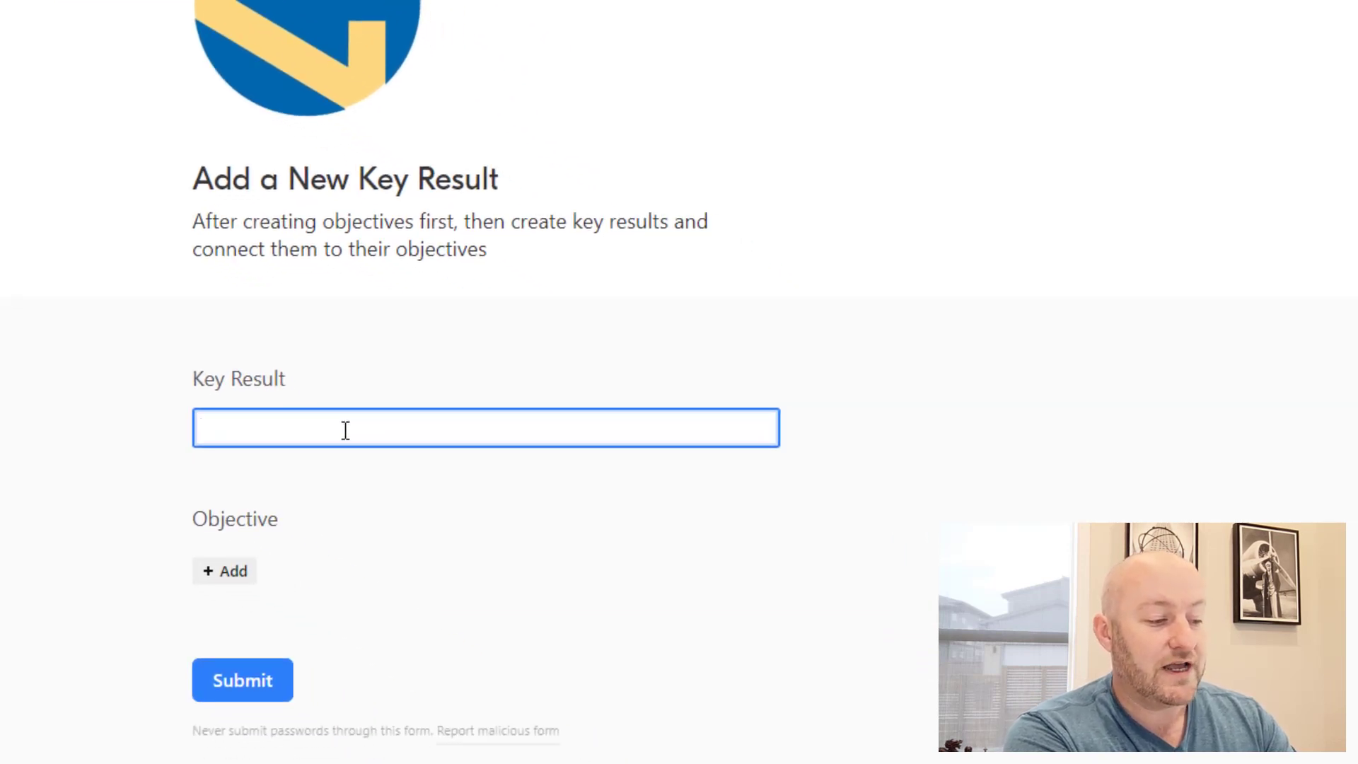
Submit 'Conditioning Exercise for 30 minutes a day, 15 days per month', linked to objective Lose 10 lbs.
left_click(345, 430)
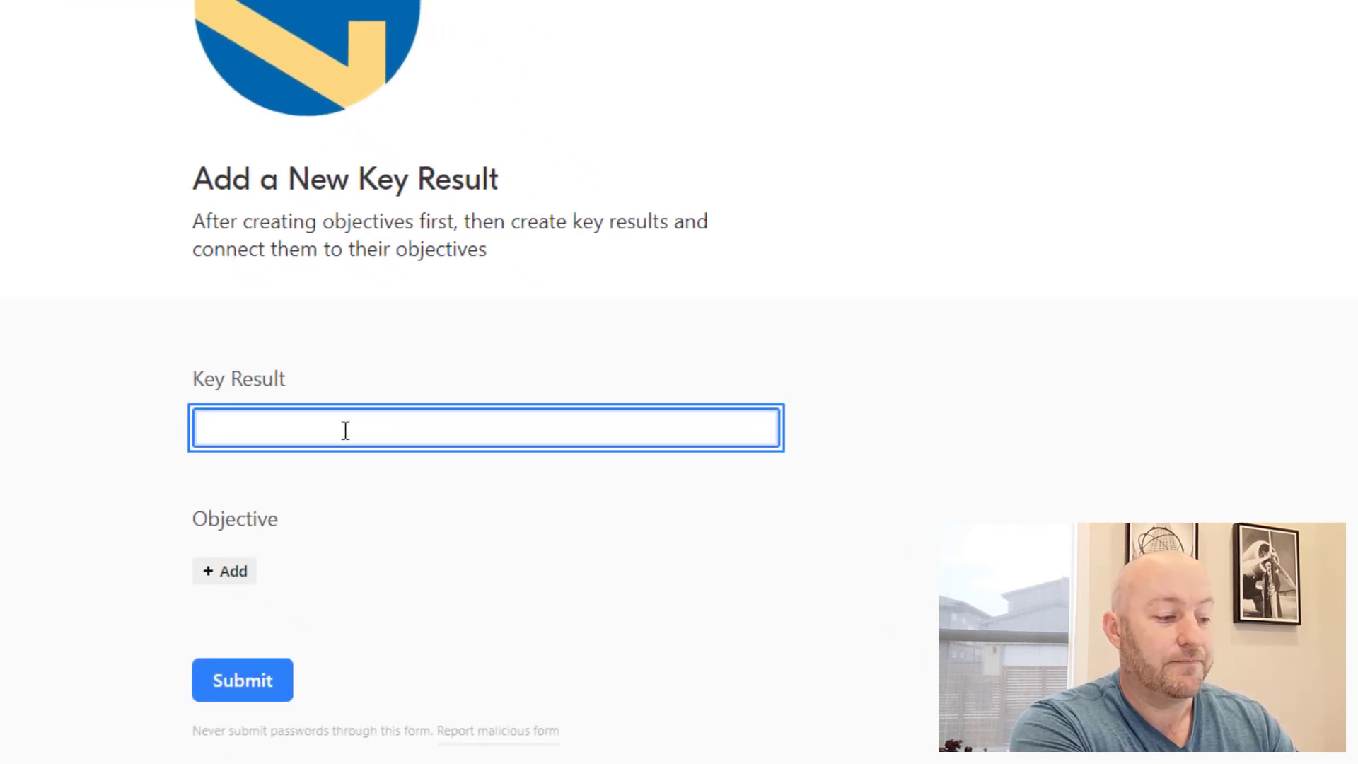
type("Condit")
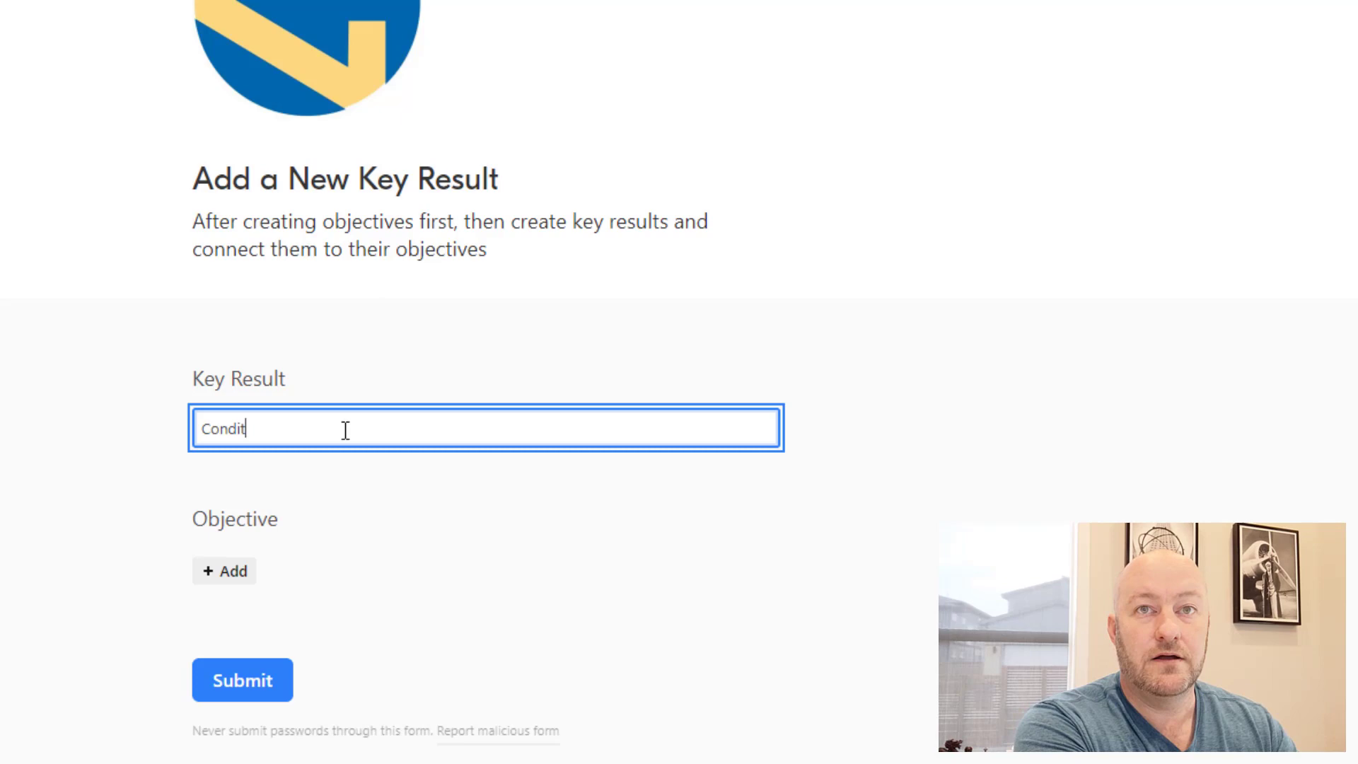
type("ioning E")
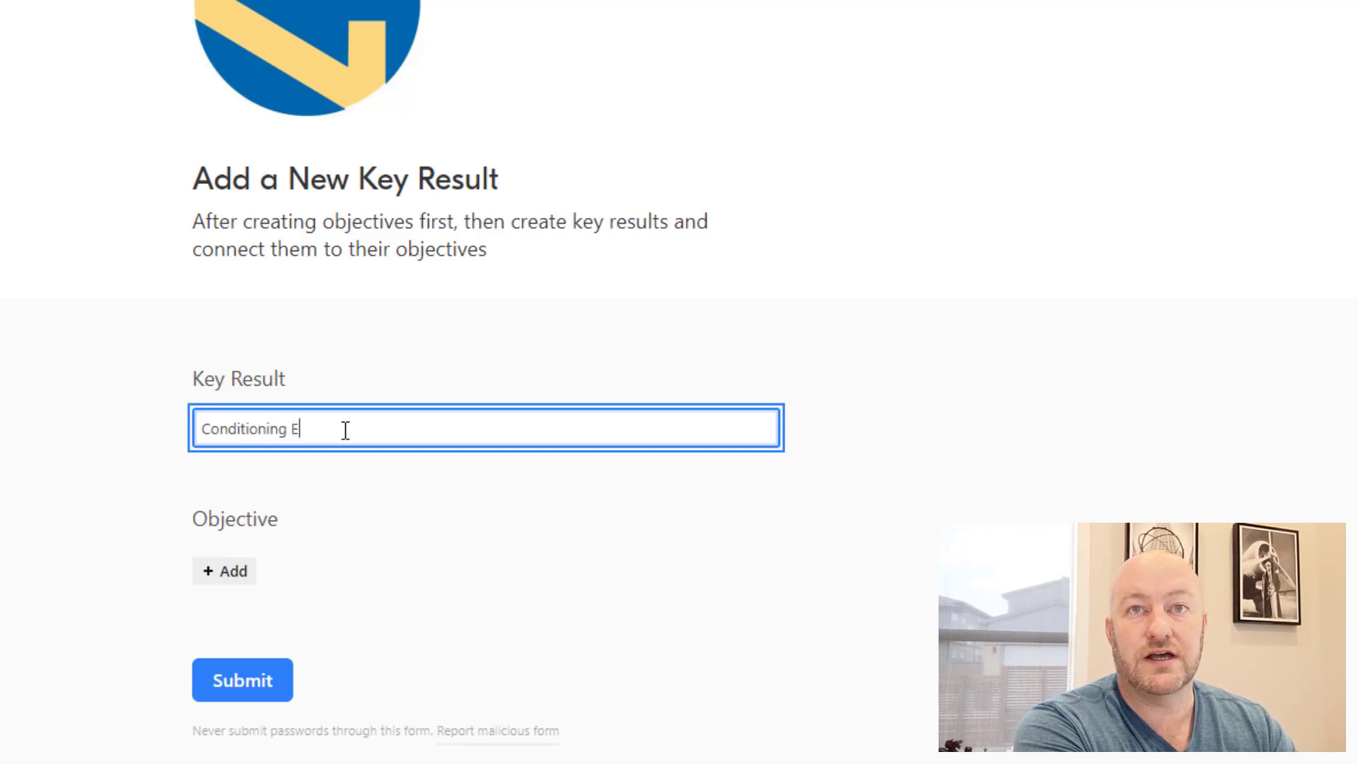
type("xercise")
key("BackSpace")
type("se fo")
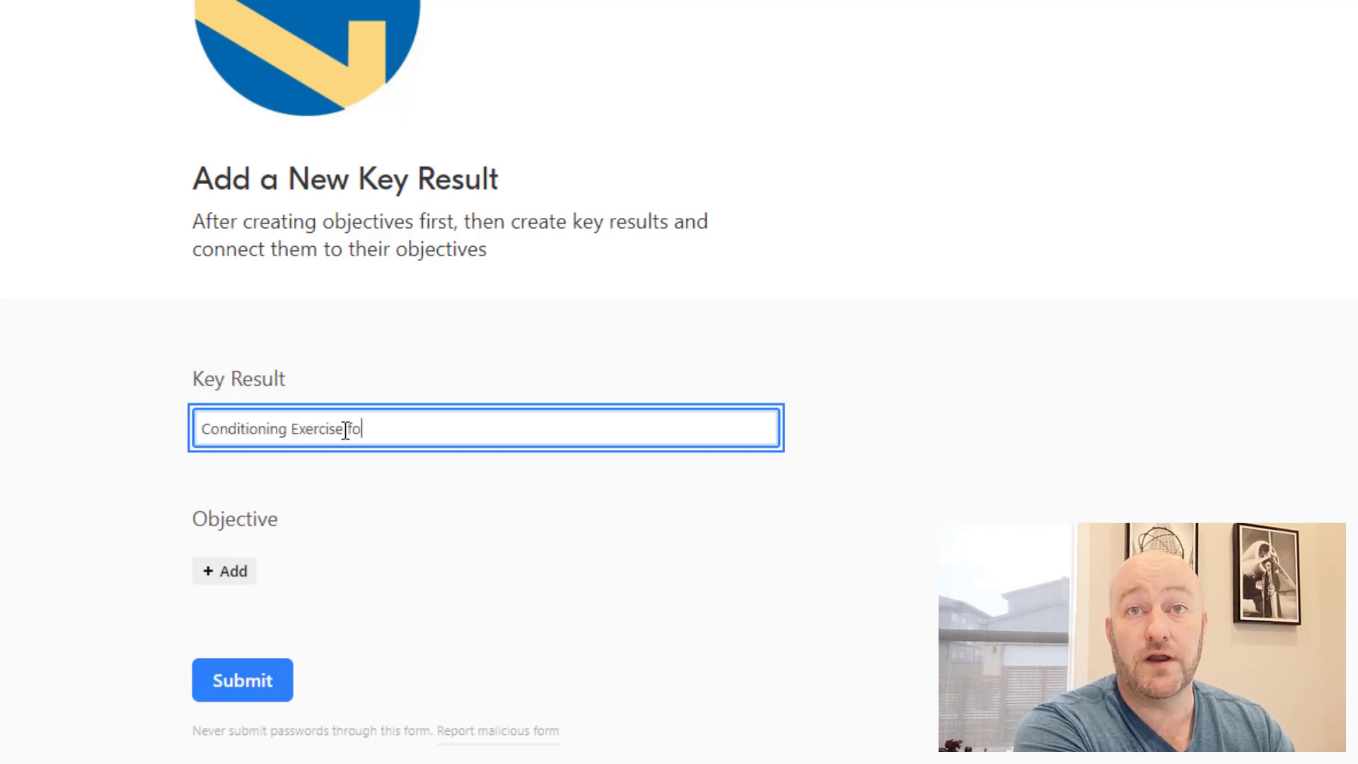
type("r 30 minutes ")
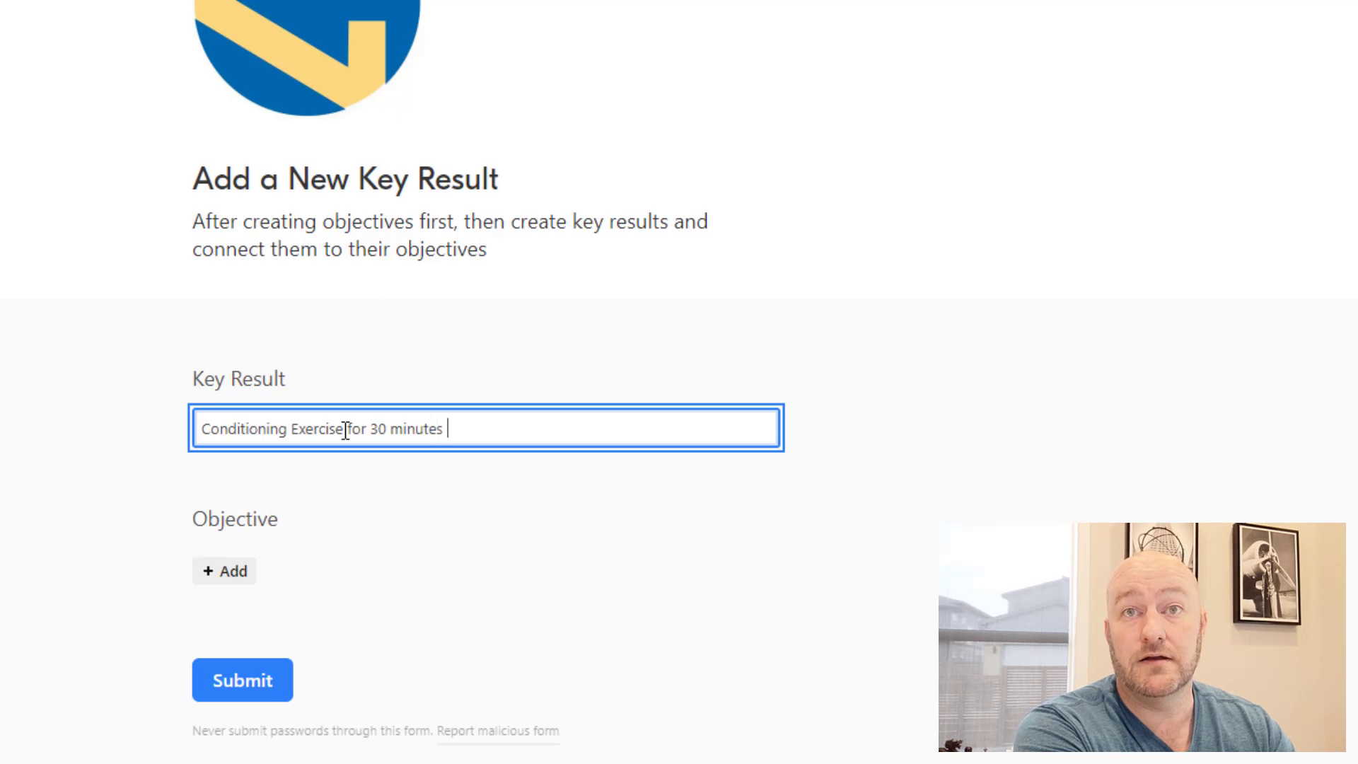
type("a day,")
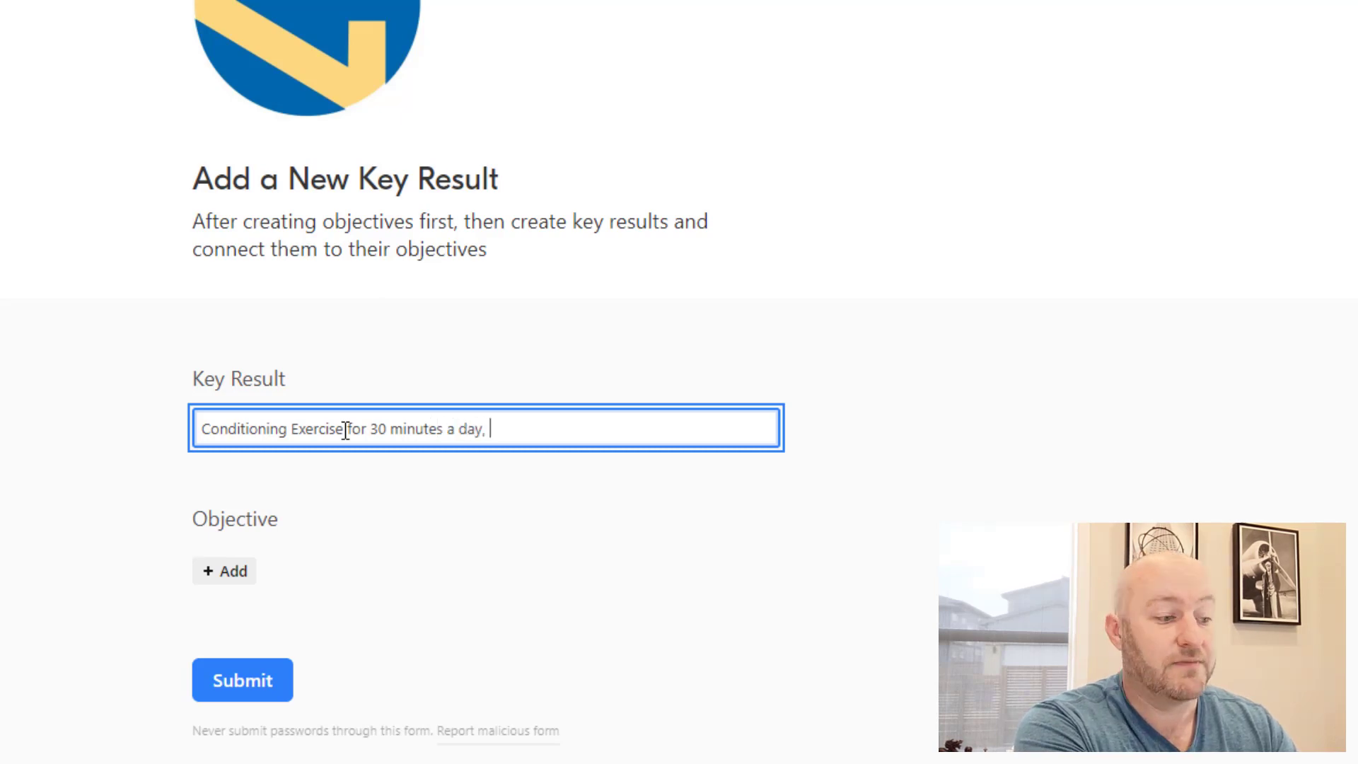
type(" 15 day")
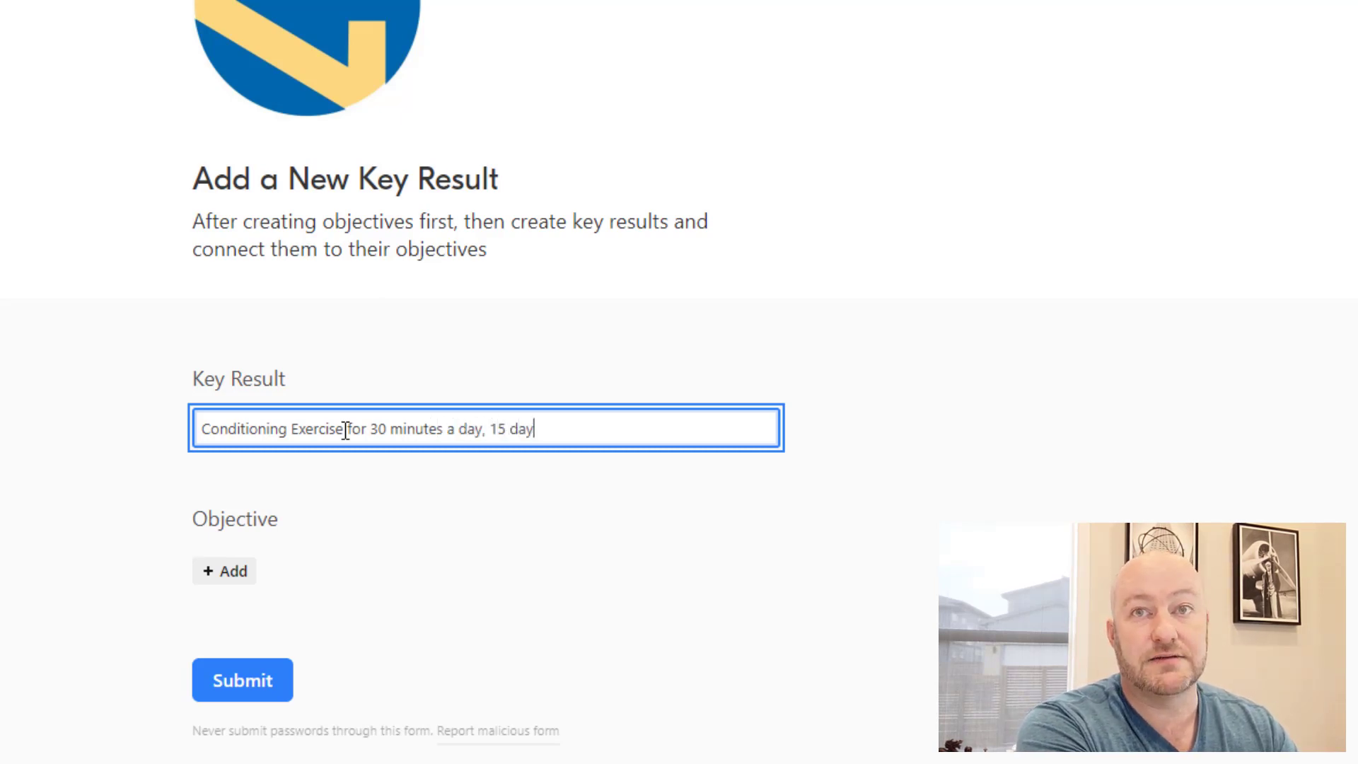
type("s a")
type("er month")
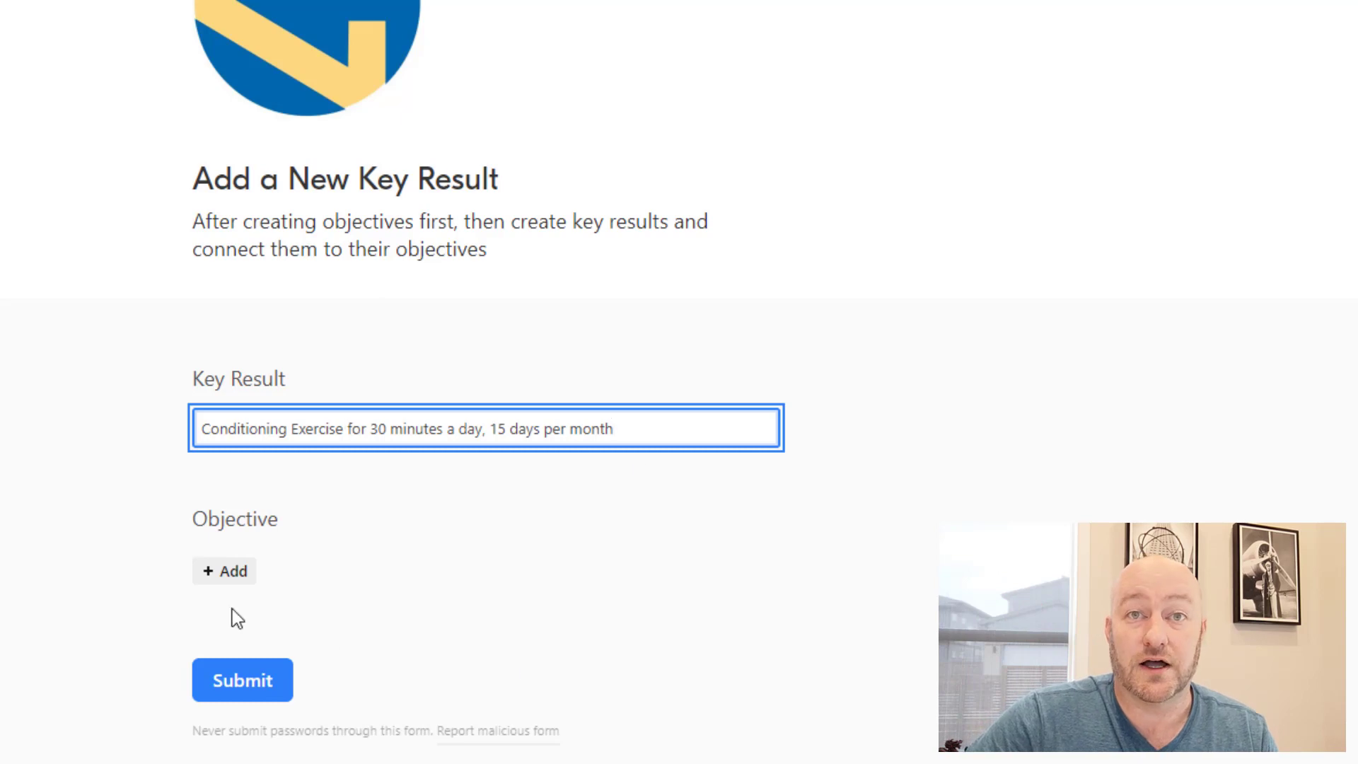
left_click(234, 572)
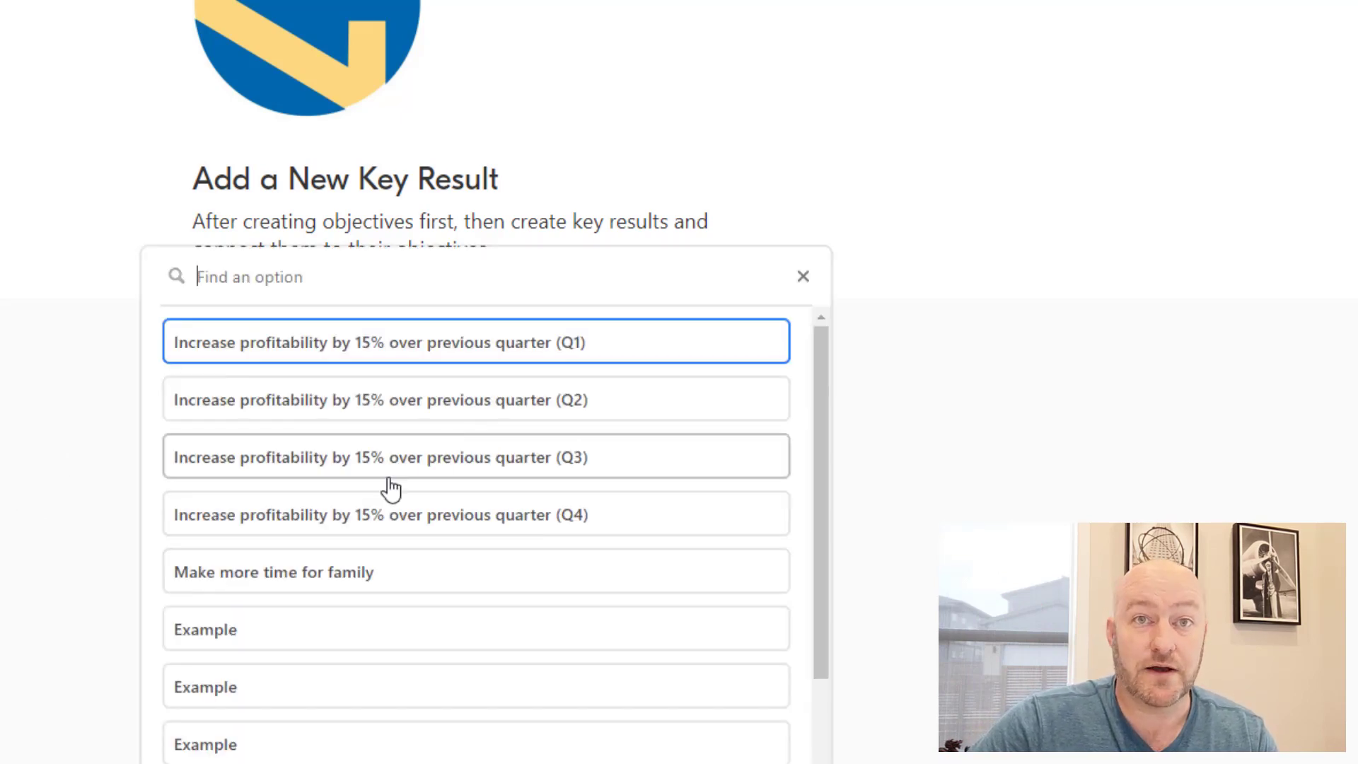
scroll(388, 485, "down", 2)
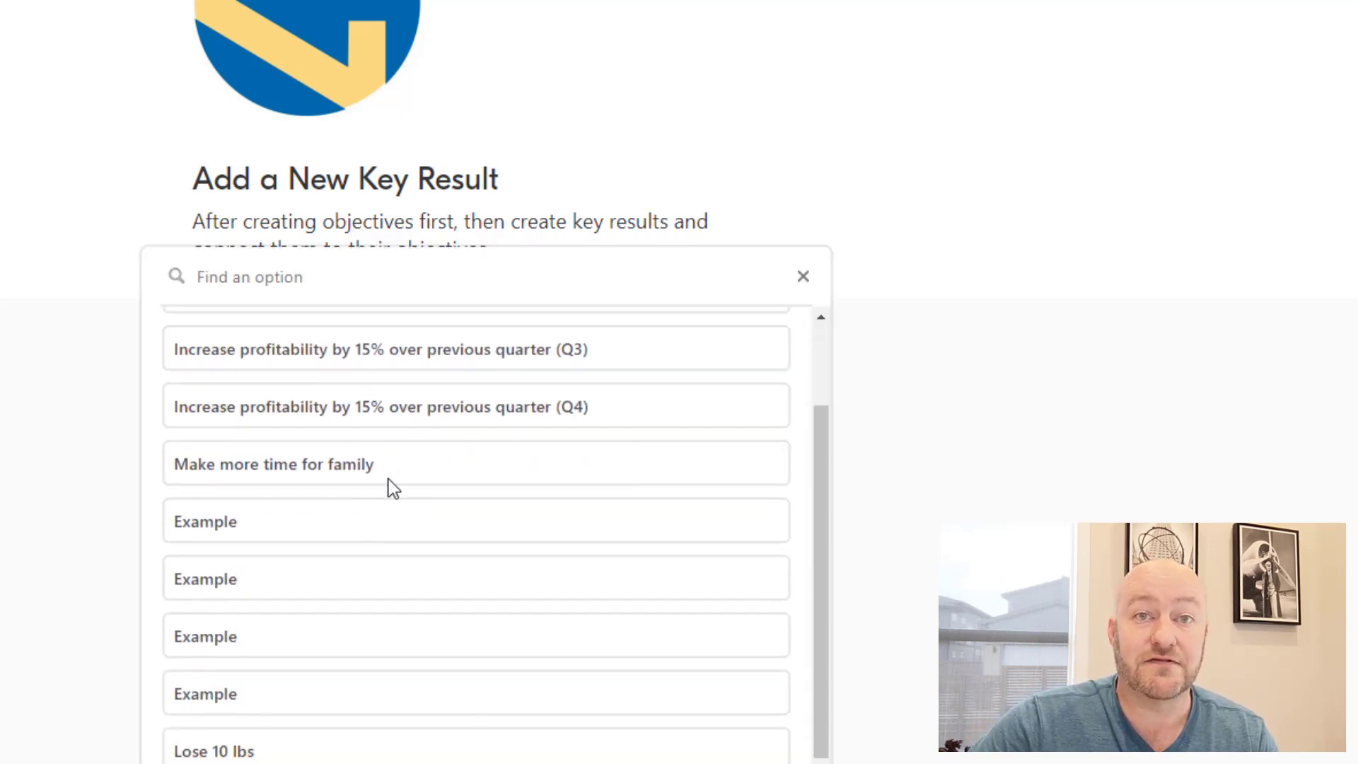
left_click(245, 745)
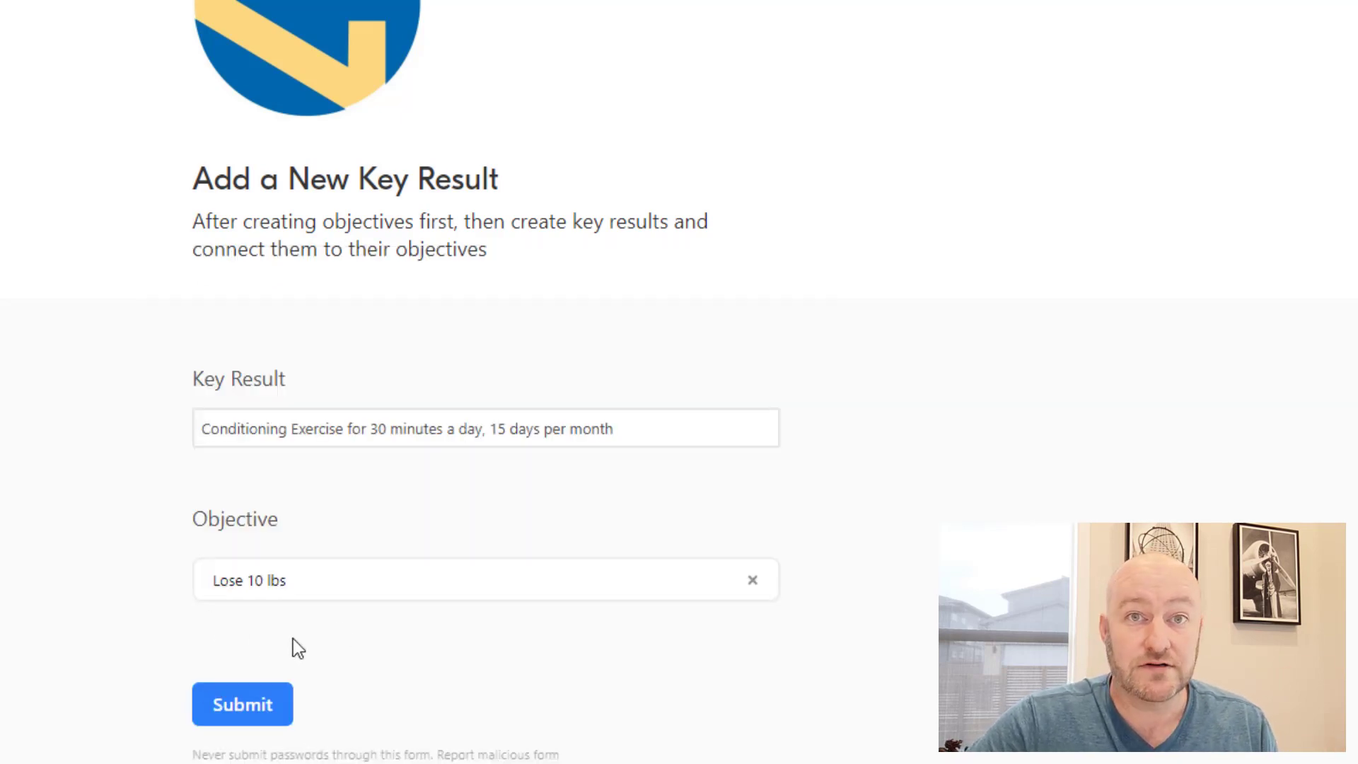
left_click(252, 714)
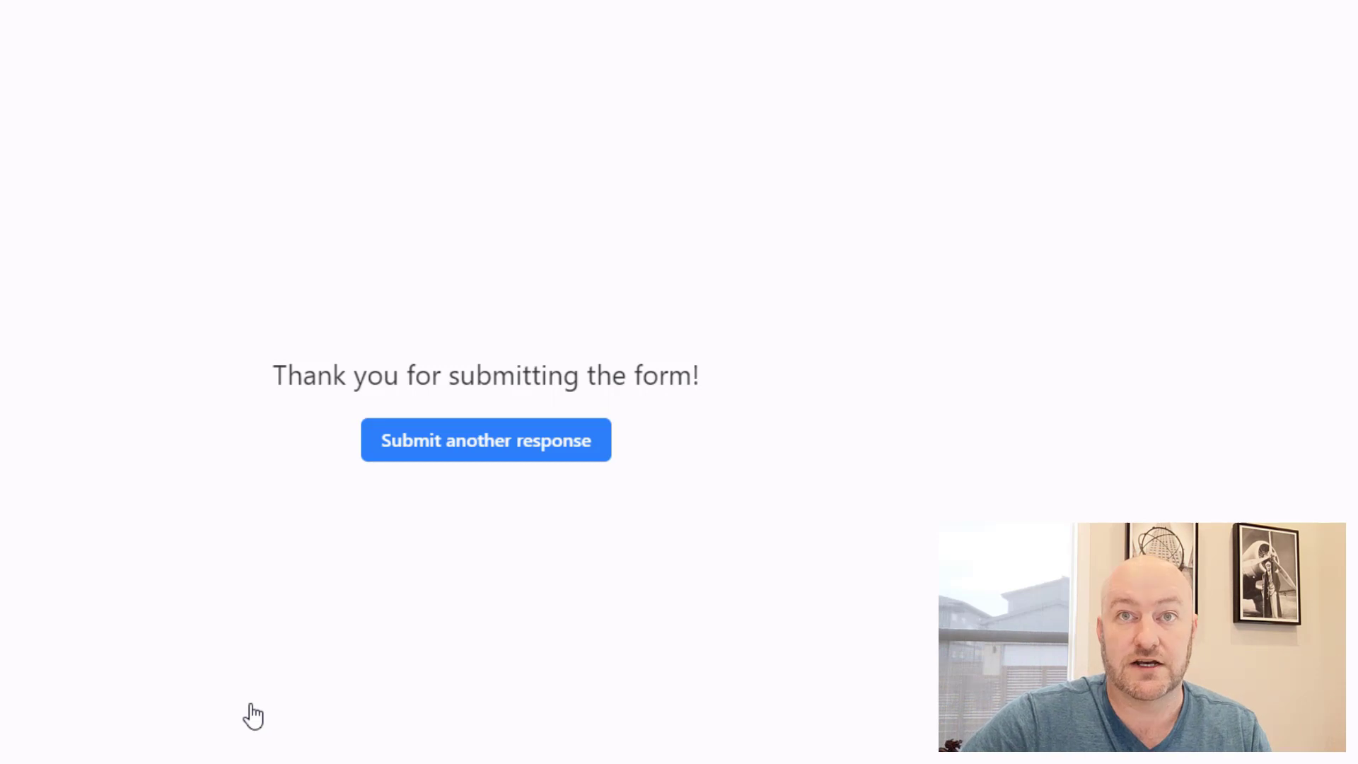
Start a new response and submit 'Eat less meat - 4 times per month' linked to Lose 10 lbs.
left_click(506, 447)
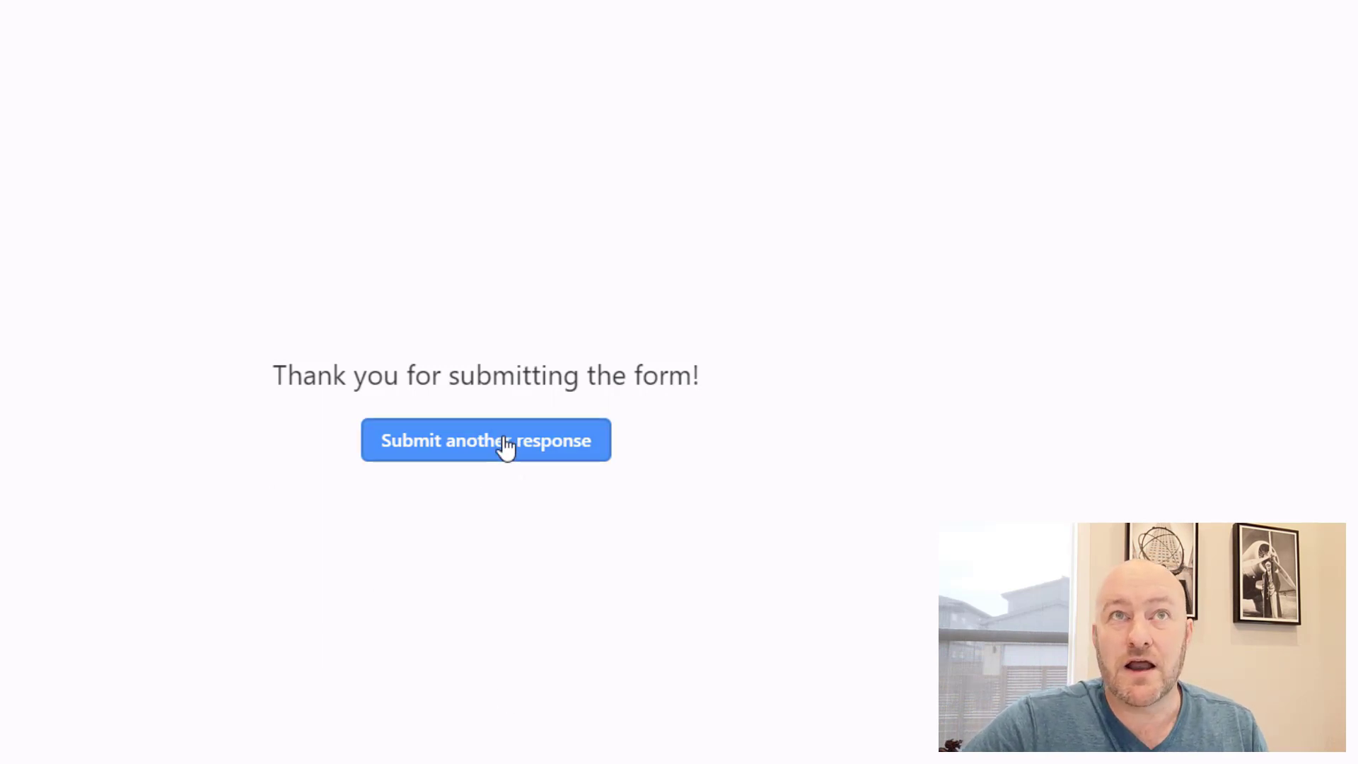
left_click(372, 424)
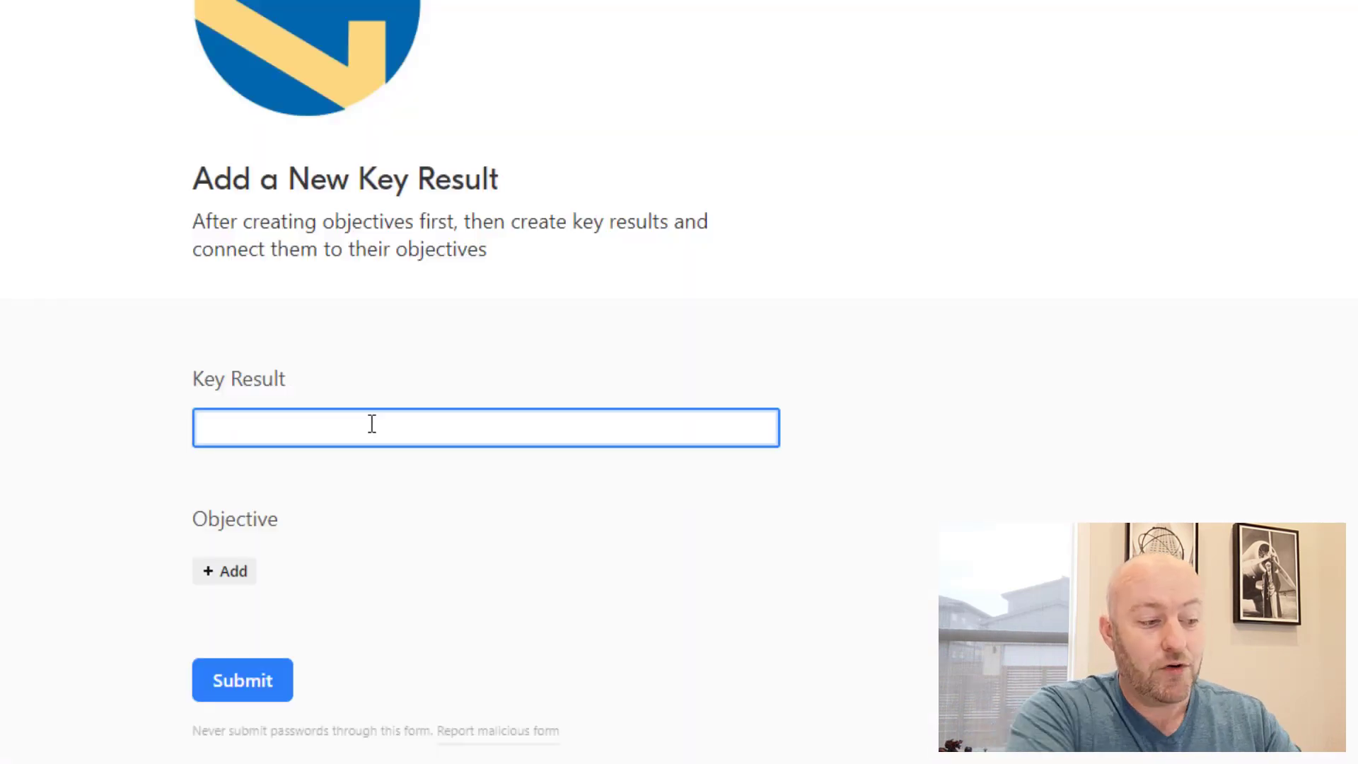
left_click(372, 425)
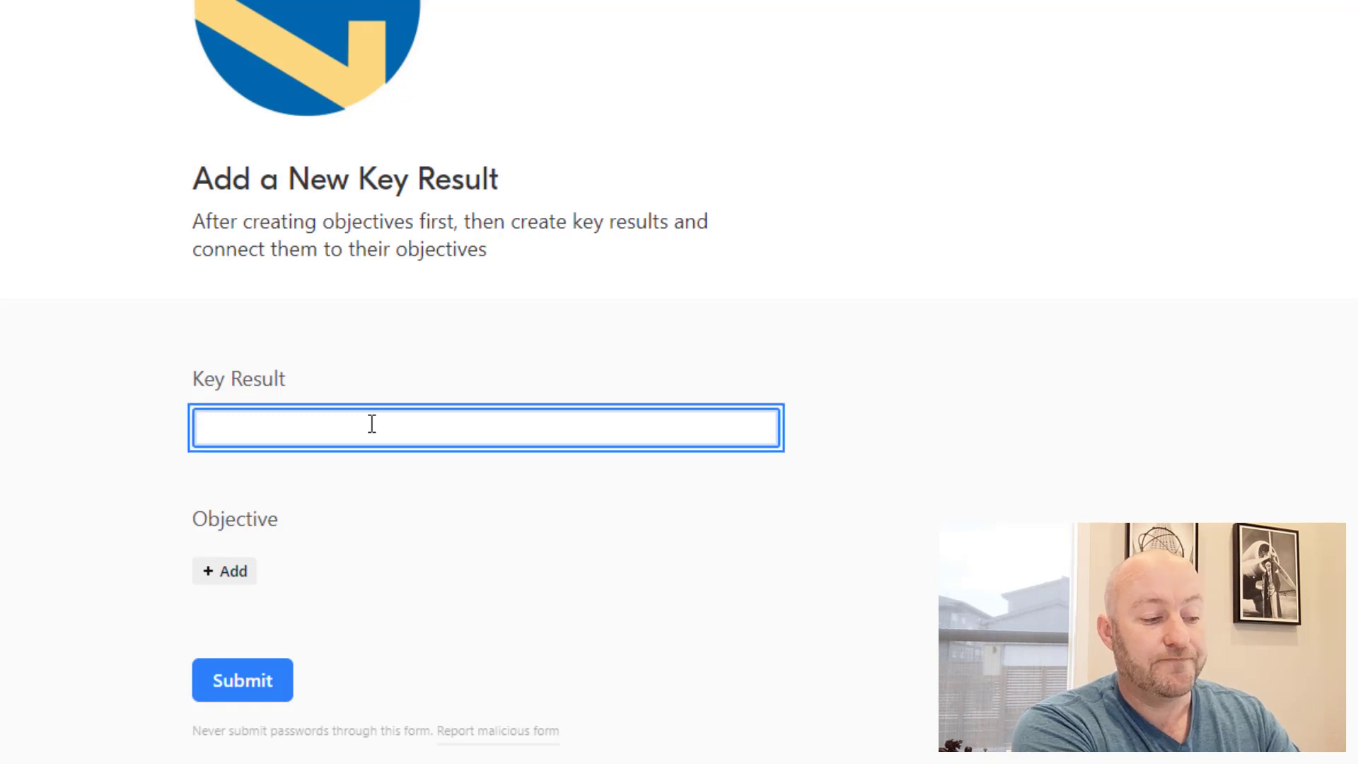
type("Eat")
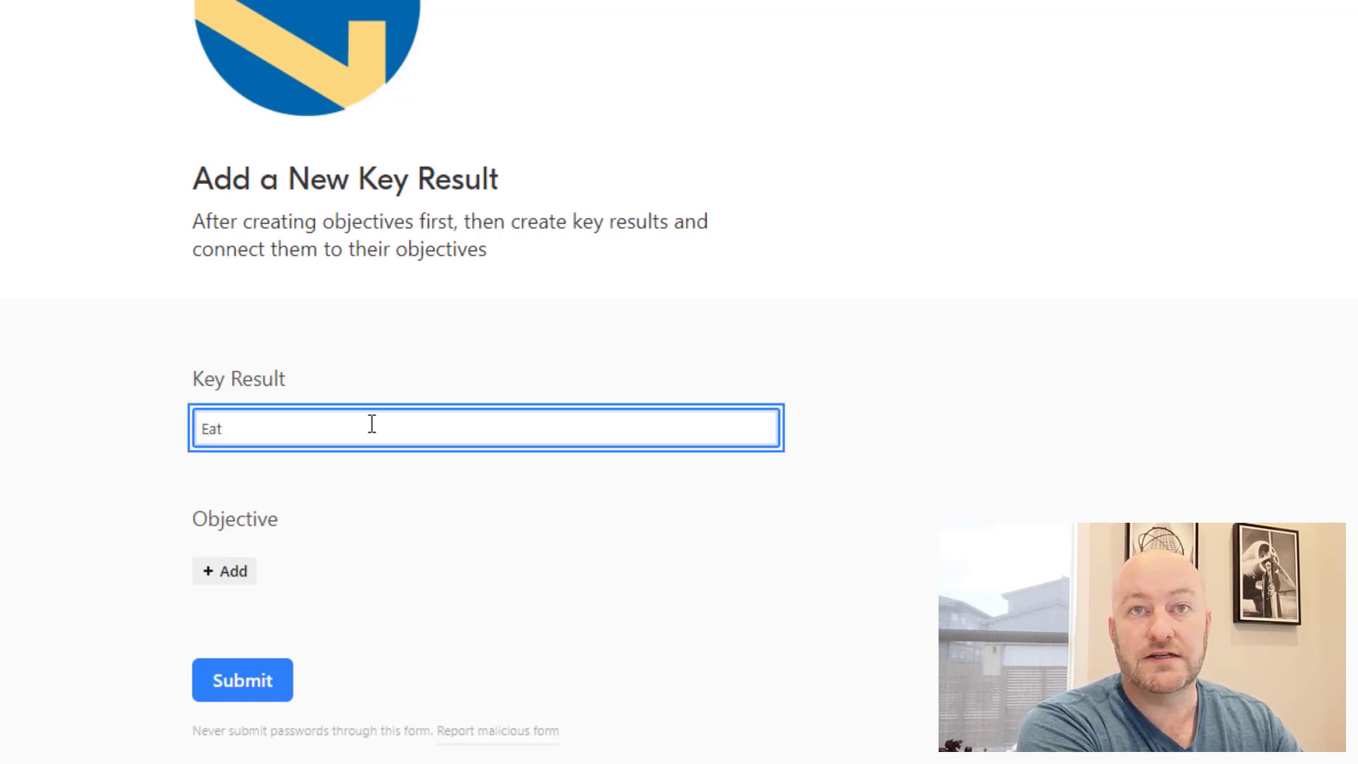
type(" less meat -")
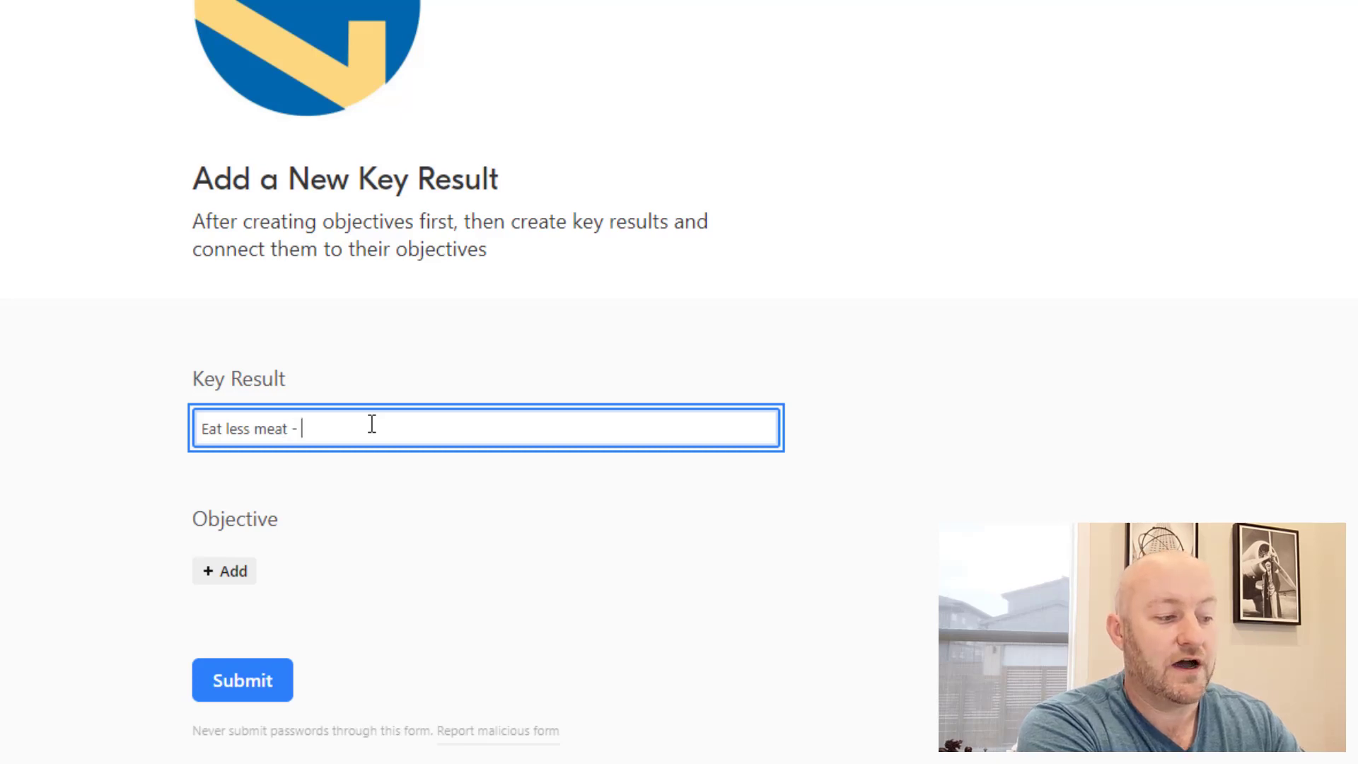
type(" 4 times per month")
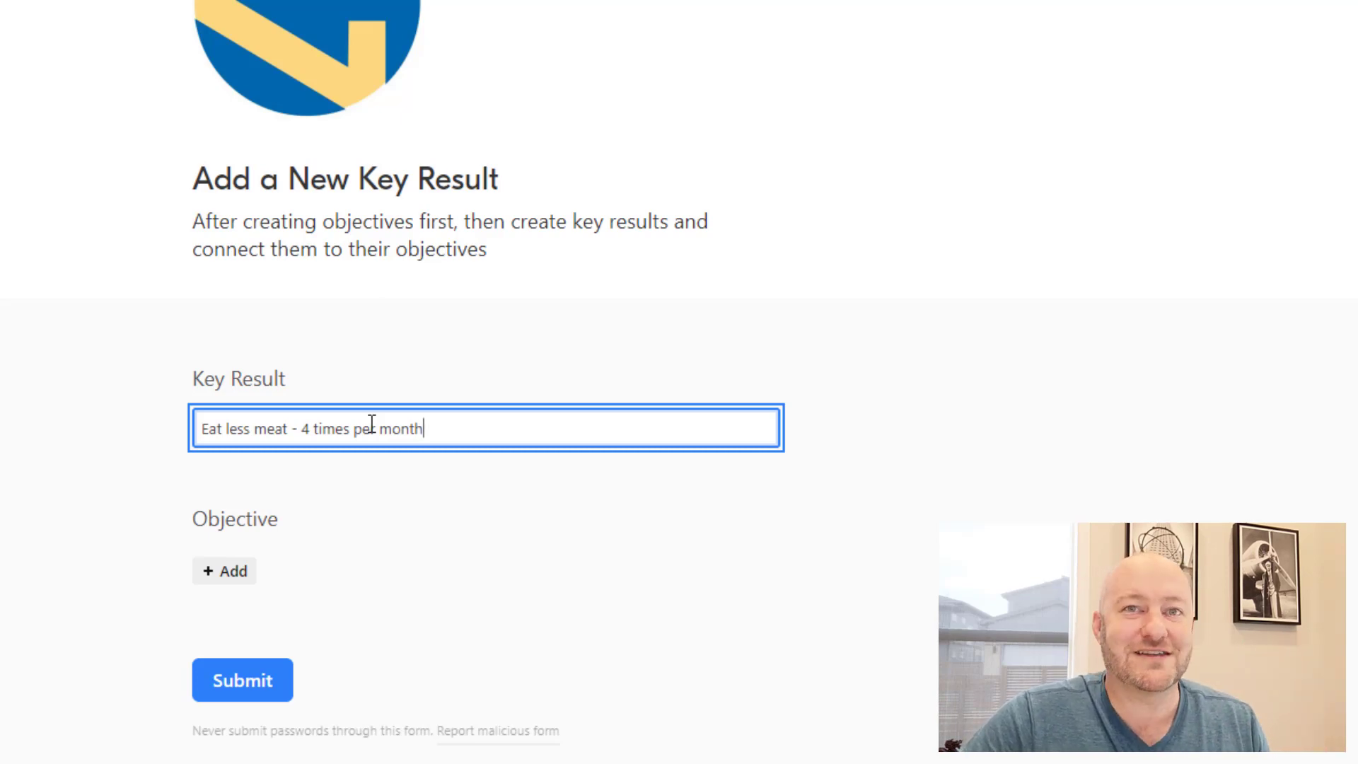
left_click(227, 573)
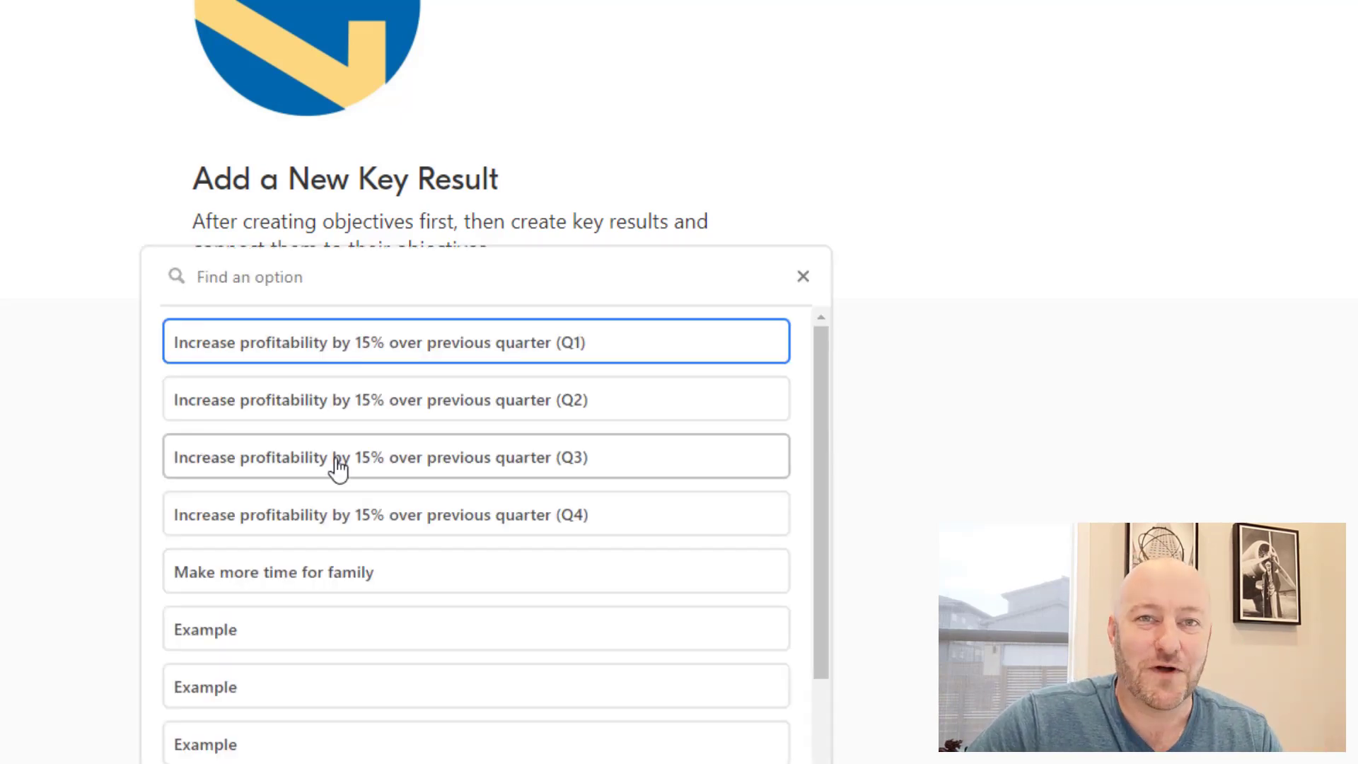
scroll(315, 538, "down", 2)
left_click(255, 744)
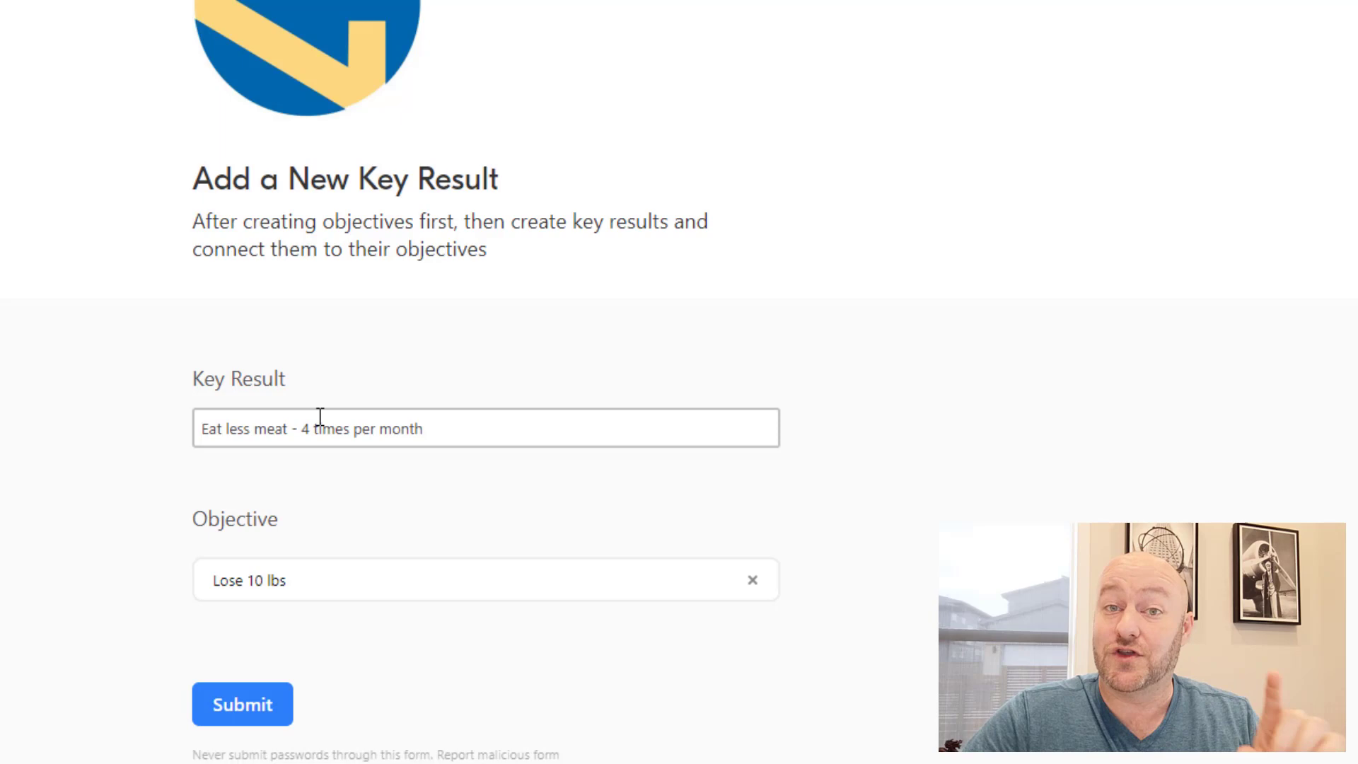
left_click(228, 718)
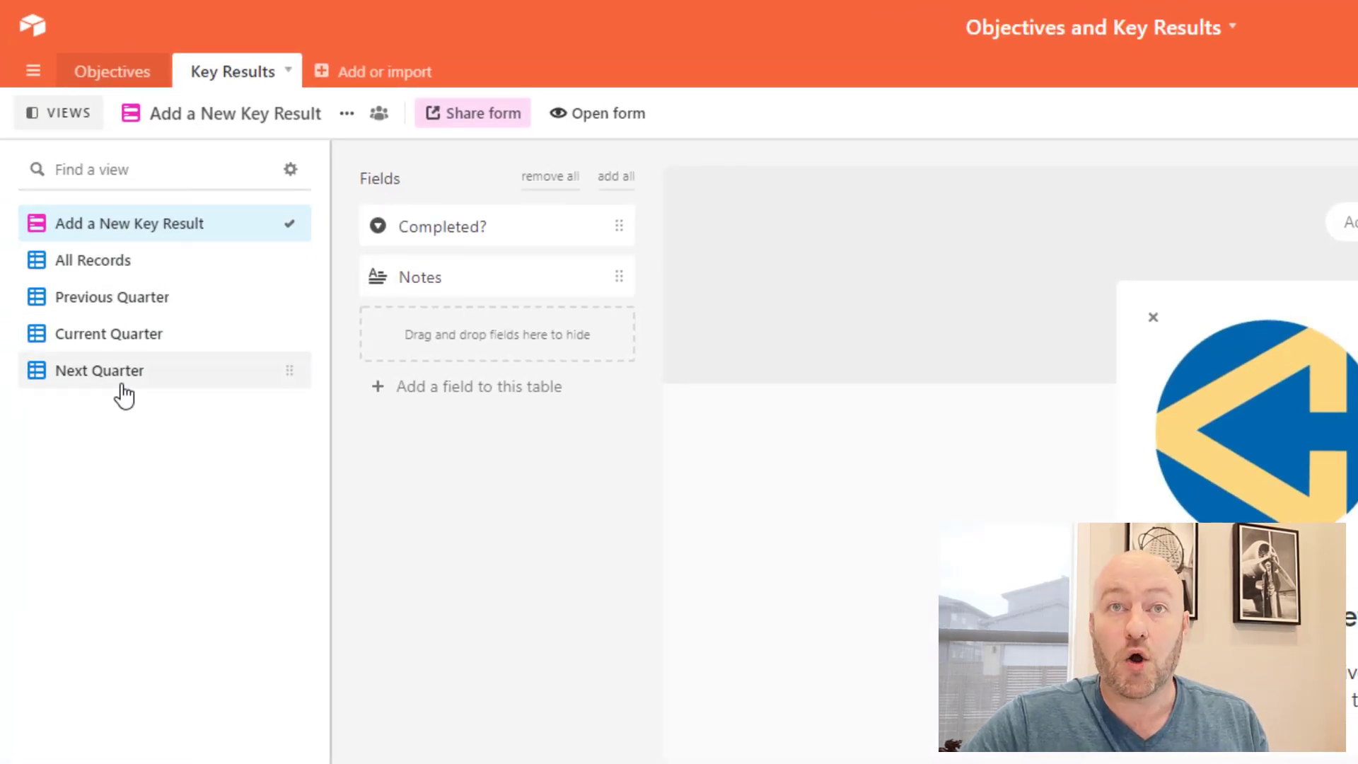
Open the Key Results Next Quarter view and look over the Eat Dinner and Conditioning Exercise rows.
left_click(125, 396)
scroll(661, 600, "down", 1)
left_click(688, 729)
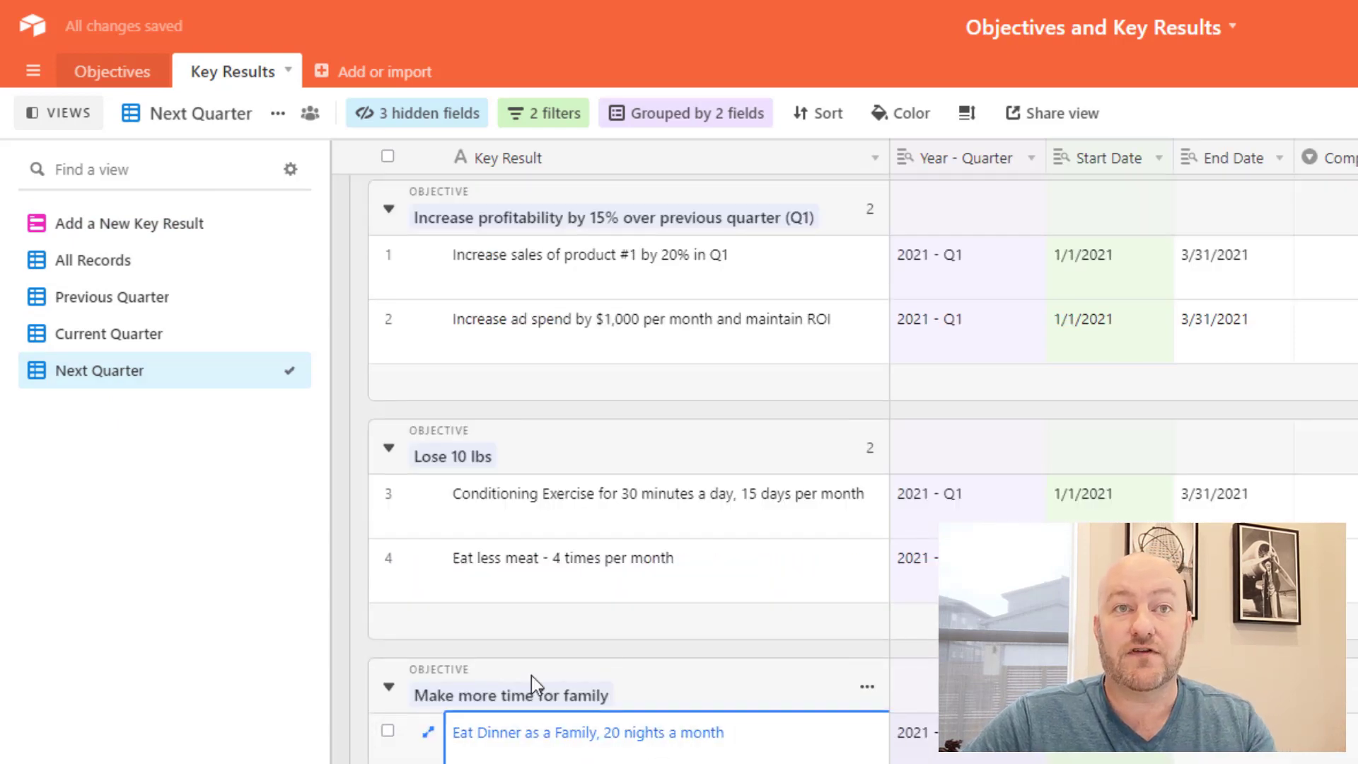
scroll(532, 677, "up", 1)
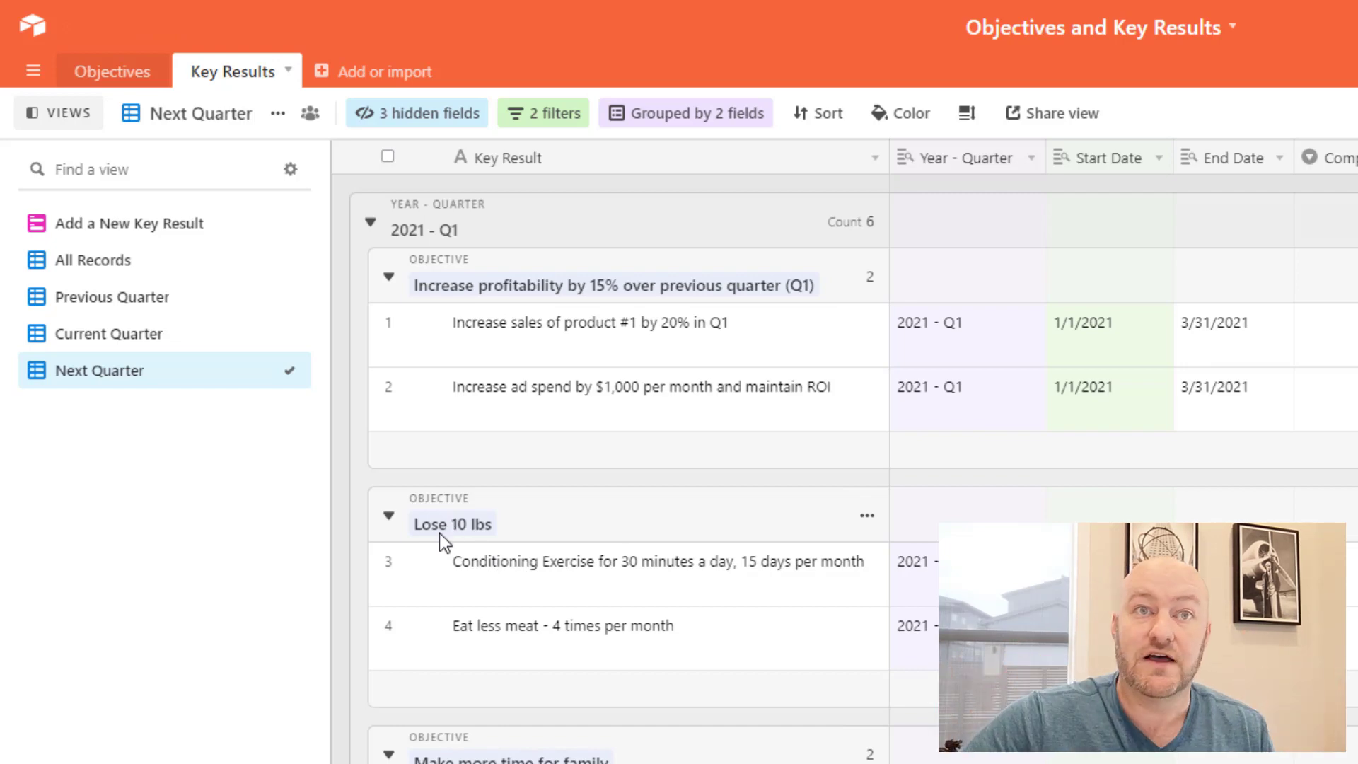
left_click(614, 587)
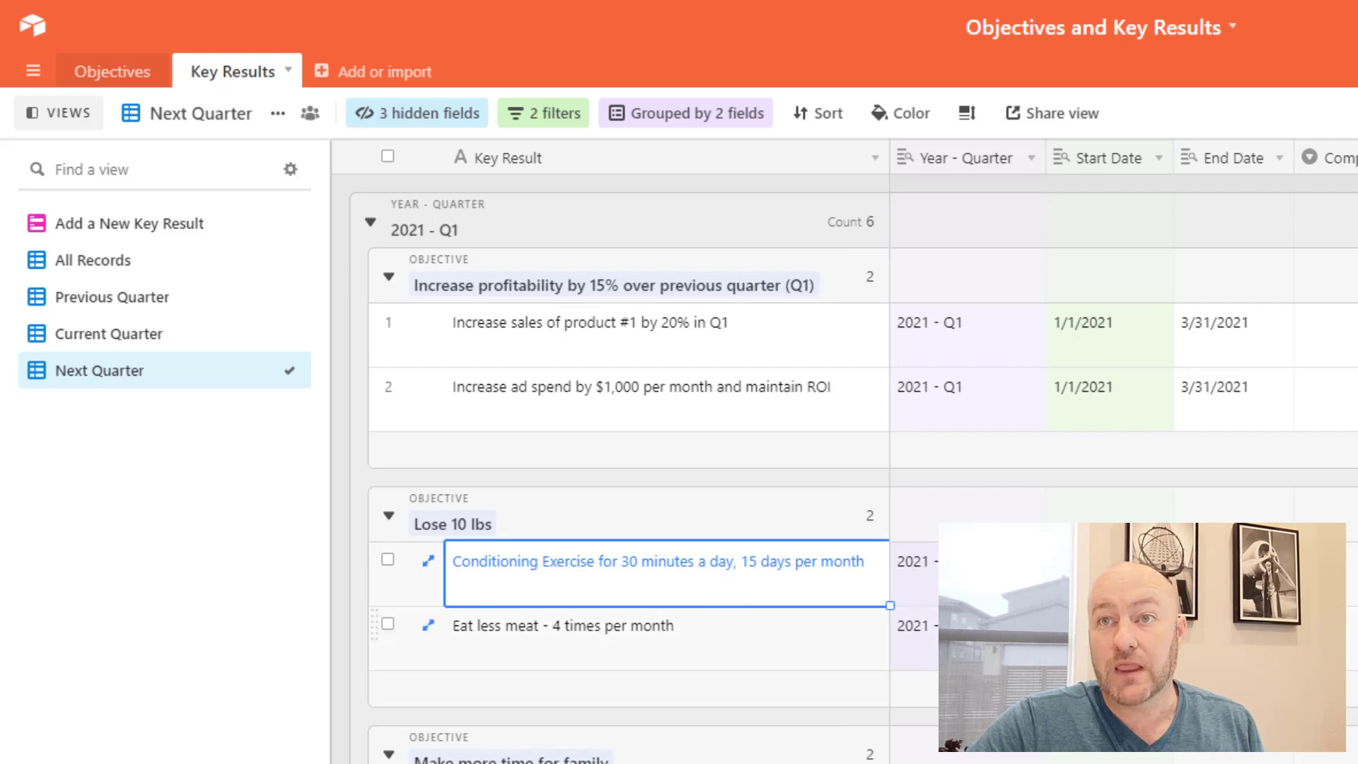
key("Escape")
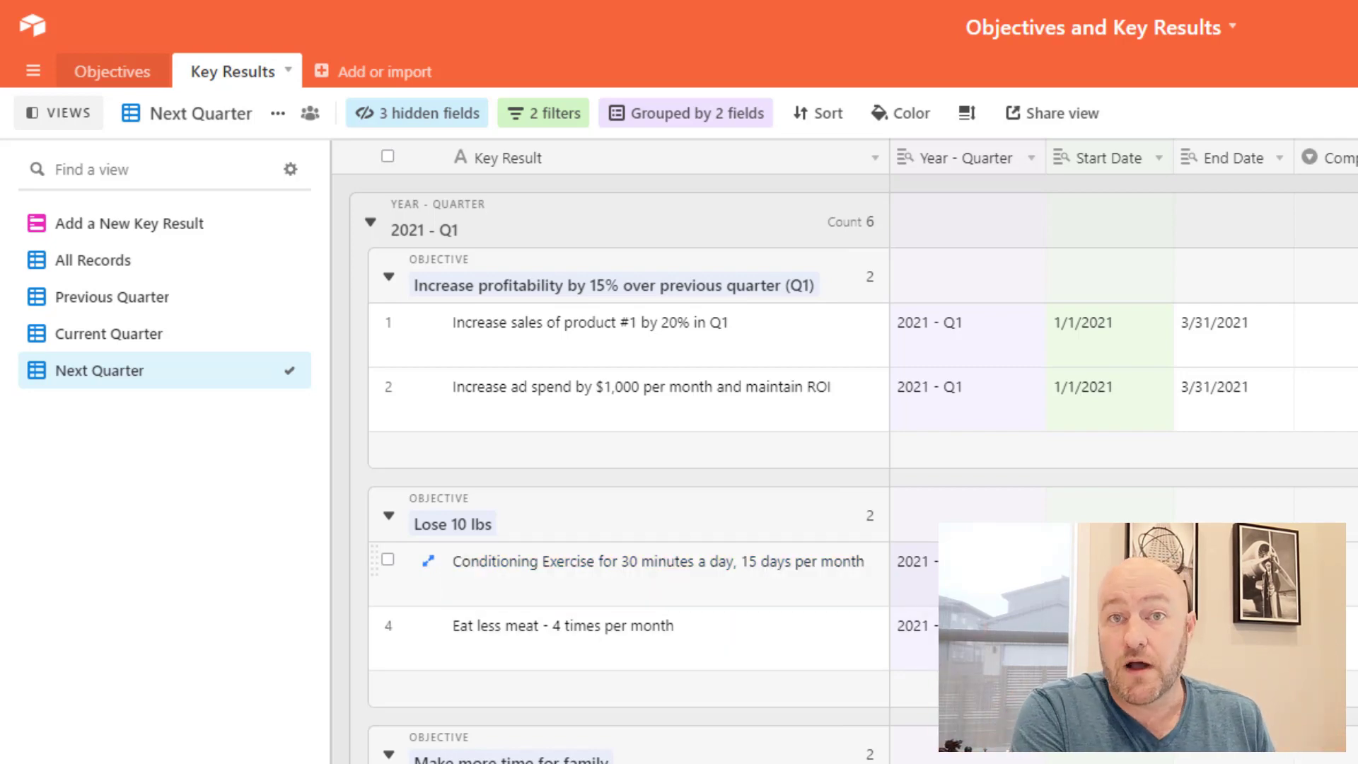
Give Eat less meat the note 'losing muscle mass - upped to 5 days per month'.
left_click(1262, 432)
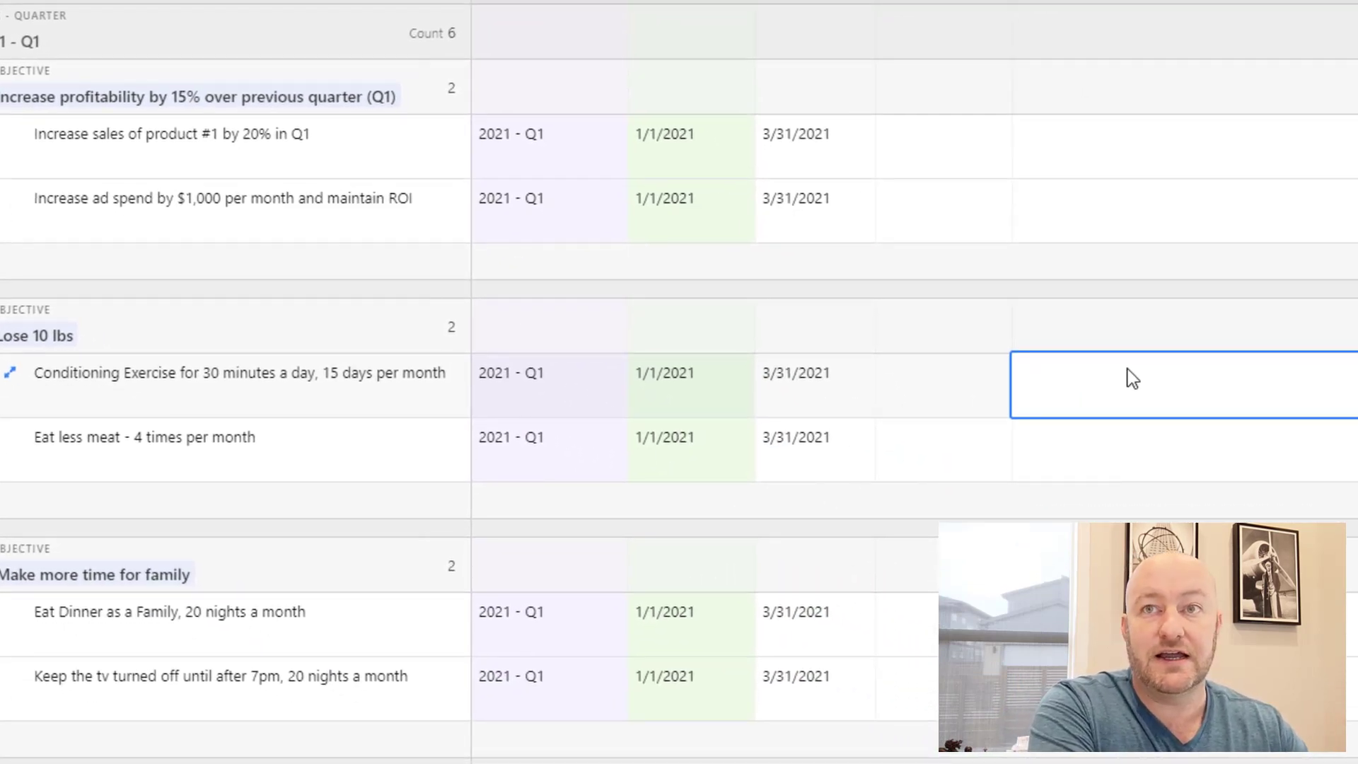
key("shift+Down")
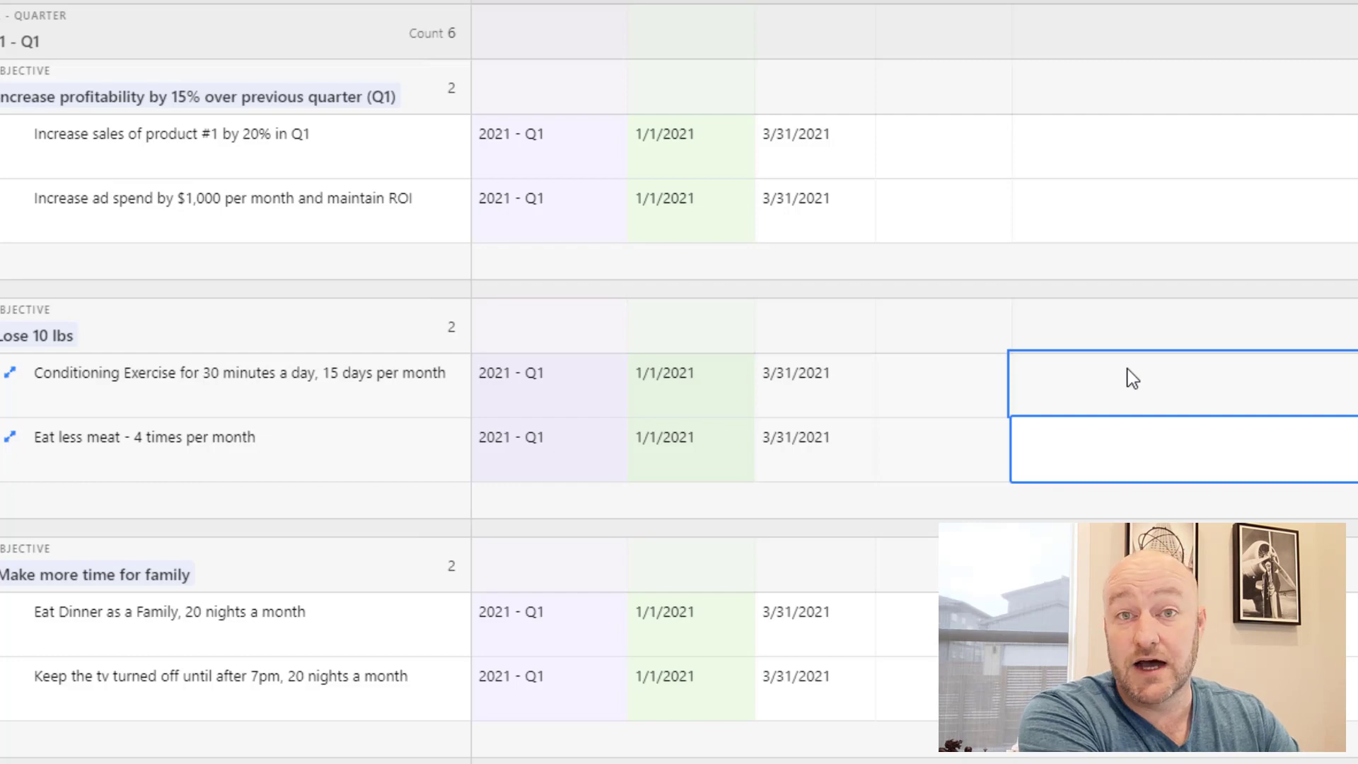
type("losing muscle mass - upped to 5 days per month")
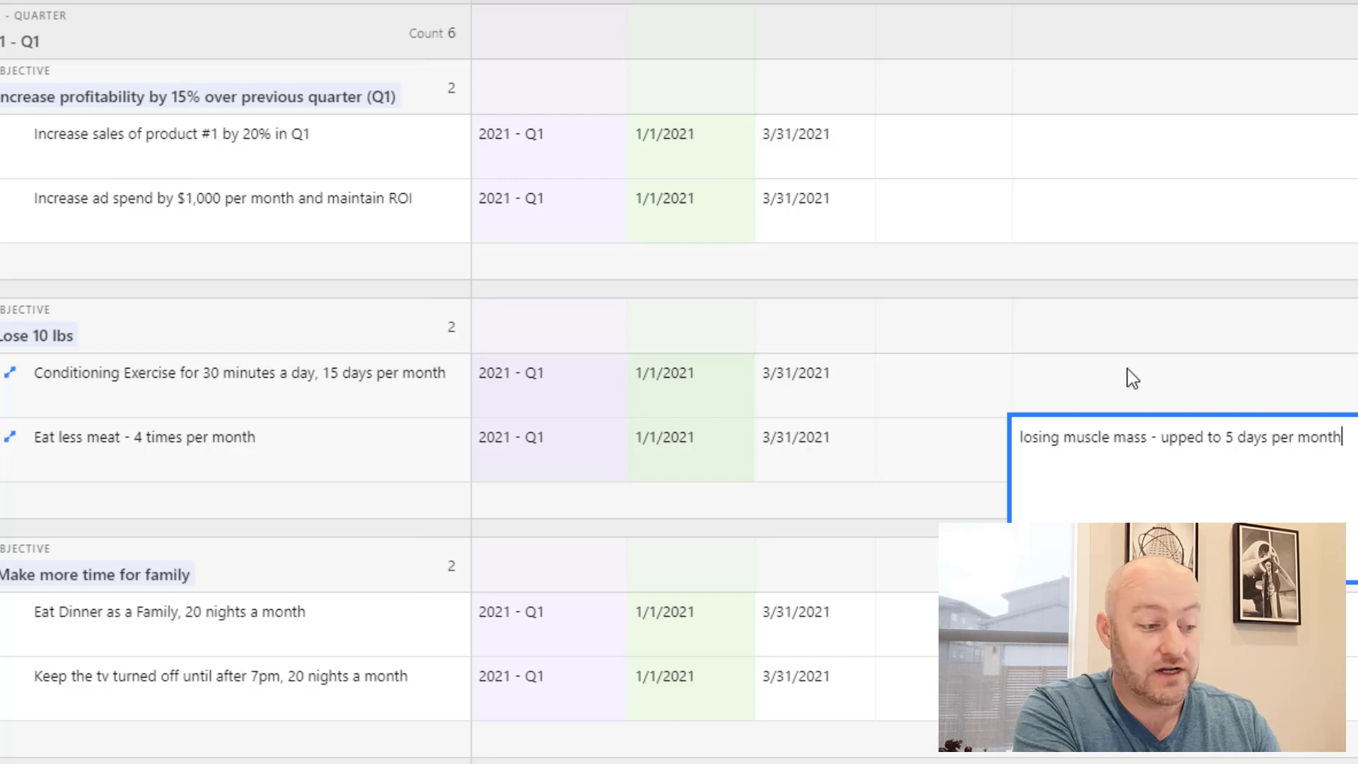
Finish the note and set Eat less meat's Completed? field to Yes.
key("shift+Tab")
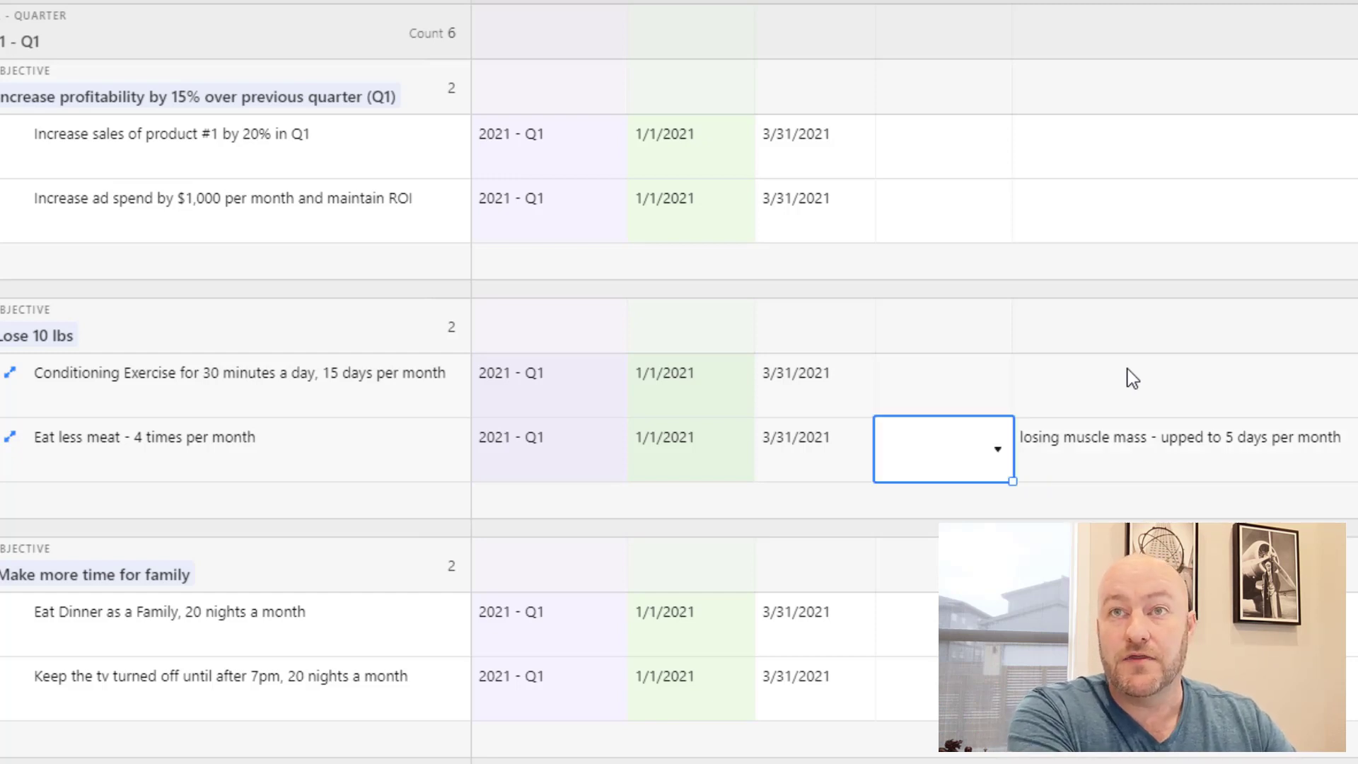
key("Return")
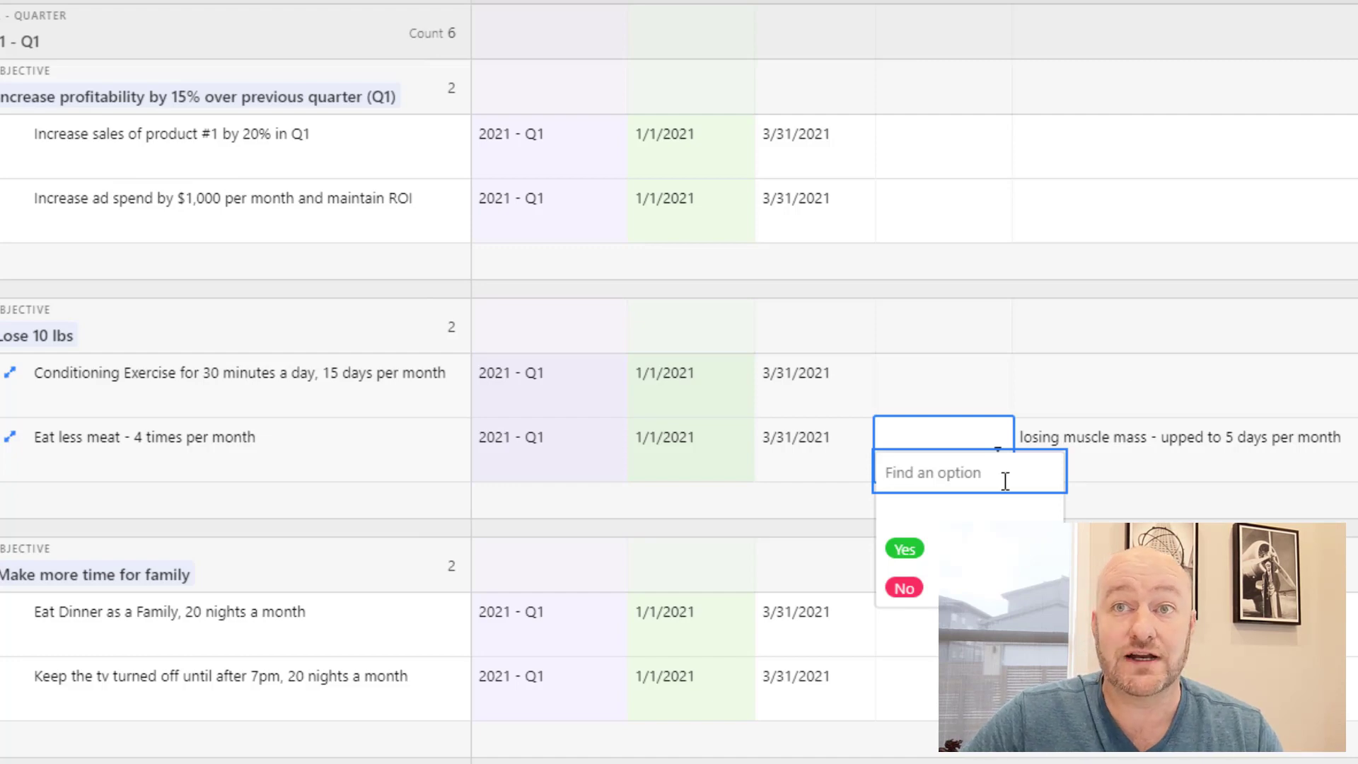
left_click(927, 558)
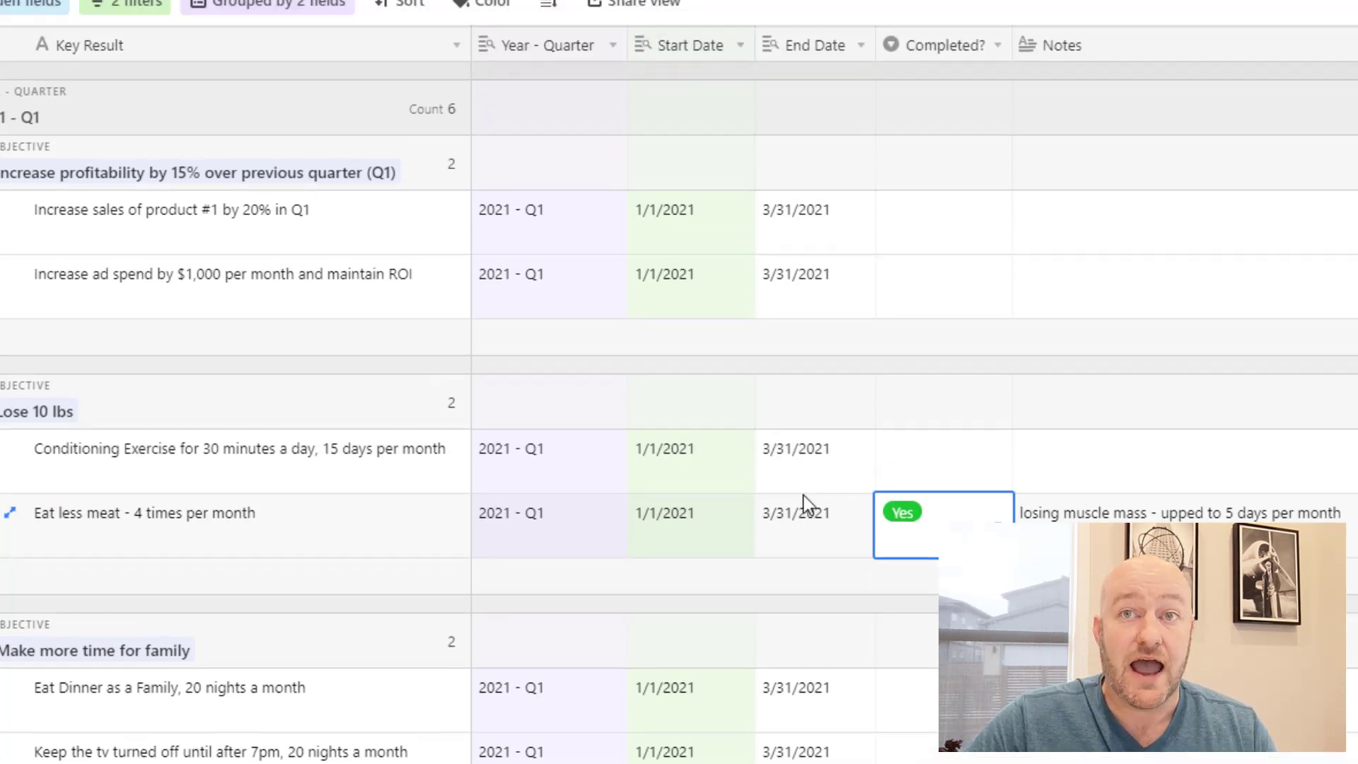
left_click(820, 466)
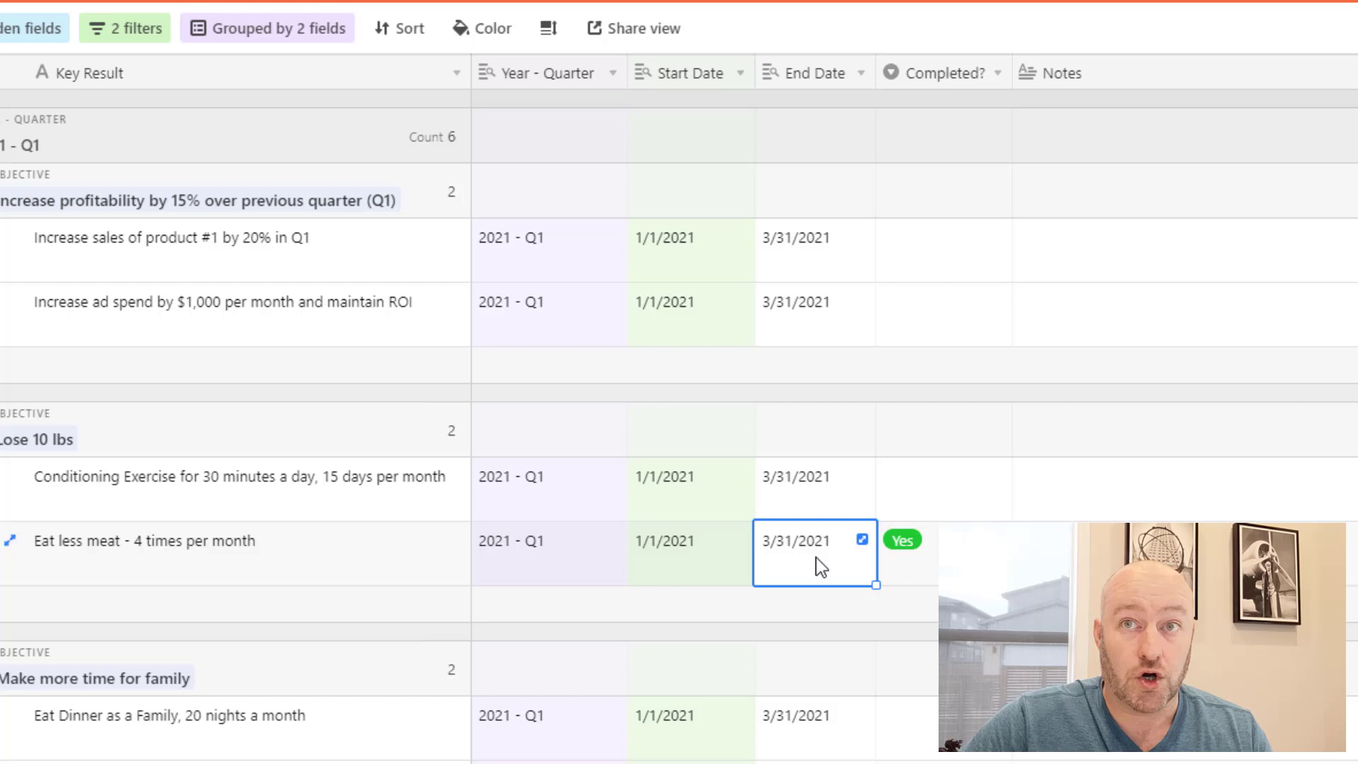
Set Conditioning Exercise's Completed? field to No.
double_click(925, 482)
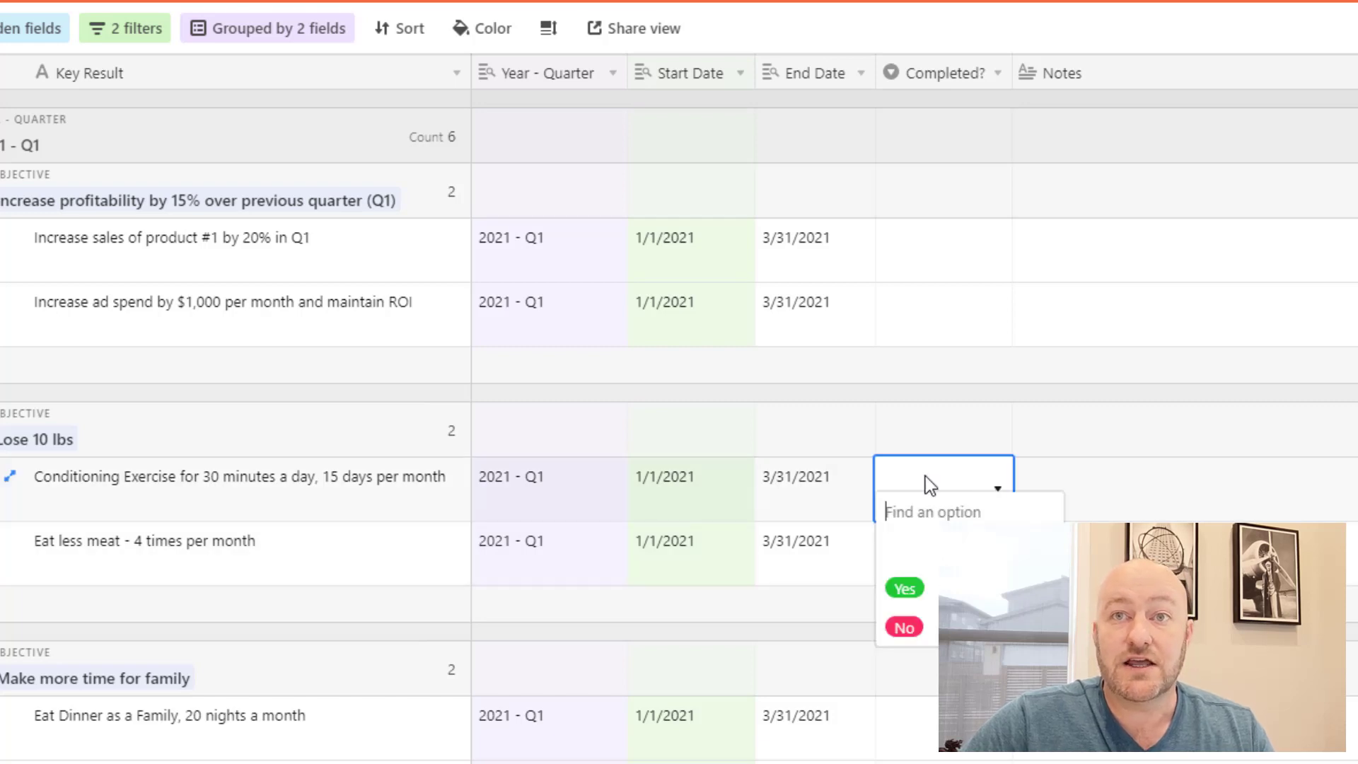
left_click(813, 542)
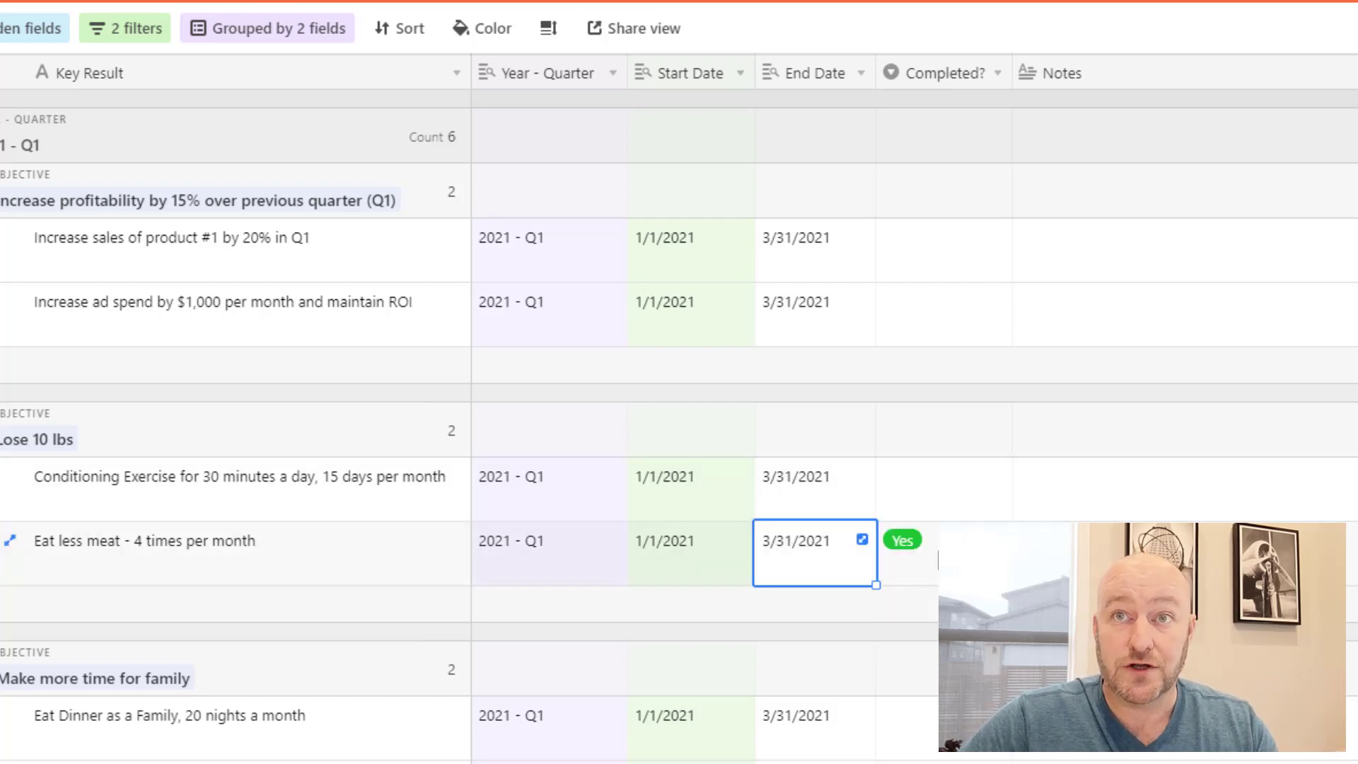
left_click(945, 506)
left_click(945, 506)
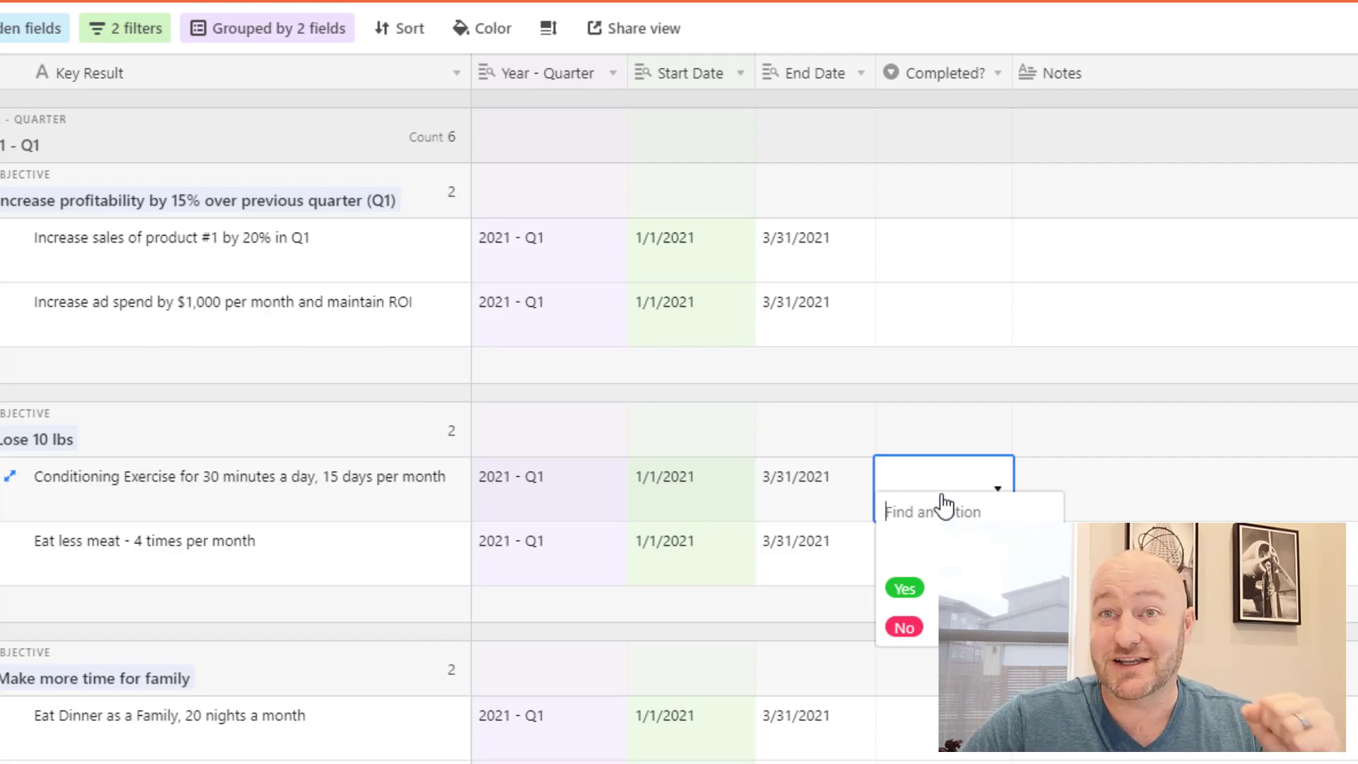
left_click(795, 550)
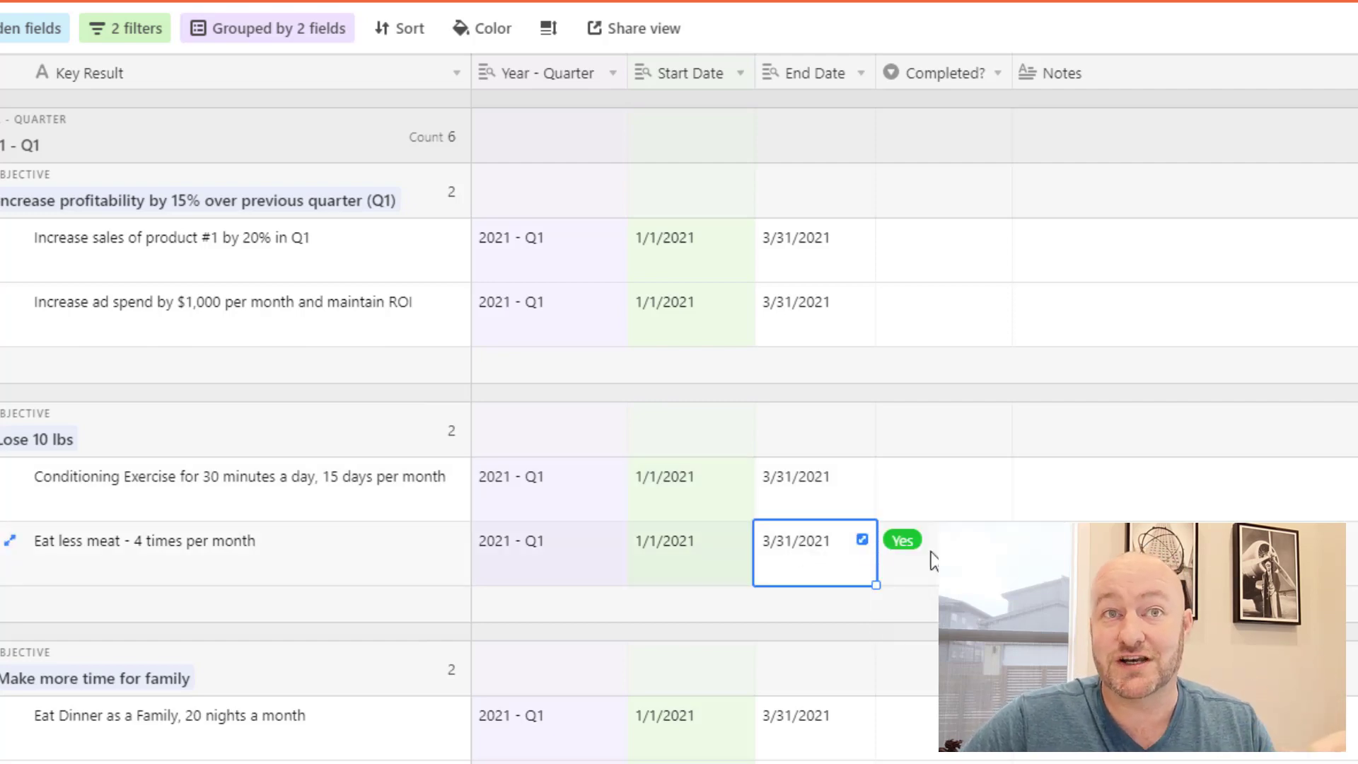
left_click(939, 505)
left_click(925, 504)
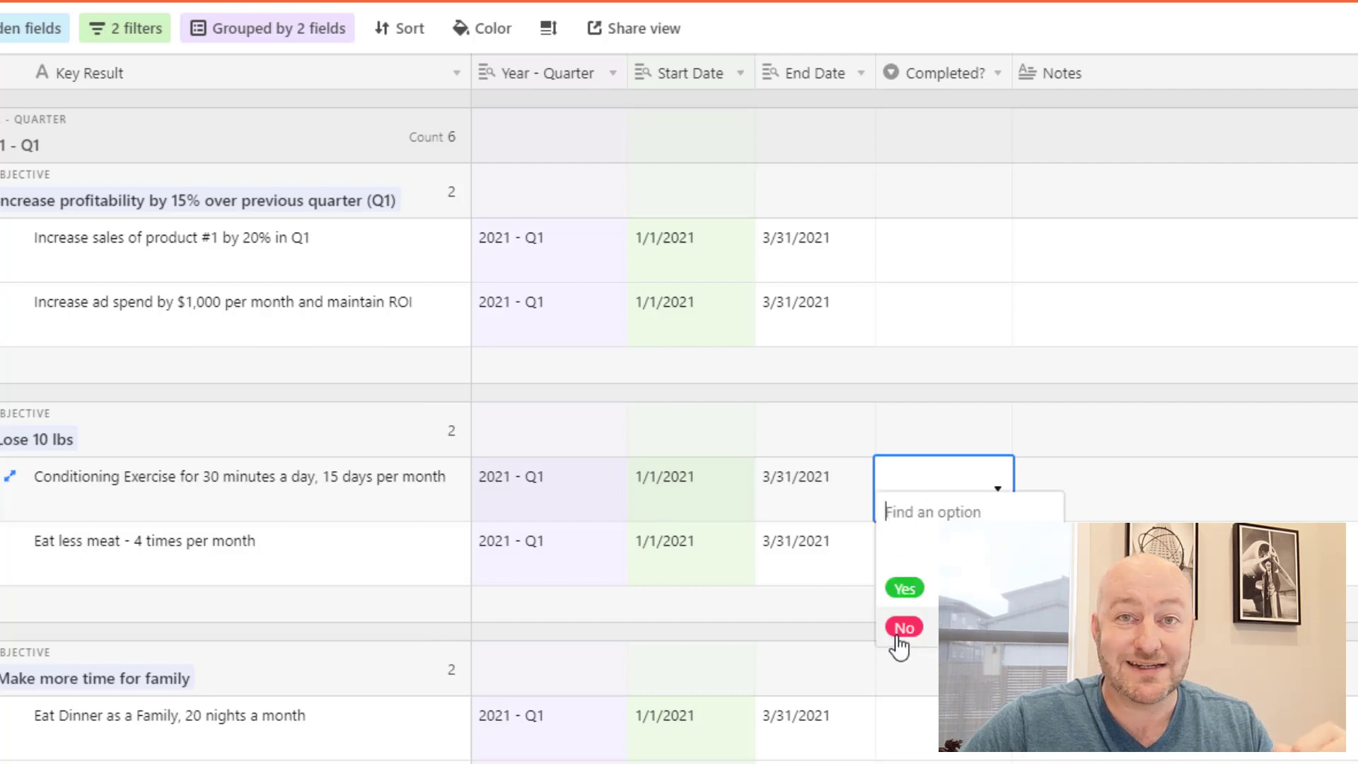
left_click(903, 630)
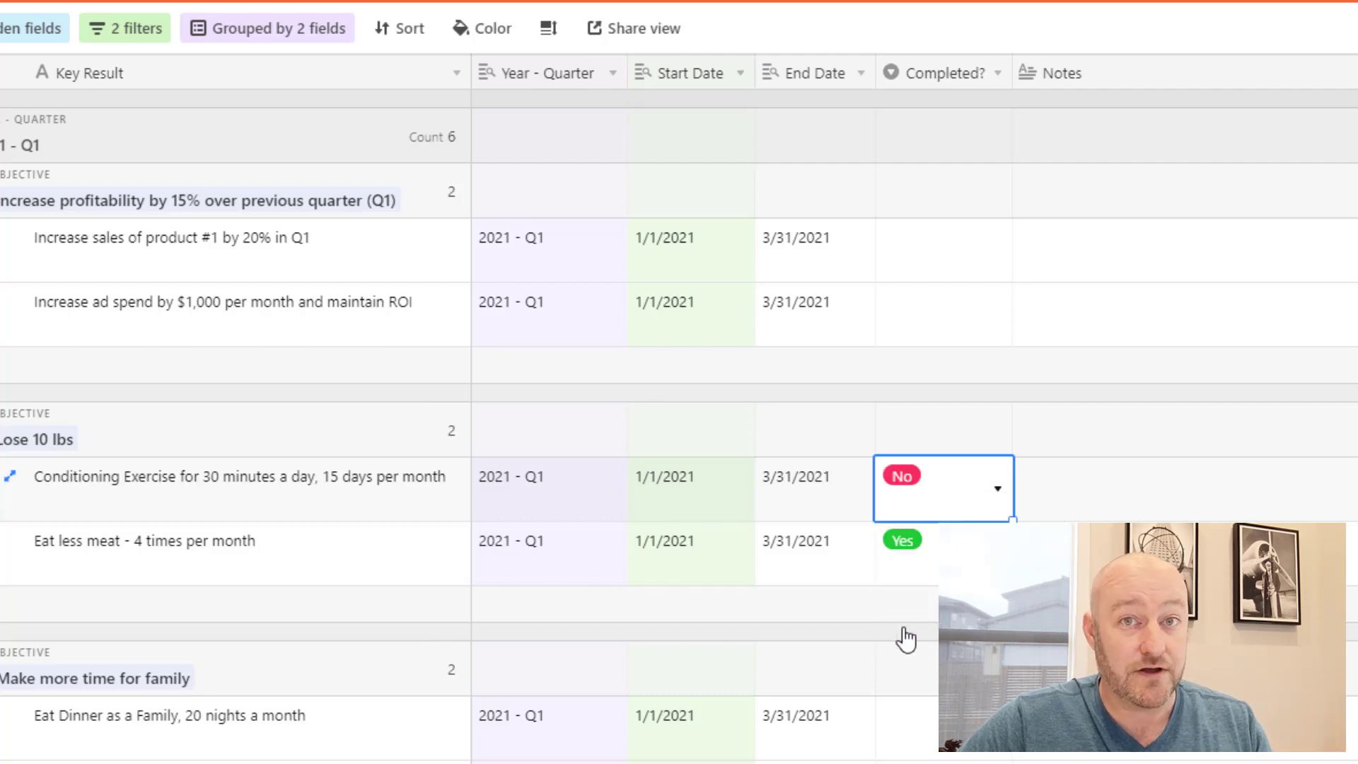
left_click(1111, 491)
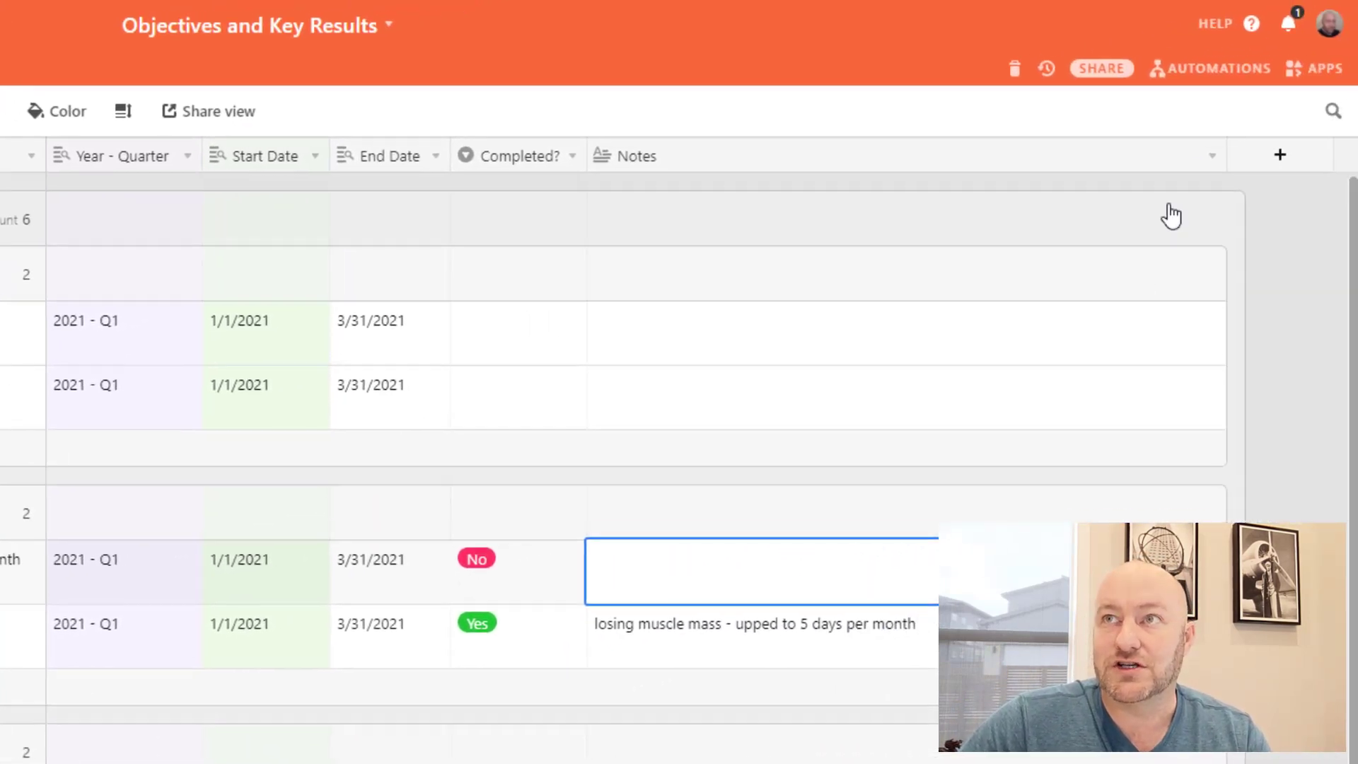
Open Dashboard 1's Gantt chart of key results and expand it to full screen.
left_click(1321, 73)
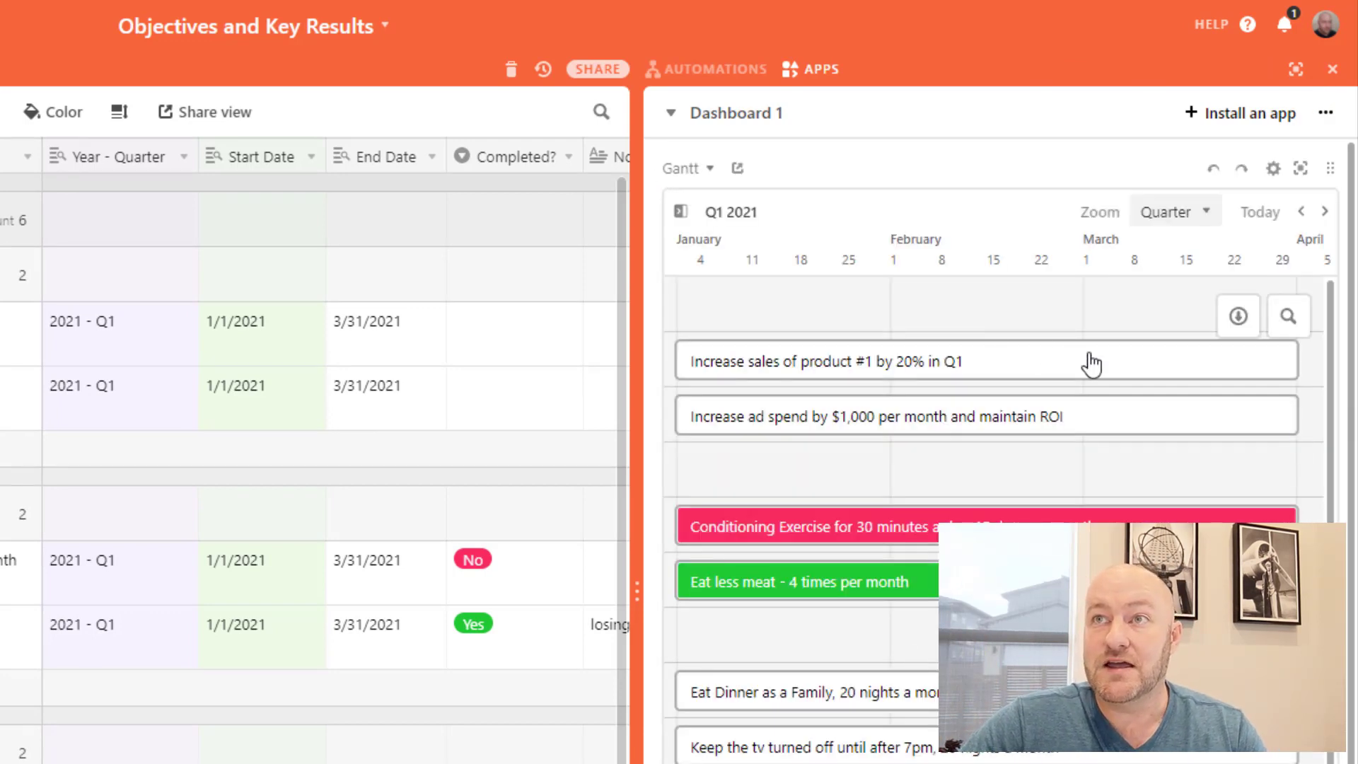
left_click(1319, 169)
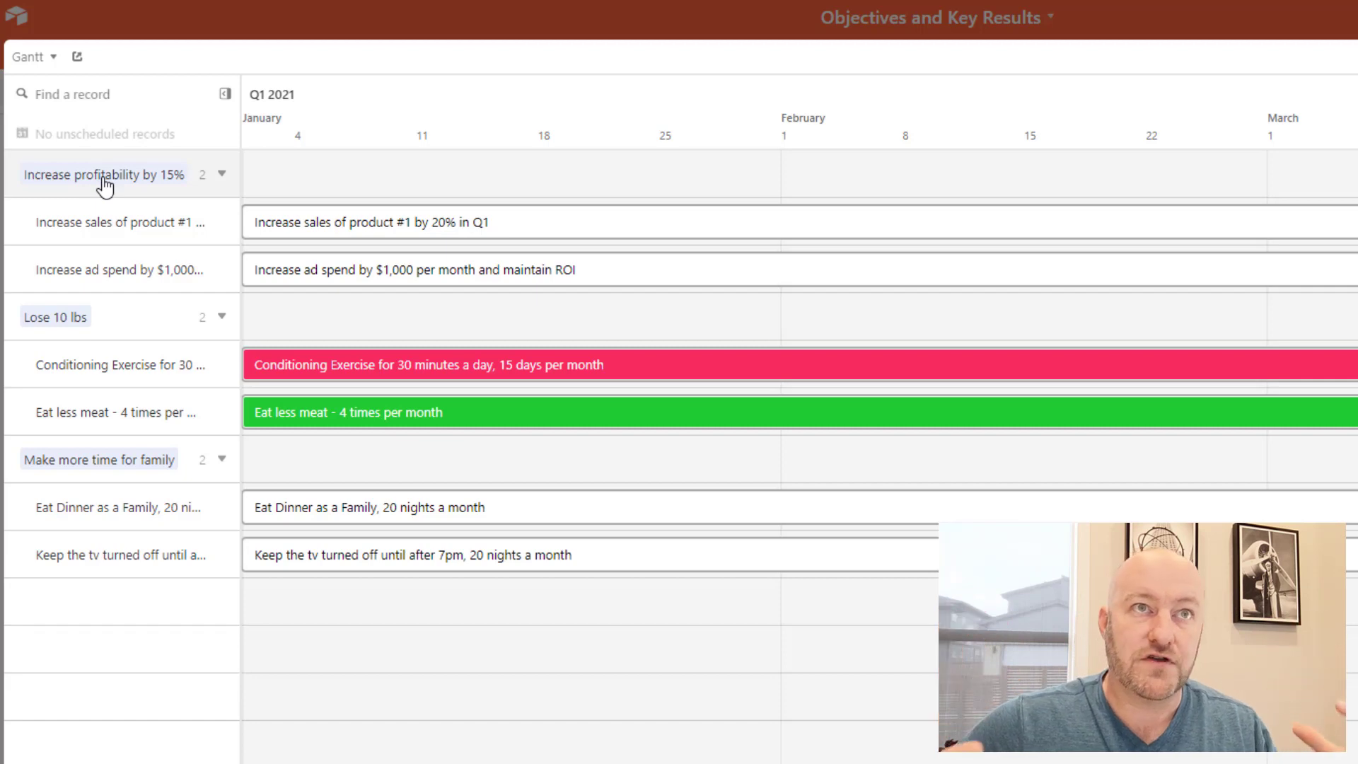
mouse_move(273, 227)
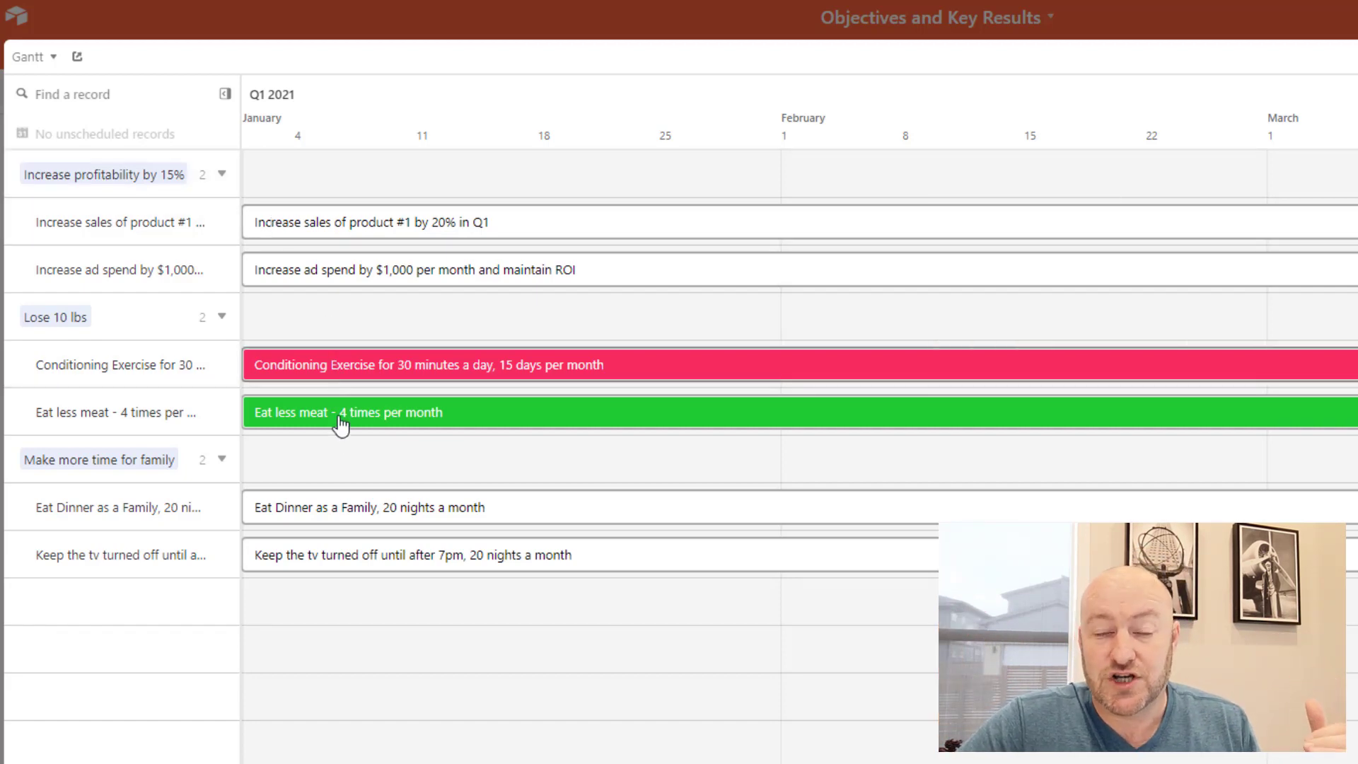
mouse_move(347, 433)
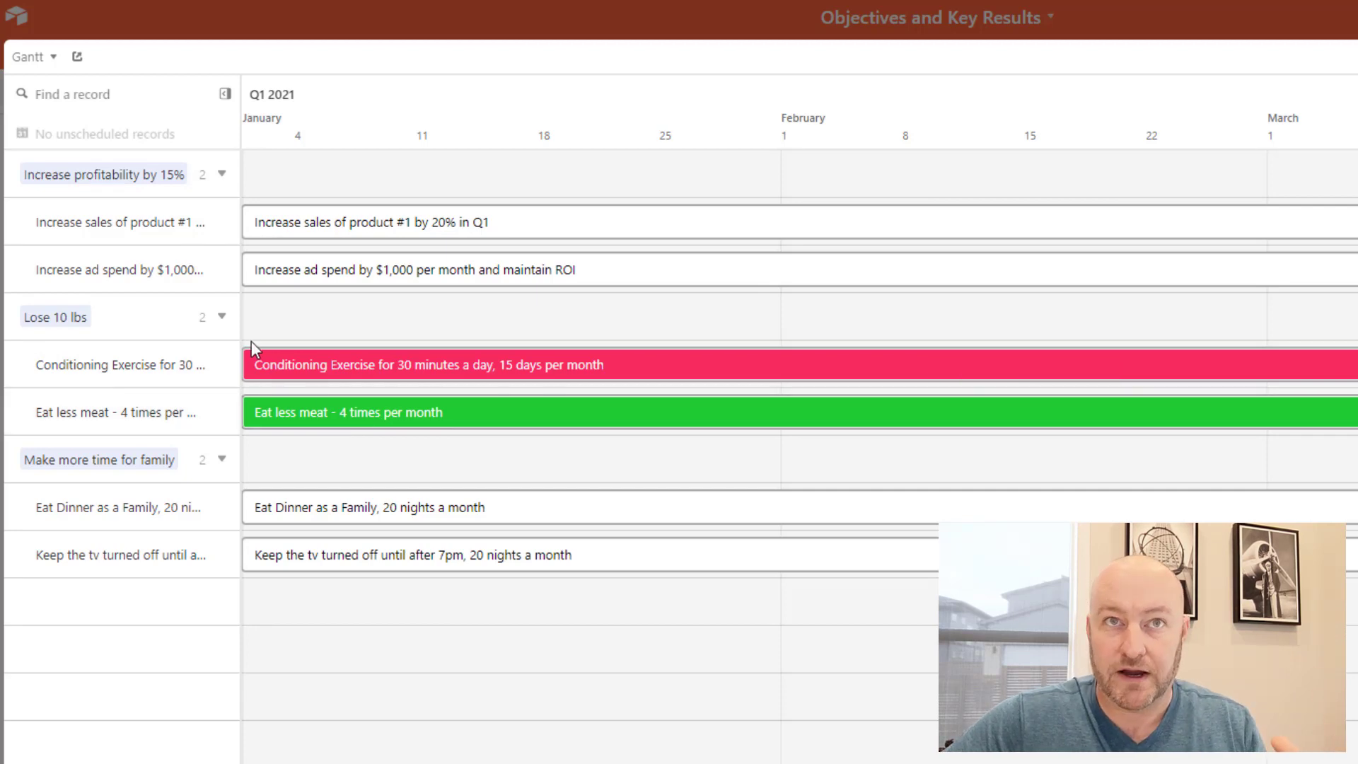
mouse_move(386, 371)
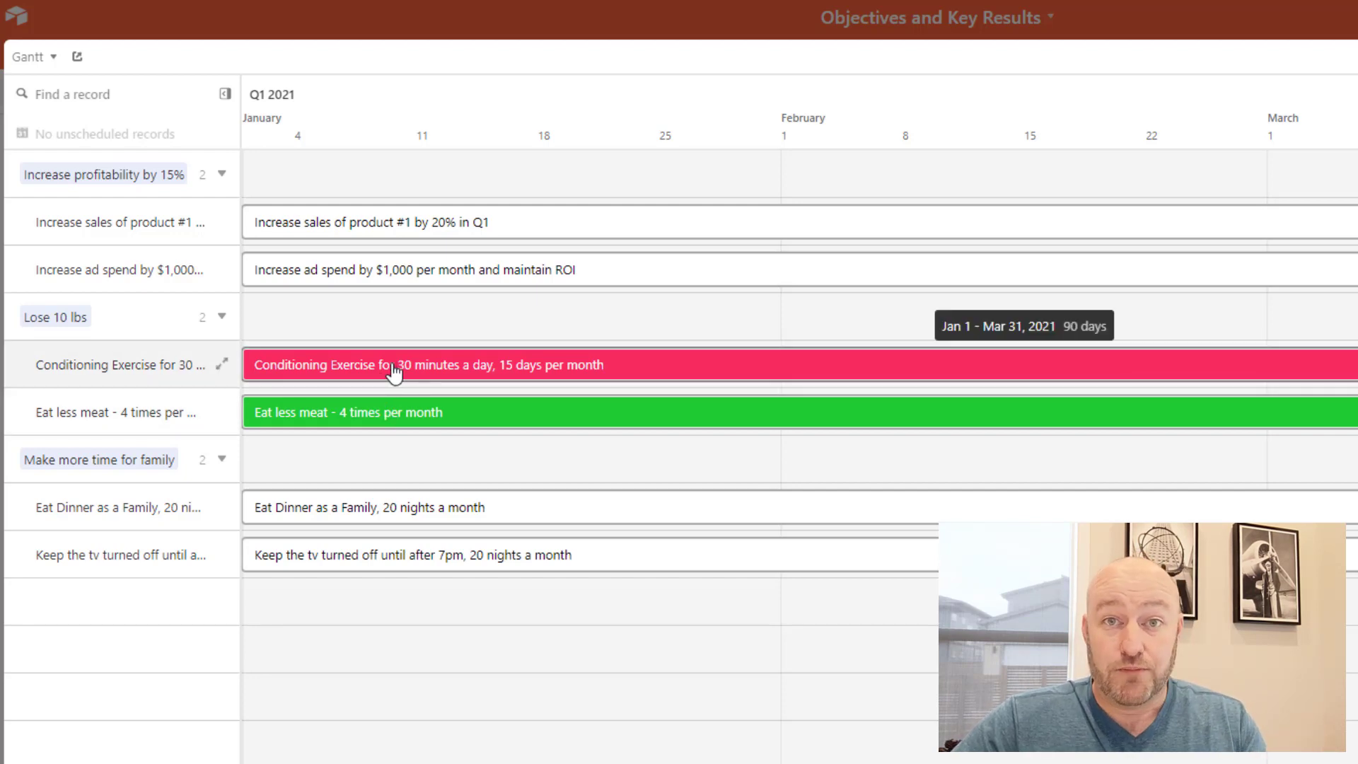
mouse_move(433, 518)
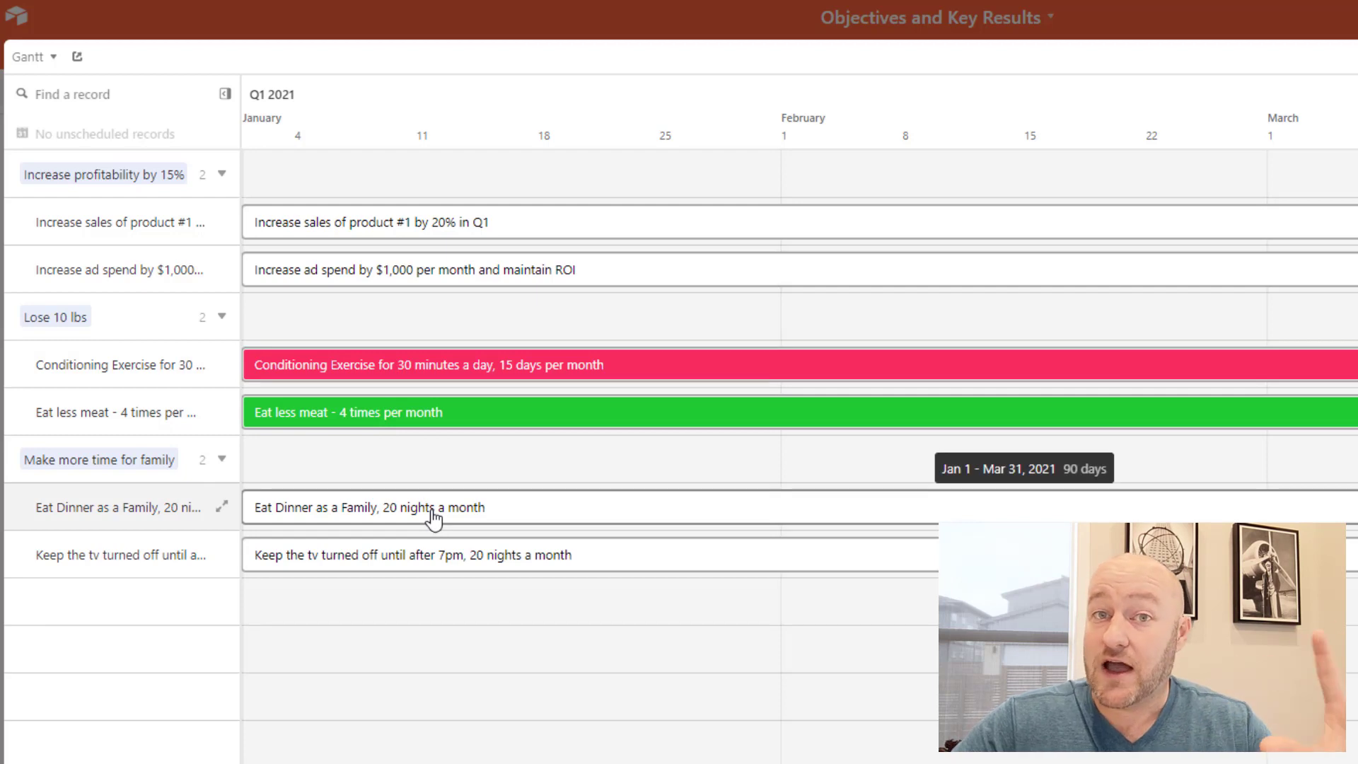
mouse_move(349, 236)
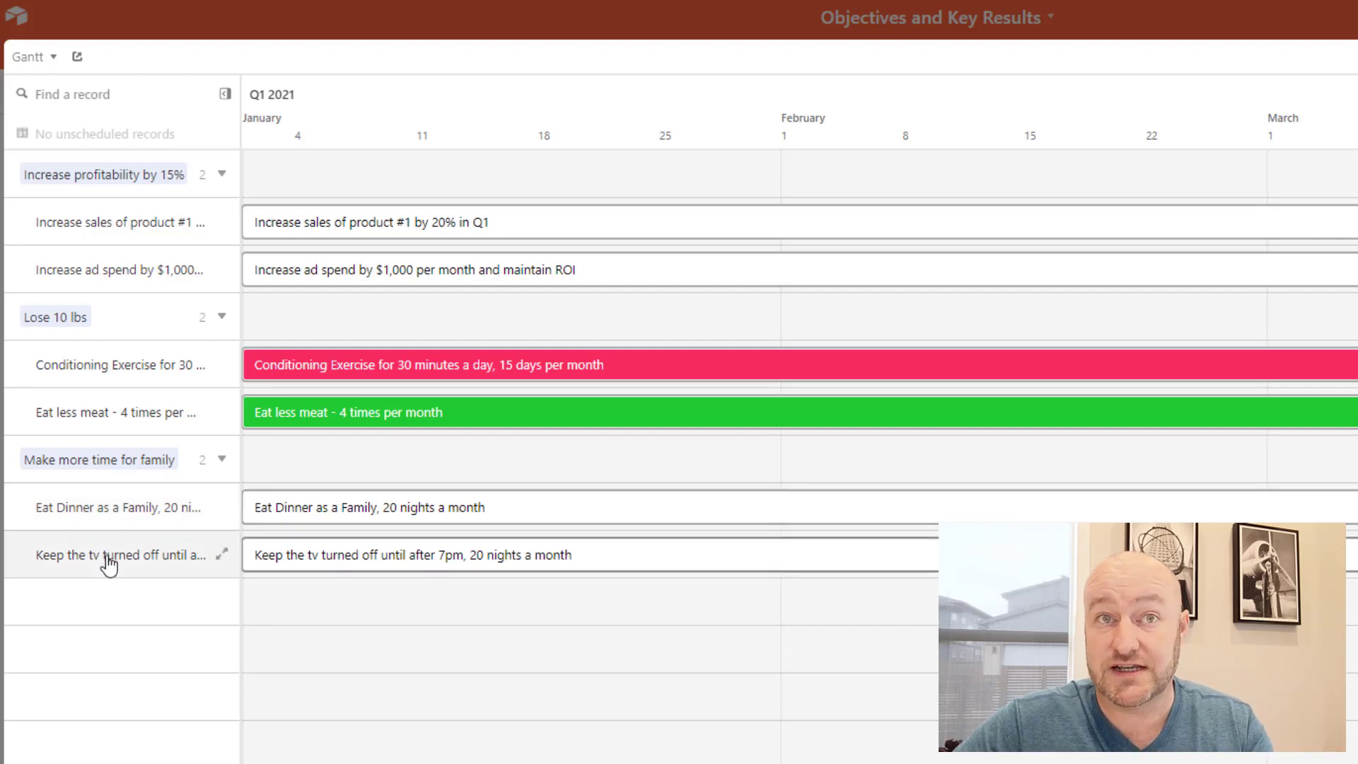
Set Completed? to Yes on the Keep the tv turned off record.
left_click(423, 554)
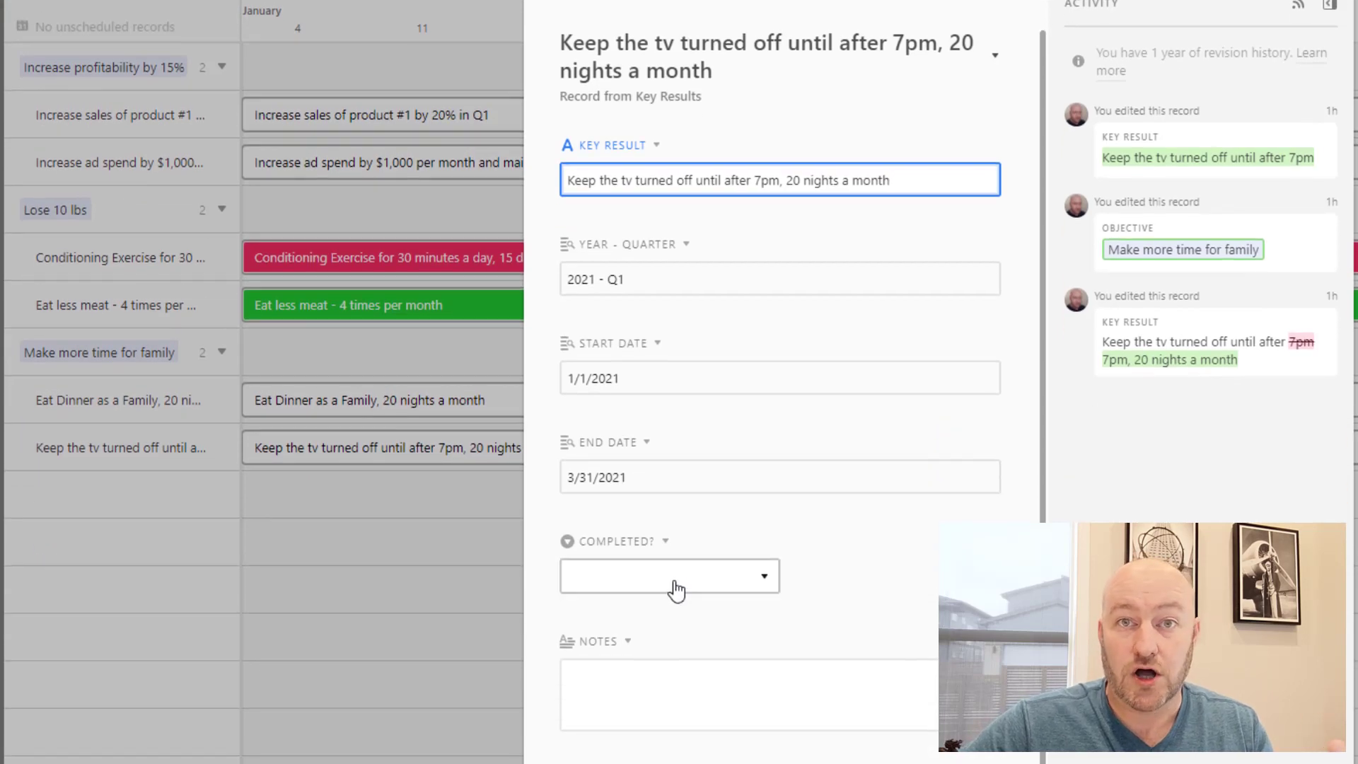
left_click(673, 589)
left_click(587, 677)
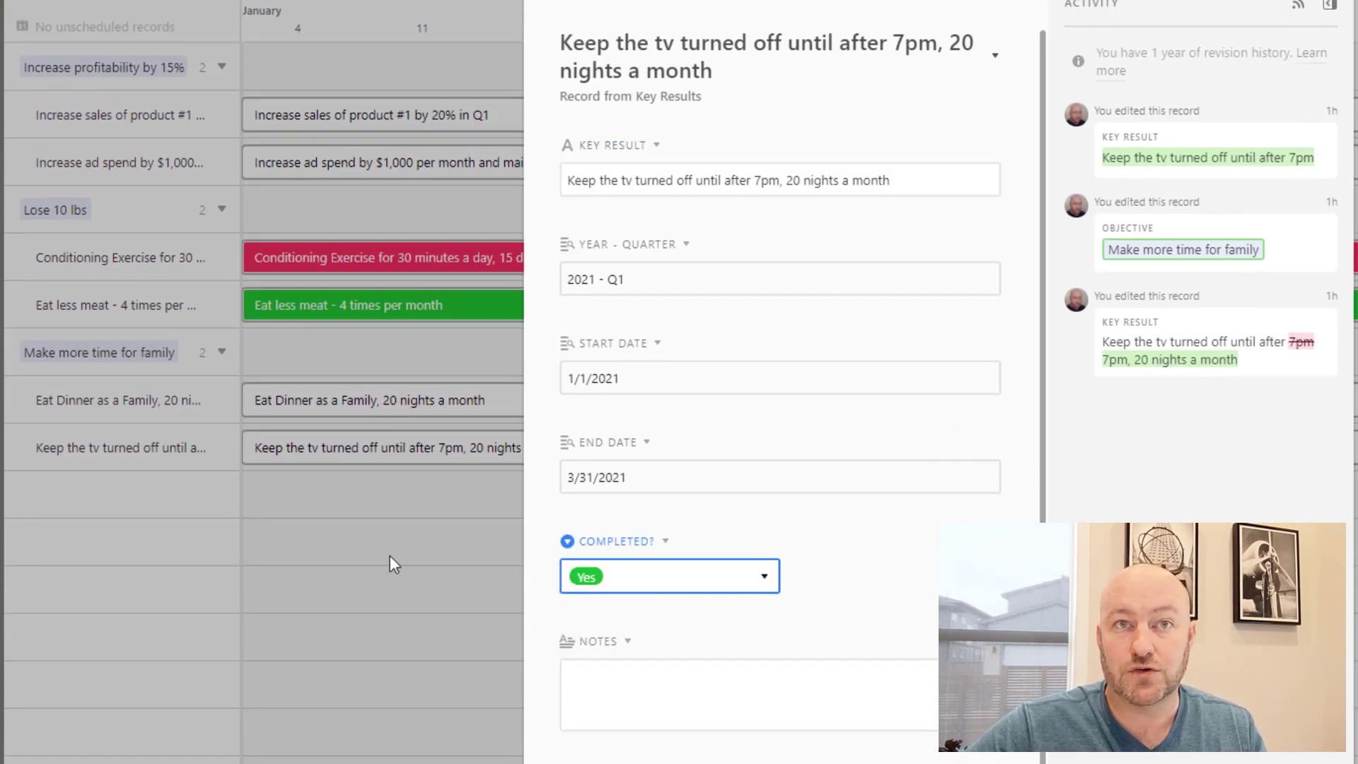
left_click(198, 403)
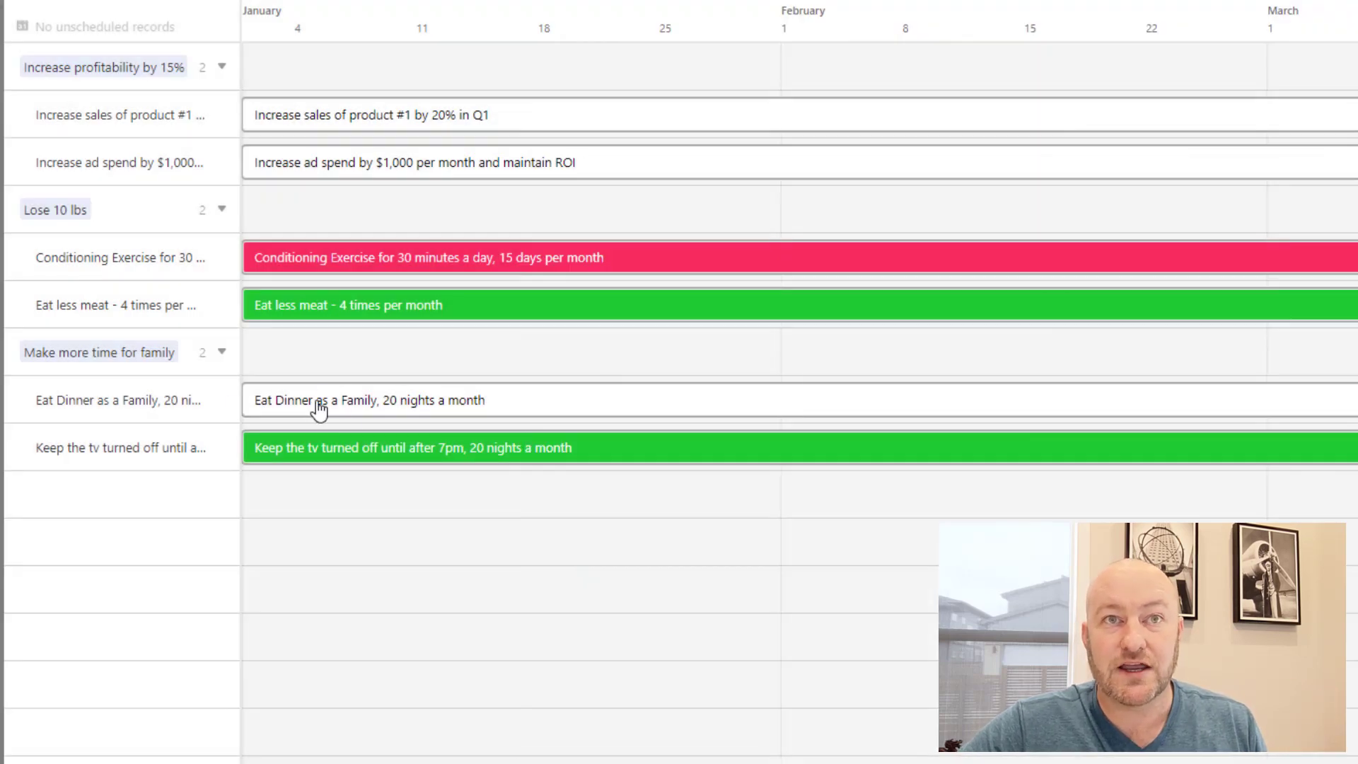
Set Completed? to Yes on the Eat Dinner as a Family record.
left_click(319, 409)
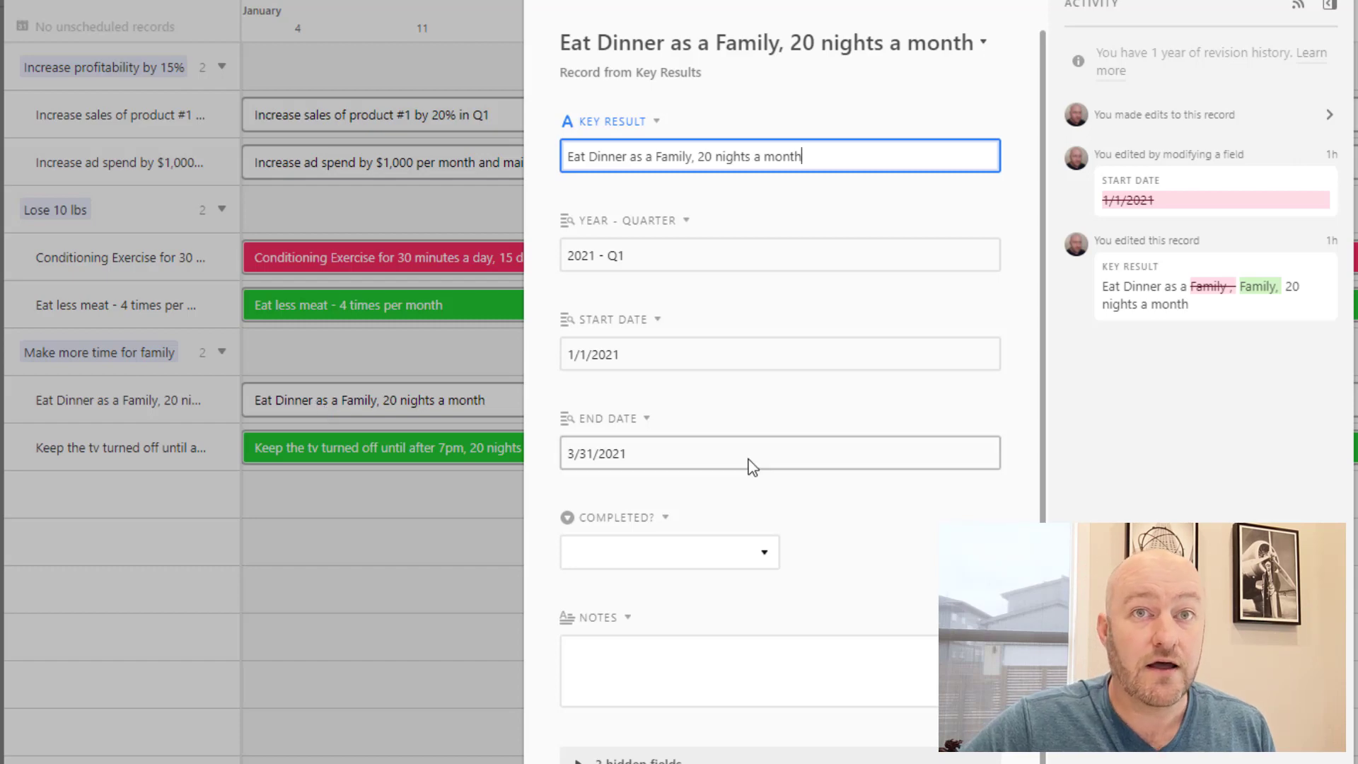
left_click(729, 561)
left_click(660, 656)
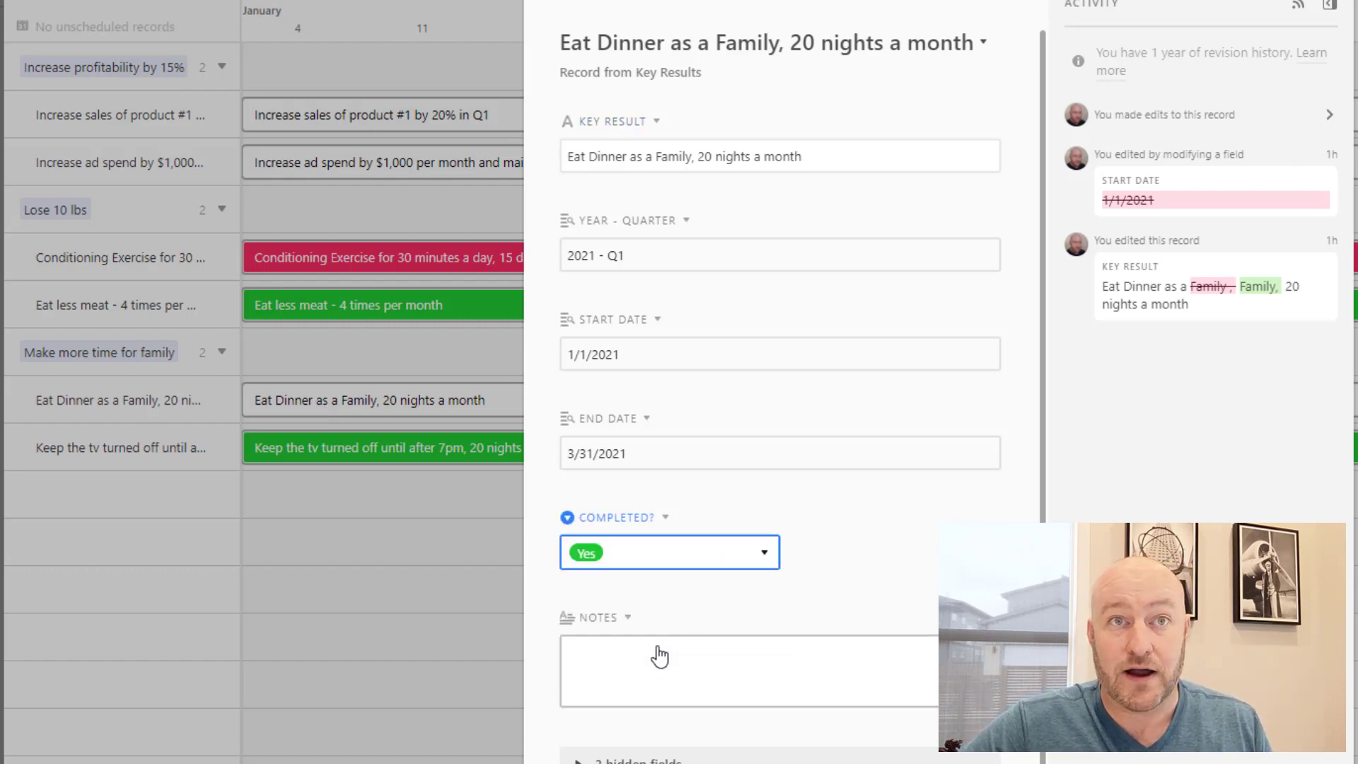
key("Escape")
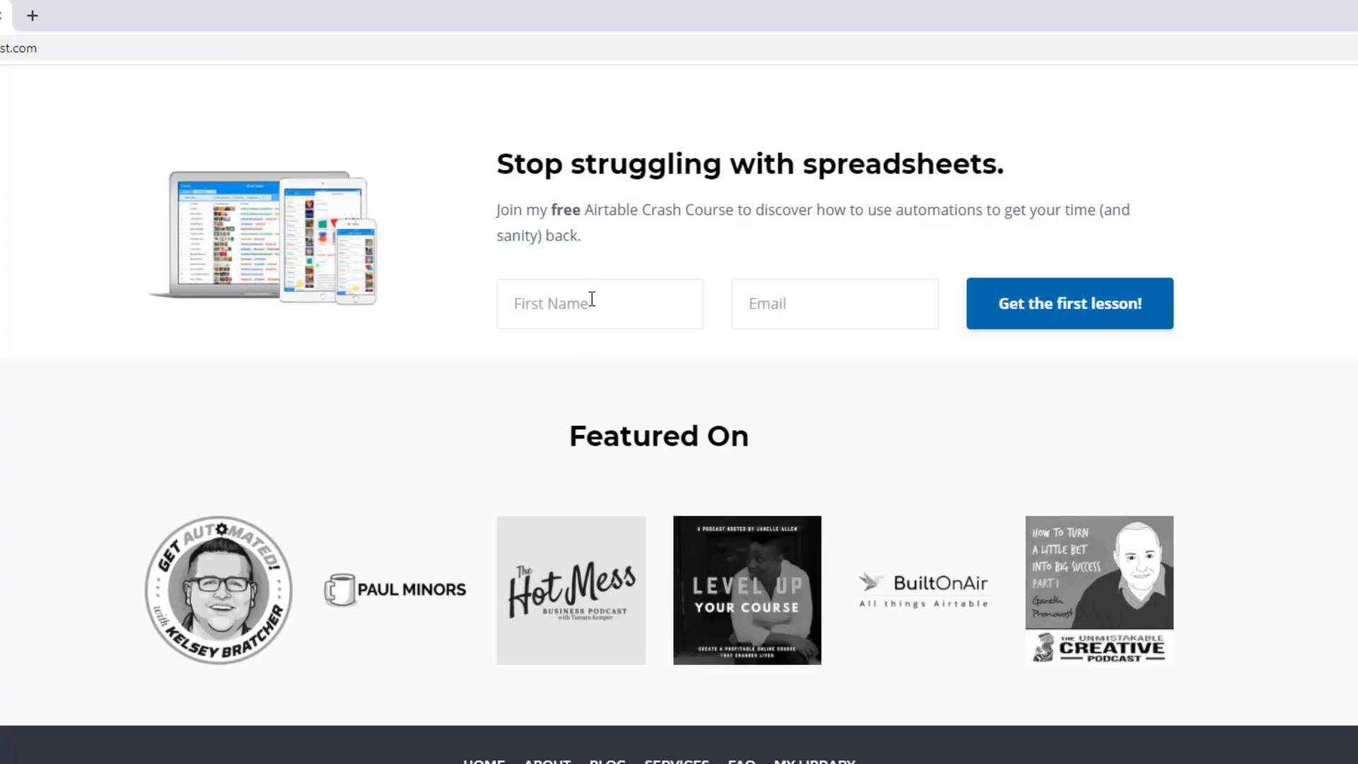
Enter a first name and the suggested e-mail address in the crash-course signup form.
left_click(592, 303)
type("Gareth")
key("Tab")
type("garet")
key("Down")
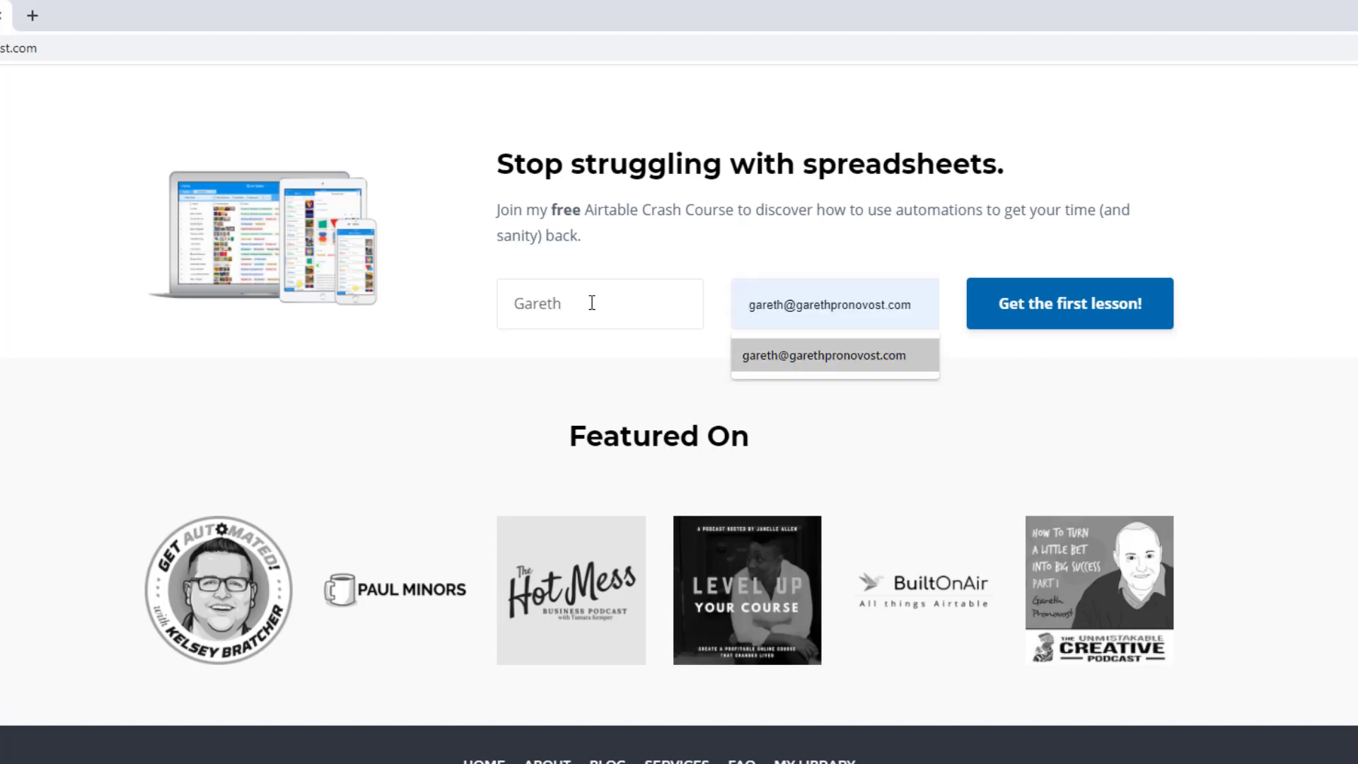
key("Return")
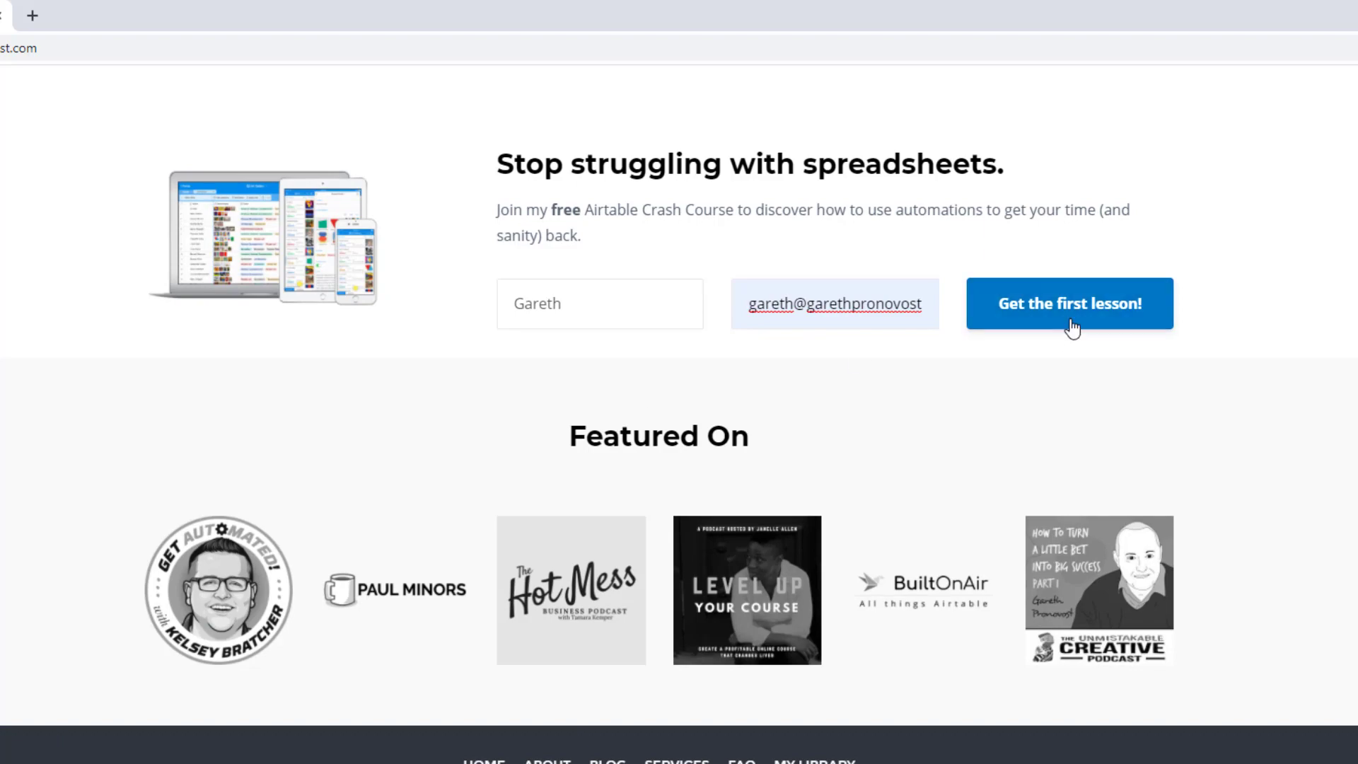
Go to the Services page to view the Airtable consulting options.
scroll(1072, 328, "up", 20)
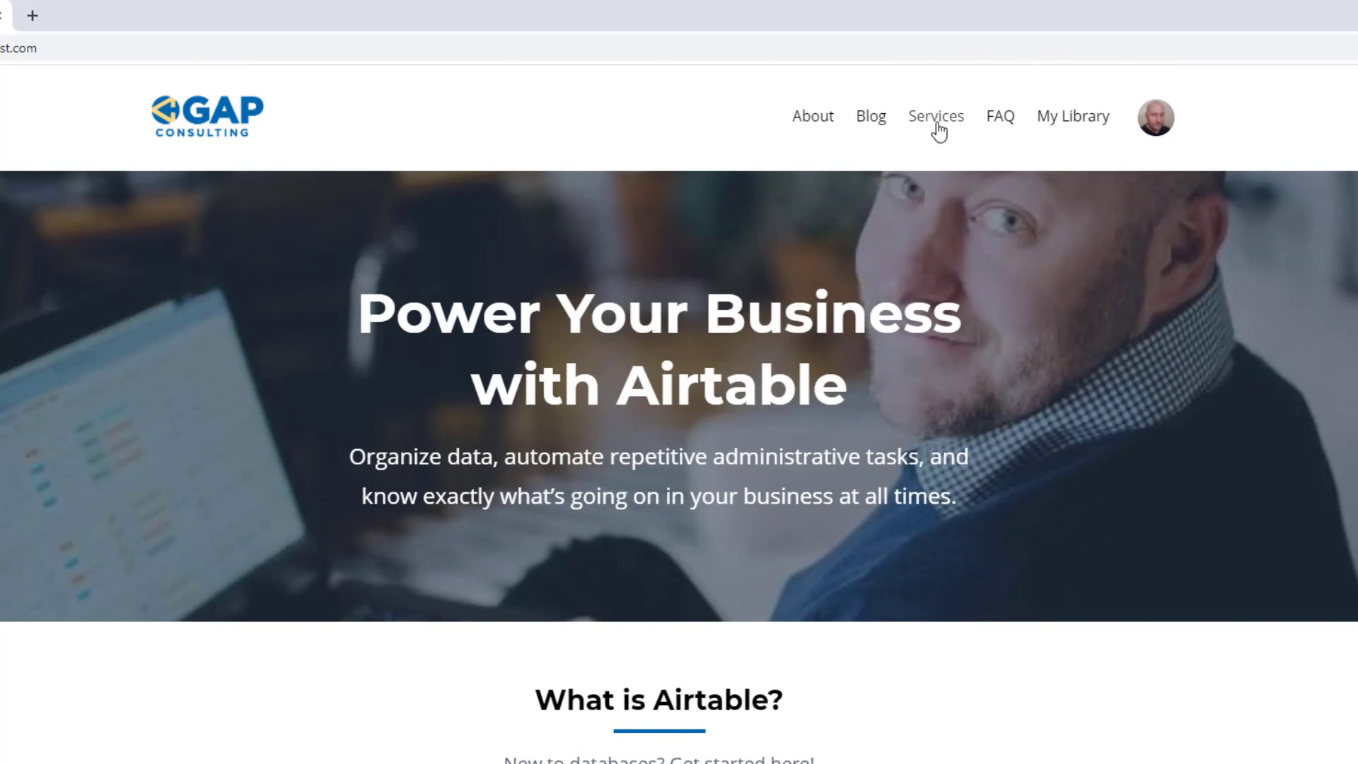
left_click(939, 131)
scroll(502, 473, "down", 8)
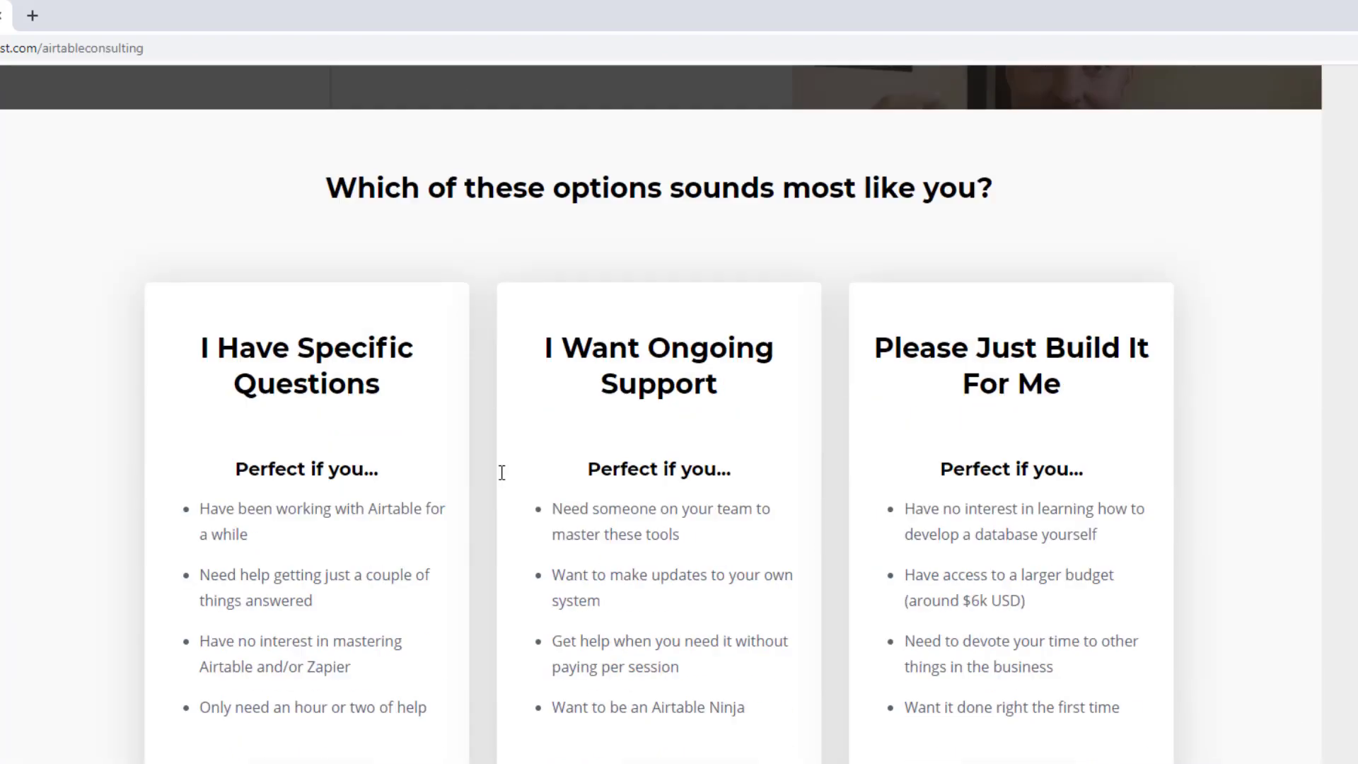
scroll(502, 473, "down", 3)
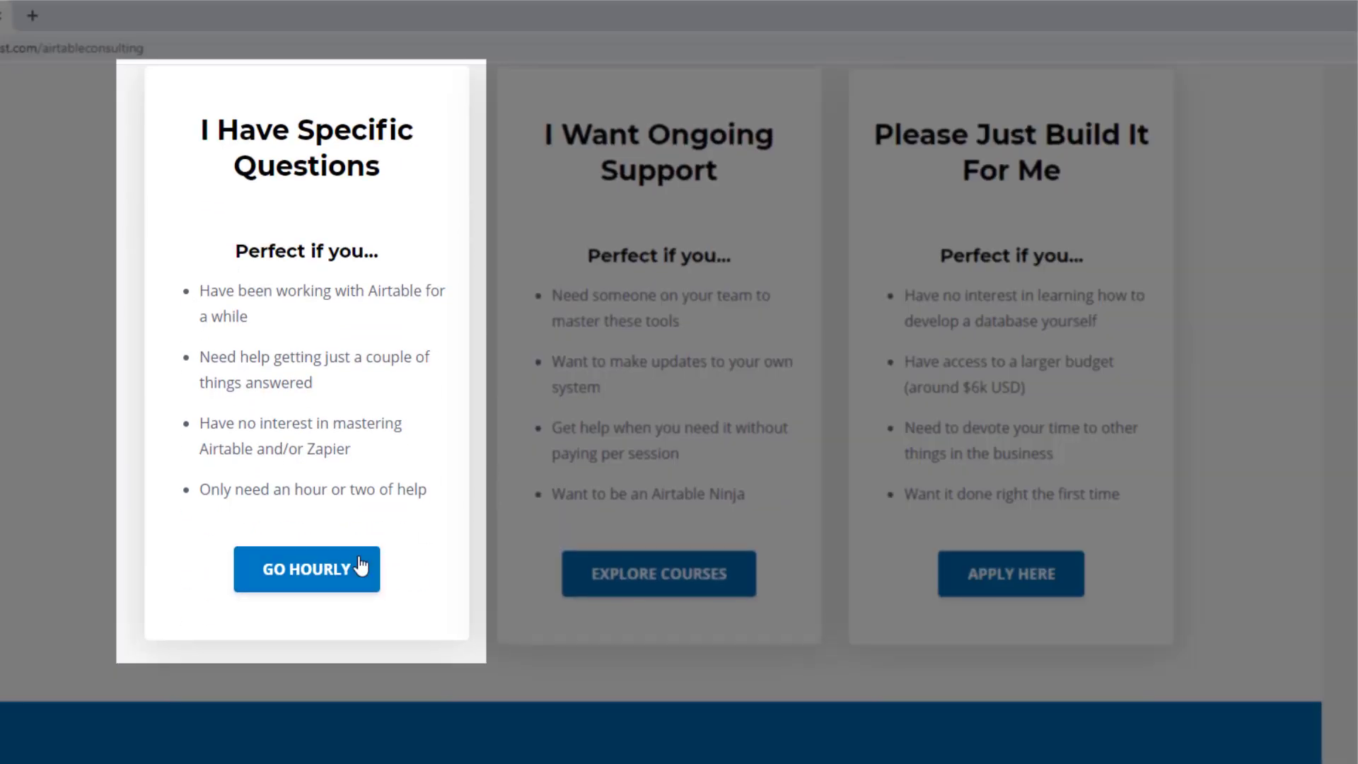